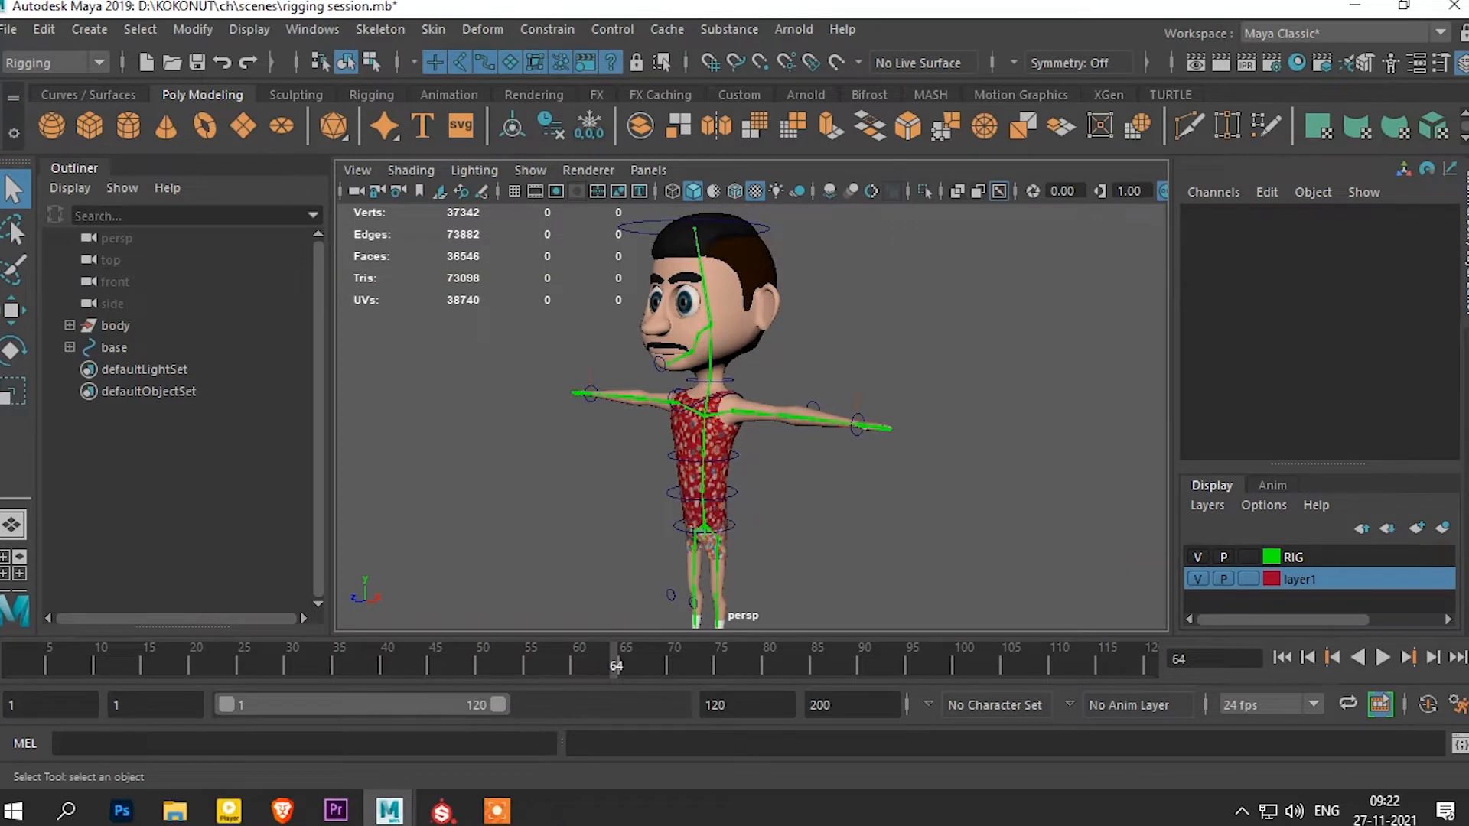
Try the custom foot attributes Toetapctrl and Toepivotctrl on the left leg control and undo the changes
{"action": "middle_click_drag", "start_coordinate": [735, 459], "coordinate": [731, 375], "text": "alt"}
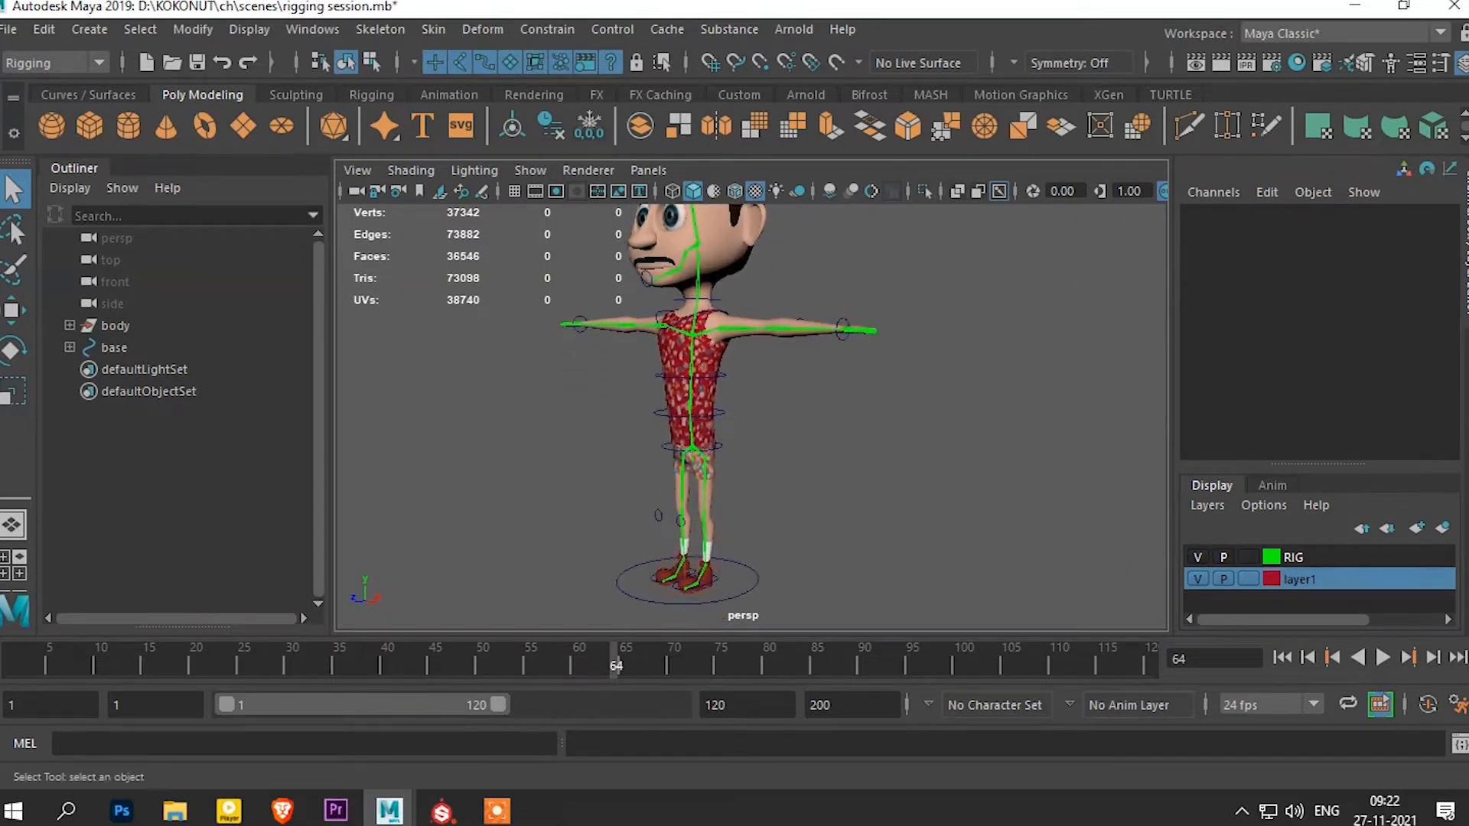
{"action": "left_click", "coordinate": [693, 574]}
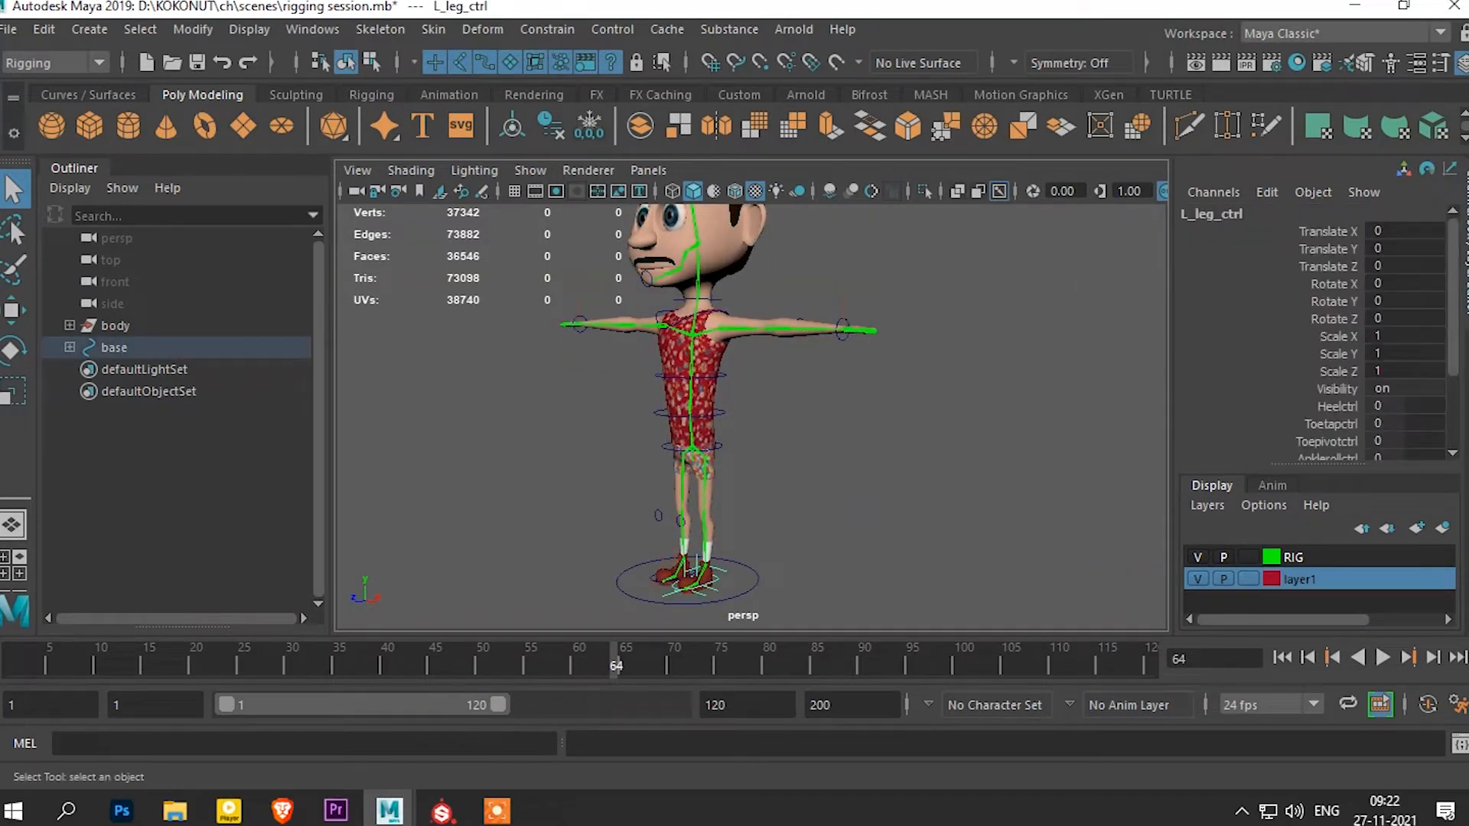
{"action": "scroll", "coordinate": [1312, 336], "scroll_direction": "down", "scroll_amount": 1}
{"action": "scroll", "coordinate": [734, 459], "scroll_direction": "down", "scroll_amount": 3}
{"action": "scroll", "coordinate": [734, 459], "scroll_direction": "up", "scroll_amount": 8}
{"action": "middle_click_drag", "start_coordinate": [689, 520], "coordinate": [776, 283], "text": "alt"}
{"action": "scroll", "coordinate": [1406, 337], "scroll_direction": "down", "scroll_amount": 2}
{"action": "left_click_drag", "start_coordinate": [1406, 294], "coordinate": [1413, 295]}
{"action": "key", "text": "ctrl+z"}
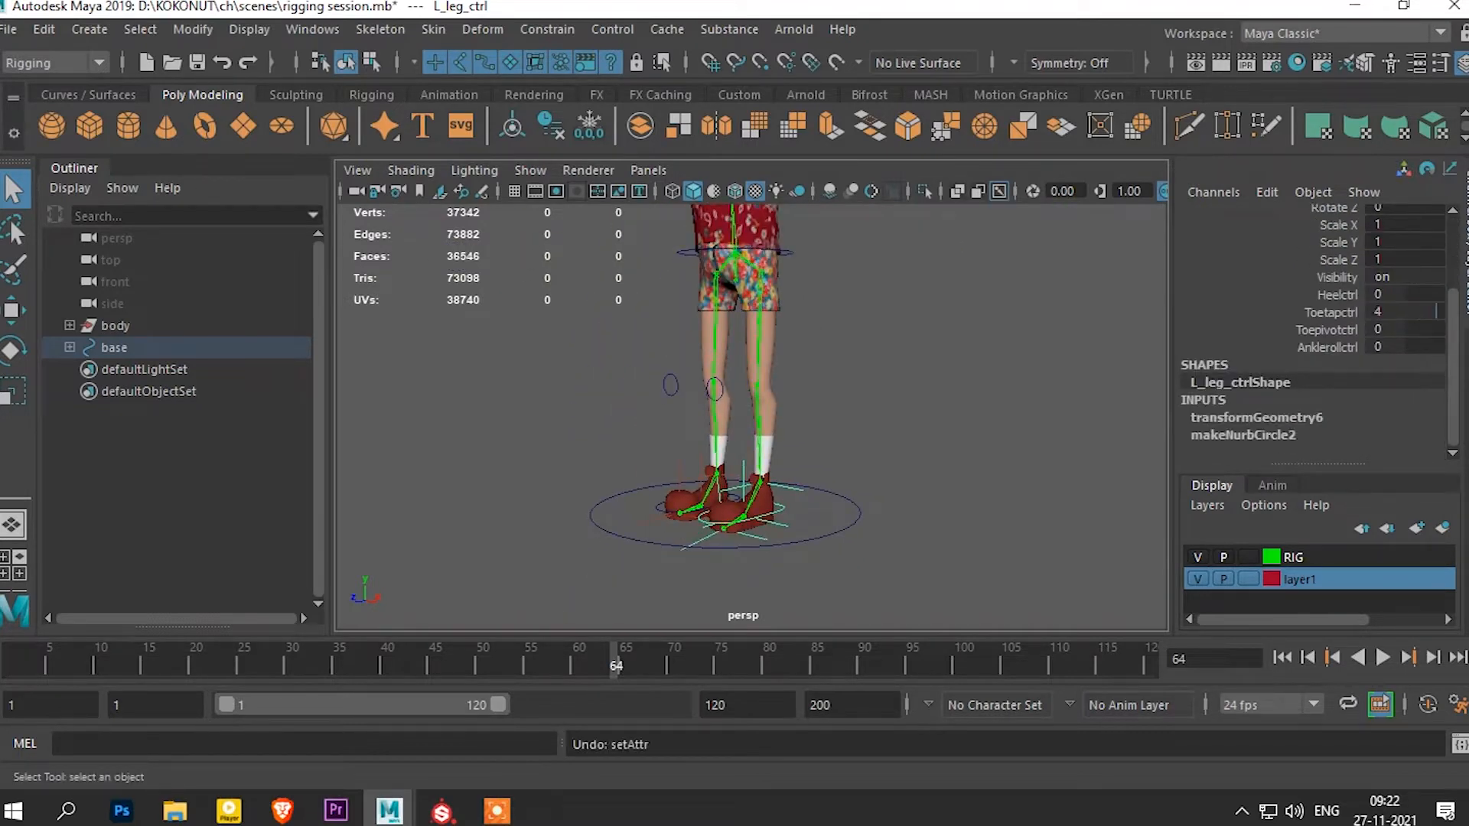
{"action": "left_click_drag", "start_coordinate": [1406, 329], "coordinate": [1406, 330]}
Try the Closeopen attribute on the left hand control and return it to 0
{"action": "key", "text": "f"}
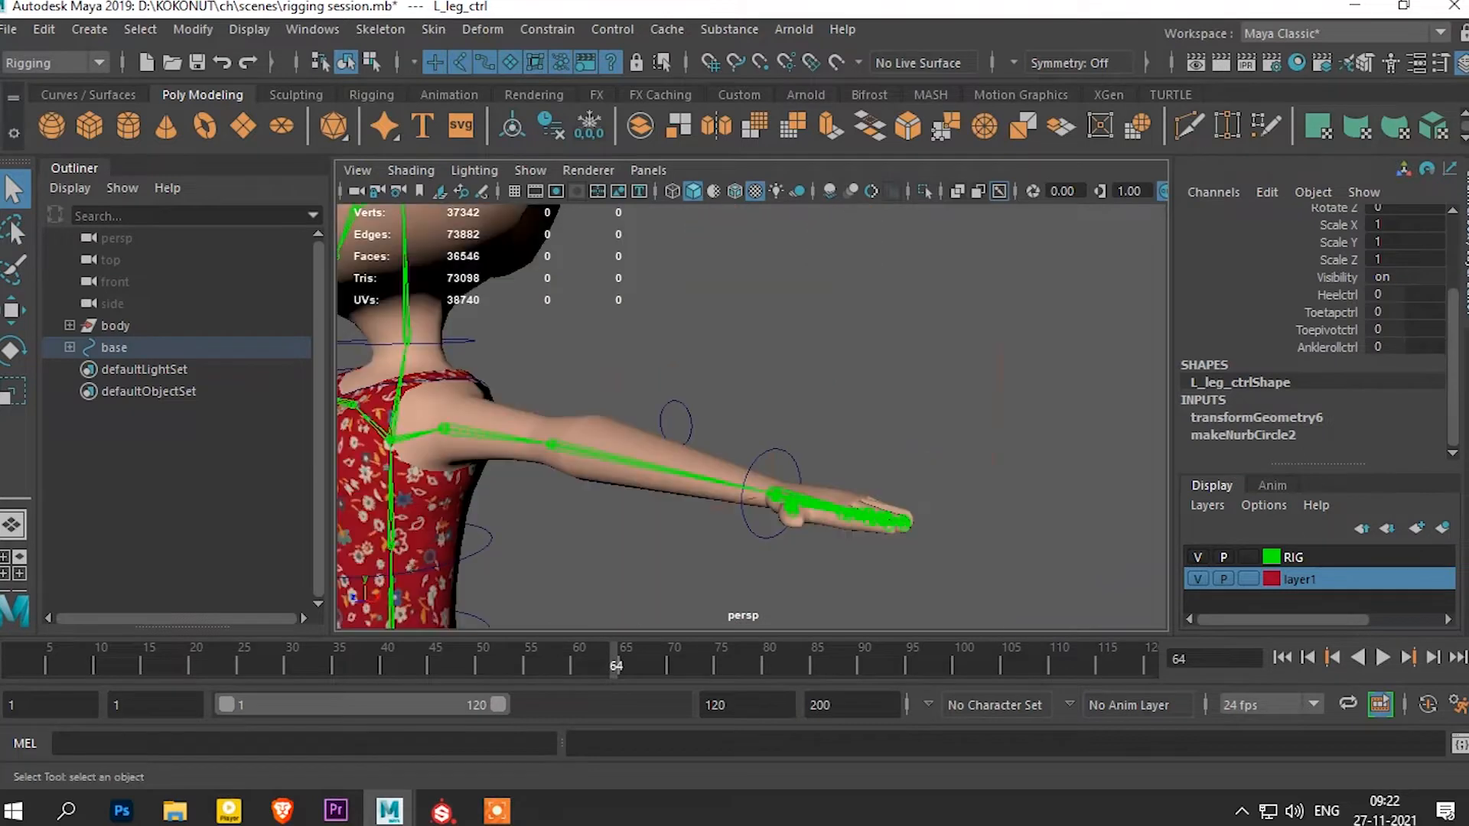
{"action": "key", "text": "alt+d"}
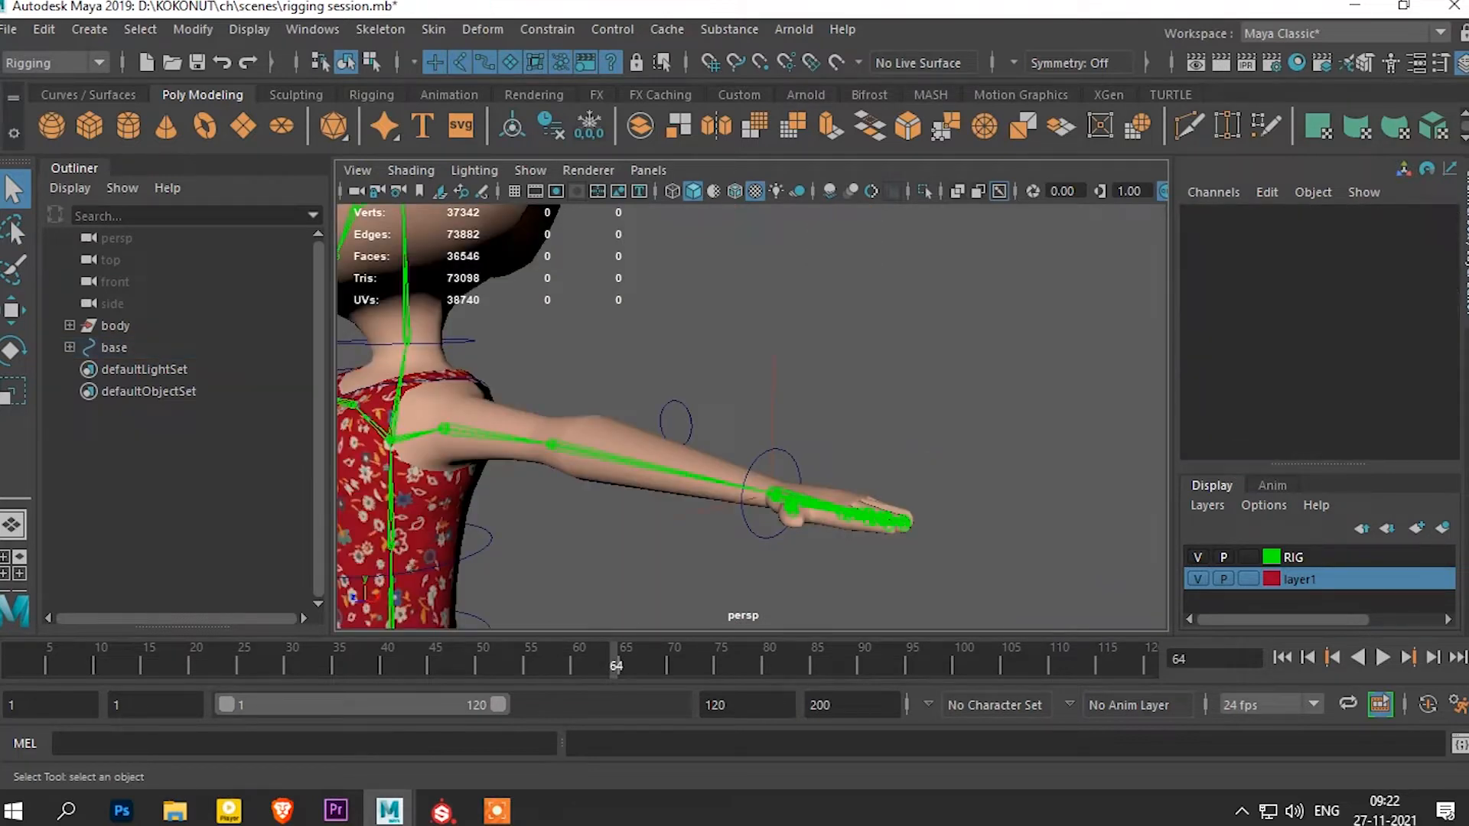
{"action": "left_click", "coordinate": [792, 462]}
{"action": "mouse_move", "coordinate": [1405, 406]}
{"action": "left_mouse_down"}
{"action": "mouse_move", "coordinate": [1387, 407]}
{"action": "mouse_move", "coordinate": [1420, 407]}
{"action": "mouse_move", "coordinate": [1384, 406]}
{"action": "left_mouse_up"}
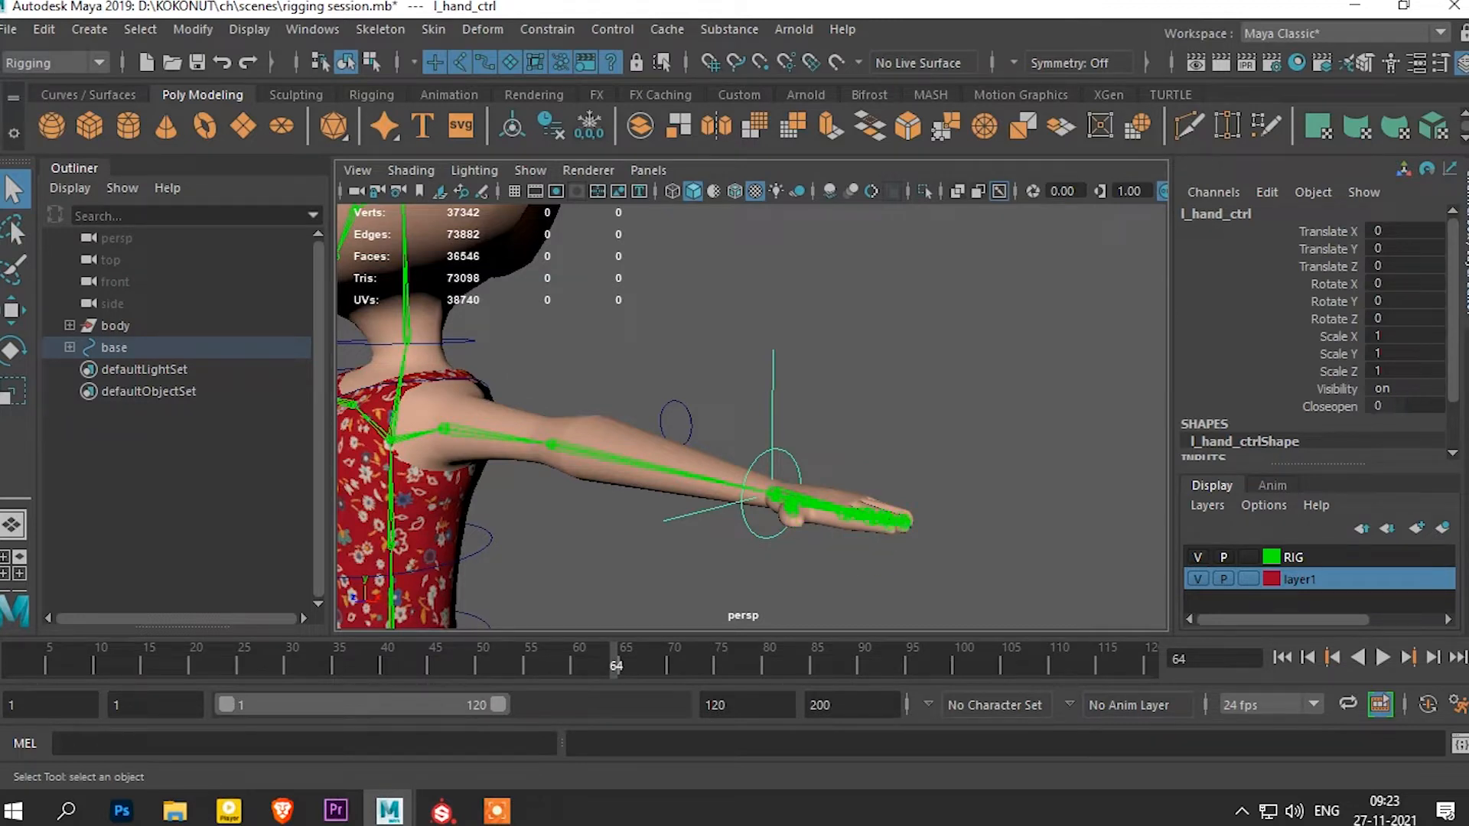
Place a single joint inside the eyeball in the side view using the Joint Tool with its existing settings
{"action": "left_click_drag", "start_coordinate": [750, 413], "coordinate": [887, 413], "text": "alt"}
{"action": "left_click_drag", "start_coordinate": [750, 413], "coordinate": [853, 421], "text": "alt"}
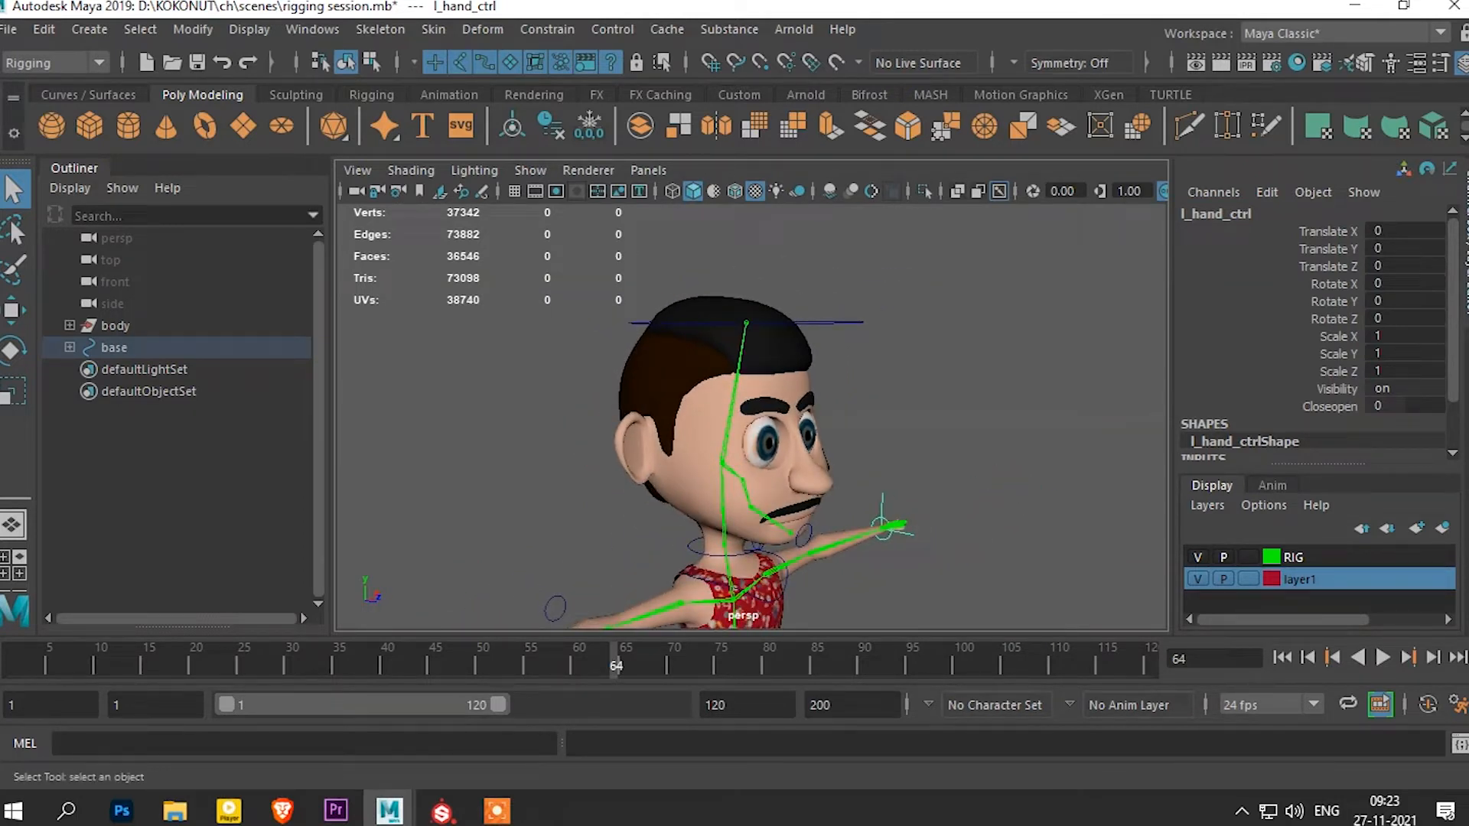
{"action": "left_click_drag", "start_coordinate": [853, 421], "coordinate": [940, 422], "text": "alt"}
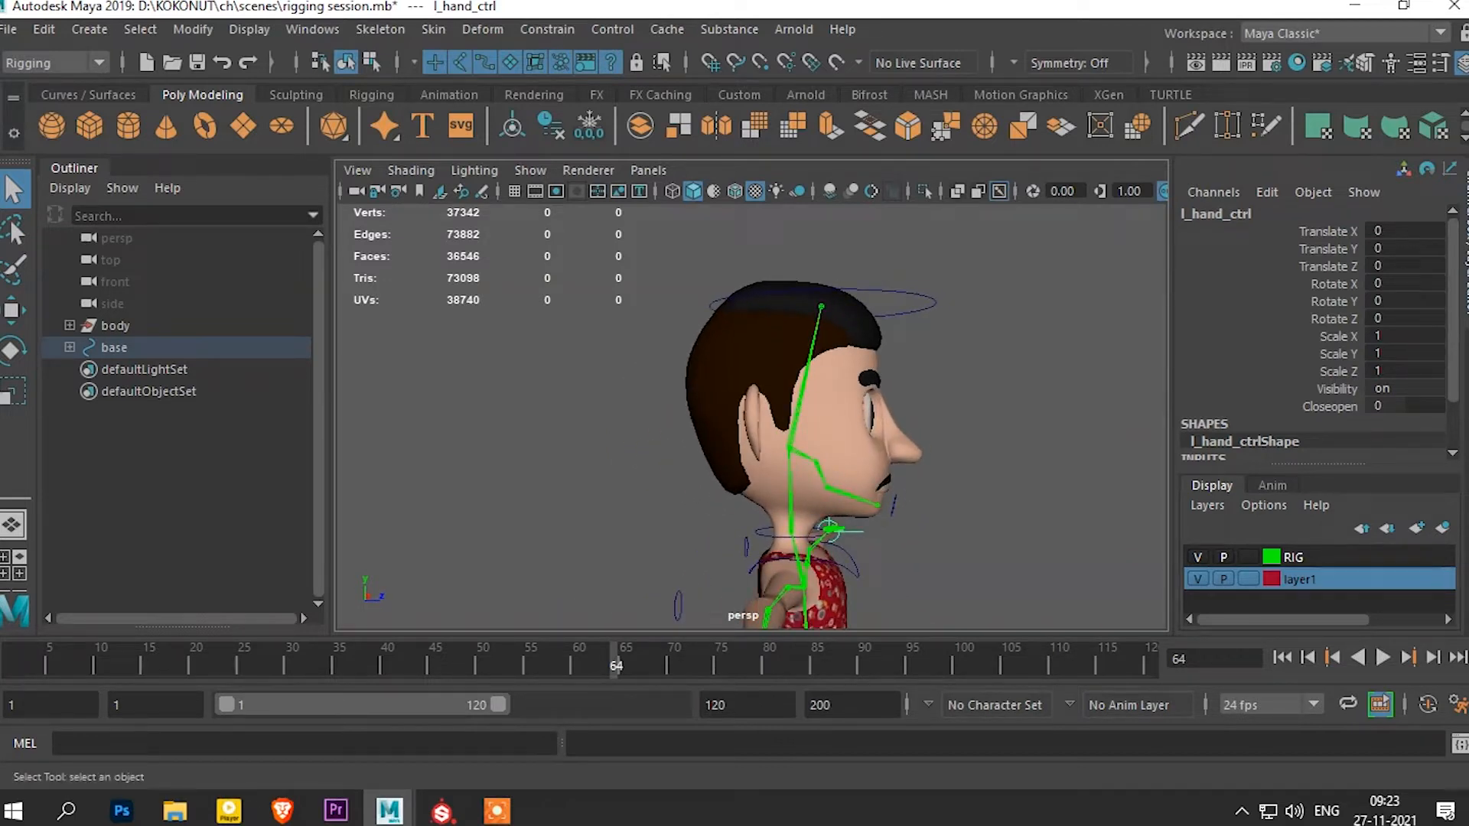
{"action": "left_click", "coordinate": [372, 95]}
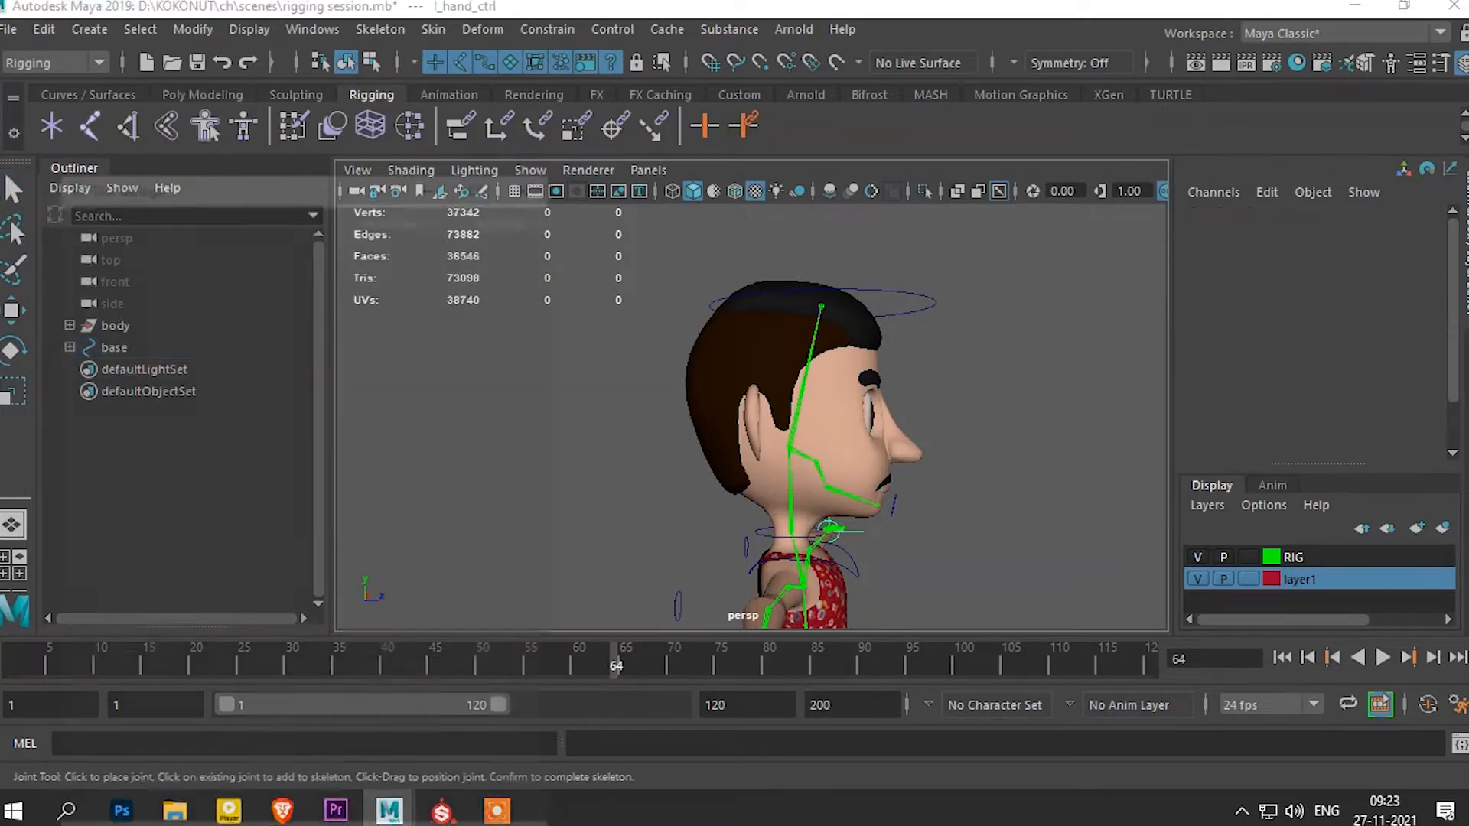
{"action": "double_click", "coordinate": [52, 125]}
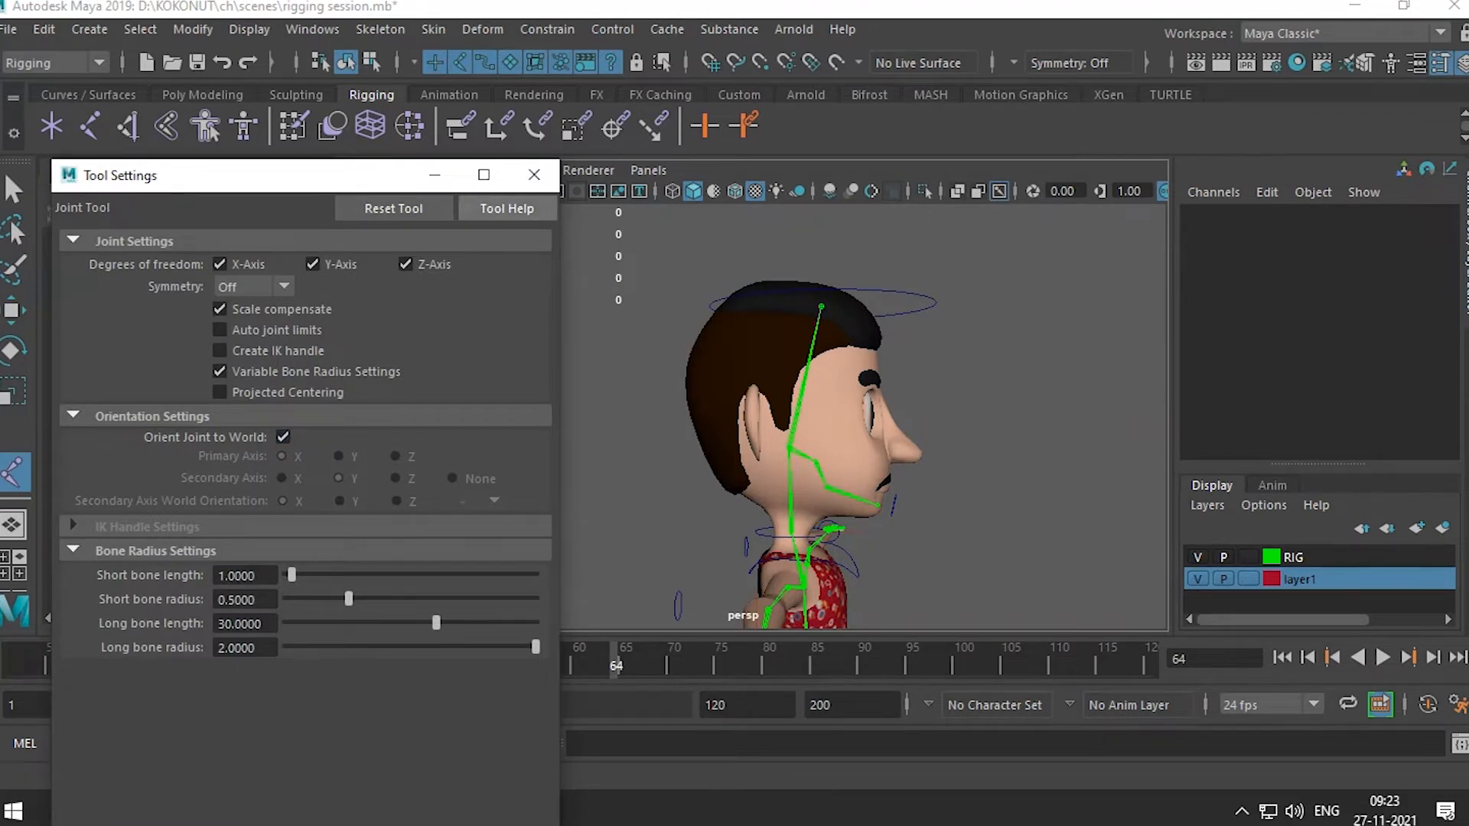
{"action": "left_click", "coordinate": [534, 175]}
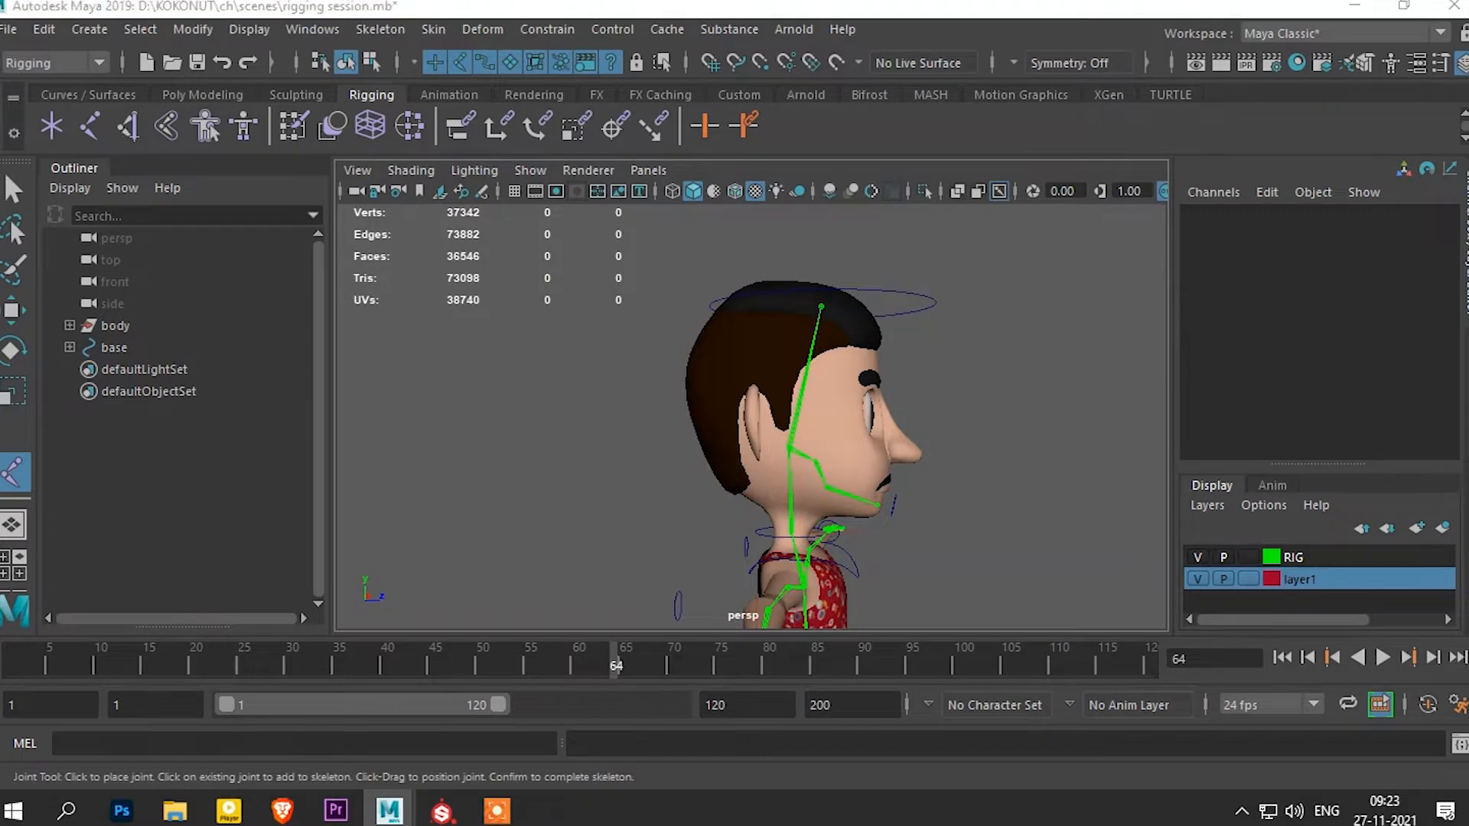
{"action": "key", "text": "space"}
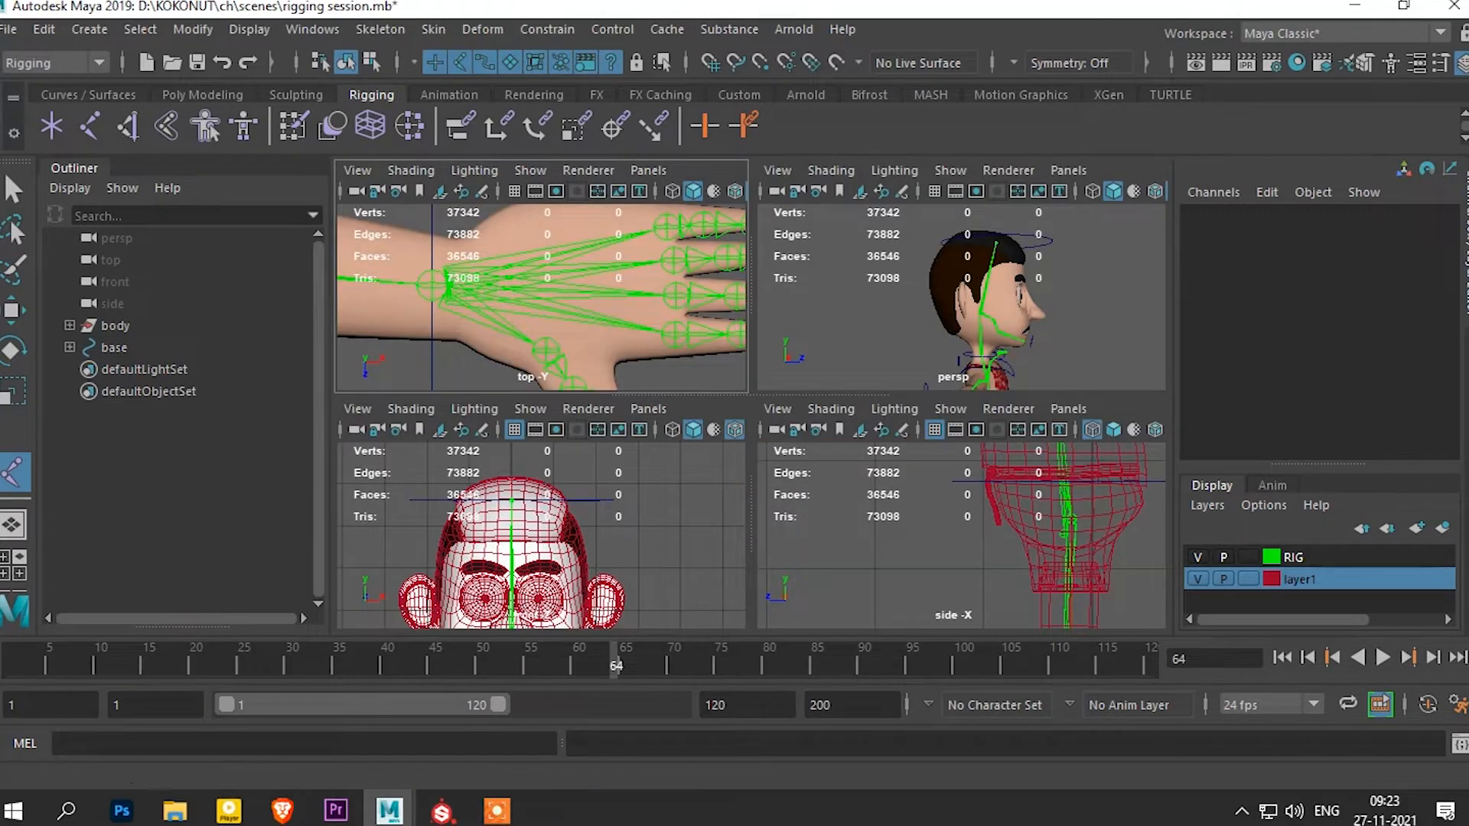
{"action": "key", "text": "space"}
{"action": "middle_click_drag", "start_coordinate": [956, 382], "coordinate": [961, 604], "text": "alt"}
{"action": "scroll", "coordinate": [752, 417], "scroll_direction": "down", "scroll_amount": 8}
{"action": "middle_click_drag", "start_coordinate": [803, 252], "coordinate": [781, 618], "text": "alt"}
{"action": "scroll", "coordinate": [752, 417], "scroll_direction": "up", "scroll_amount": 5}
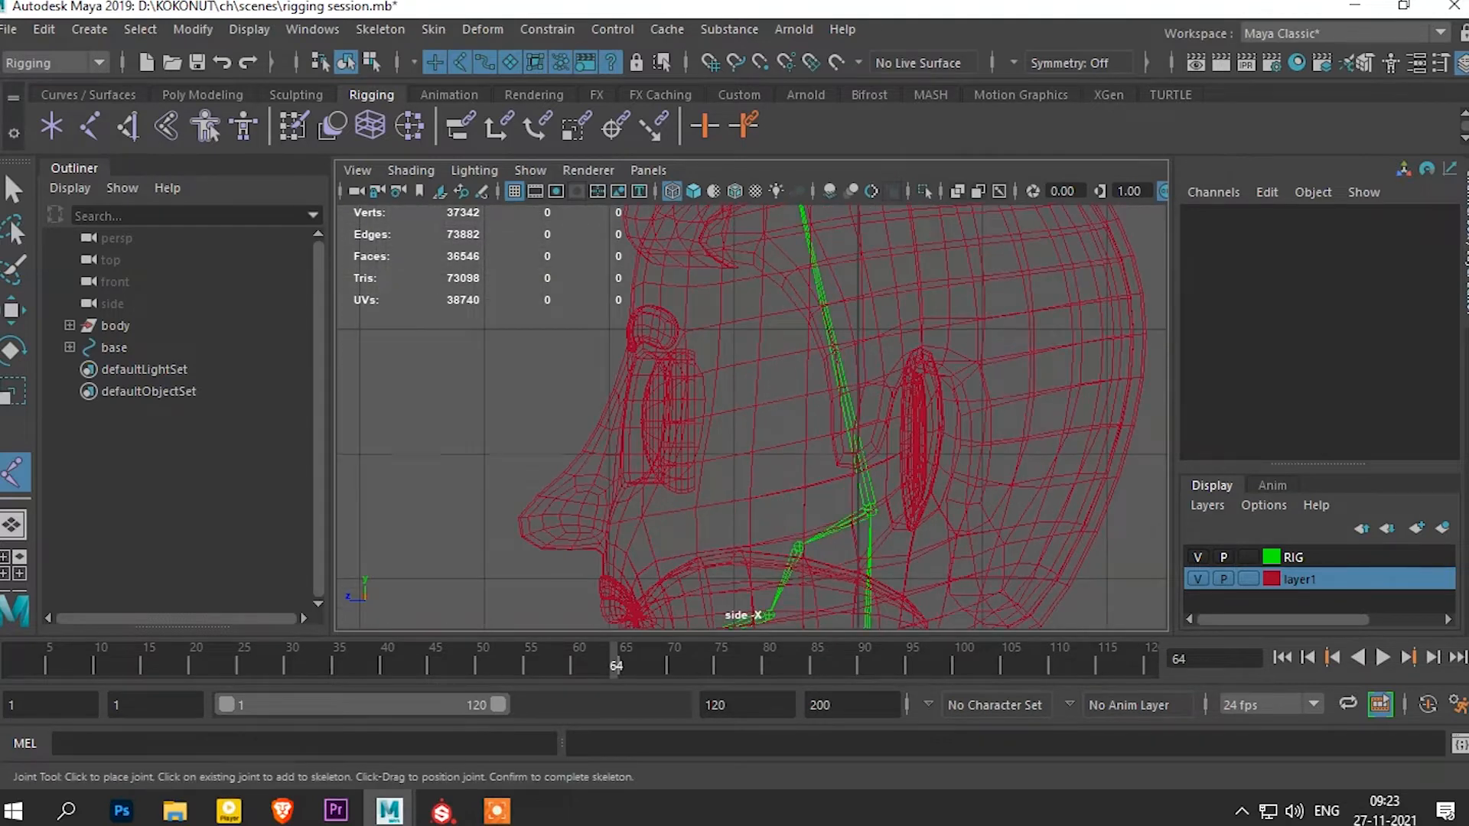
{"action": "scroll", "coordinate": [791, 490], "scroll_direction": "up", "scroll_amount": 4}
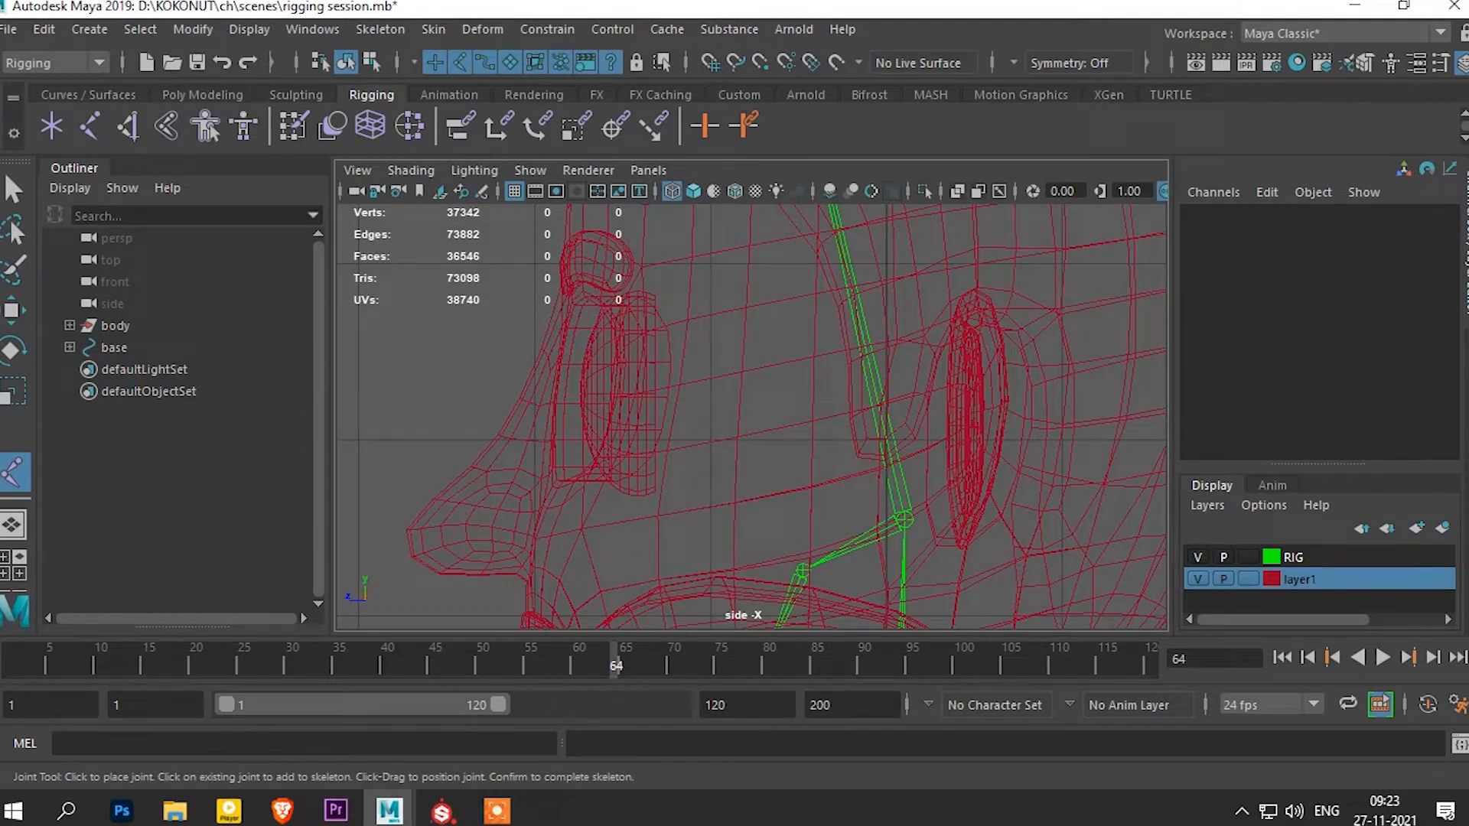
{"action": "left_click", "coordinate": [624, 390]}
{"action": "key", "text": "w"}
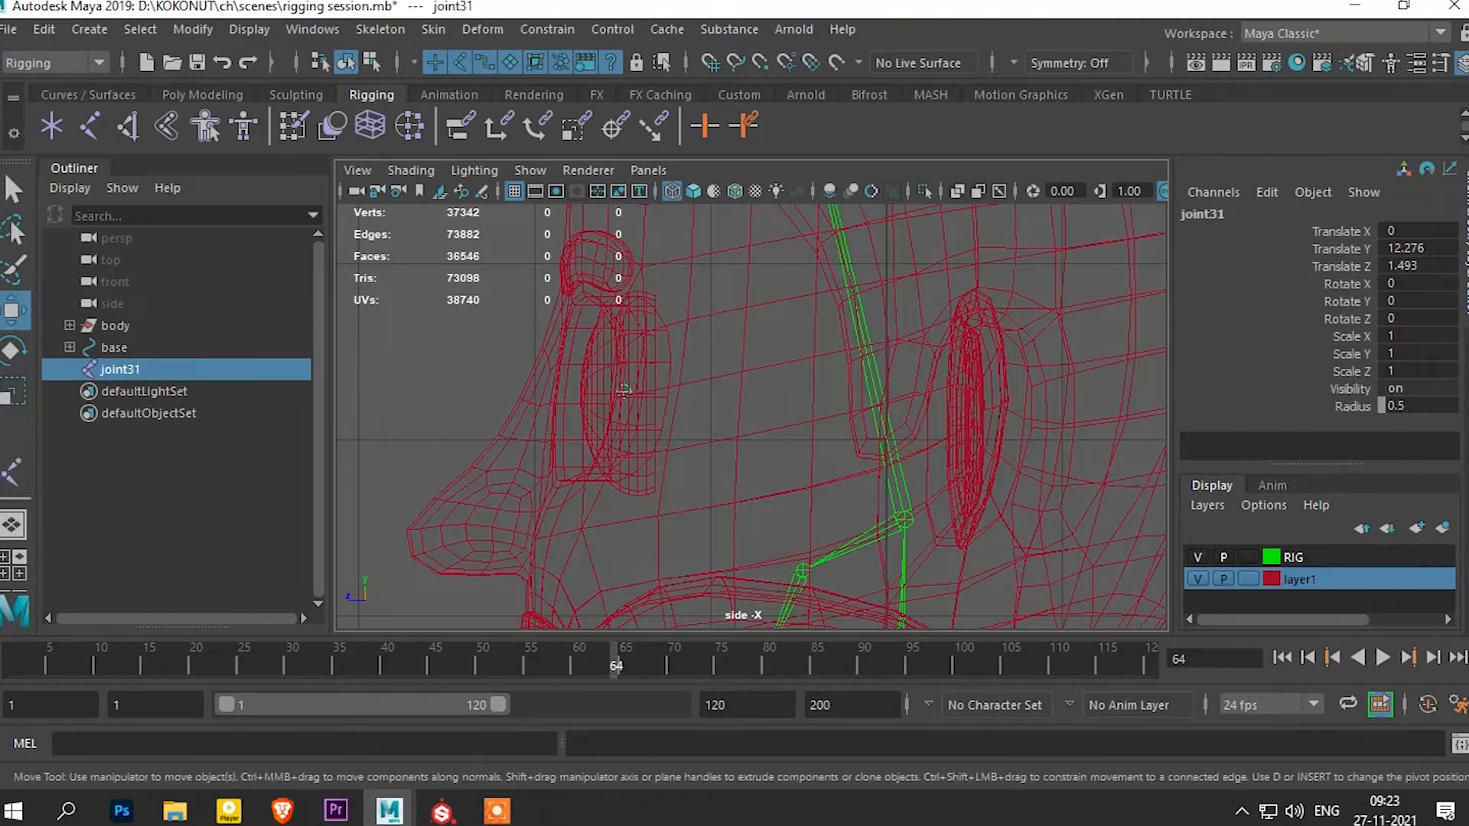
Centre the joint on the character's left pupil in the front view, at about X 0.647 and Y 12.267, and turn on textured display
{"action": "key", "text": "space"}
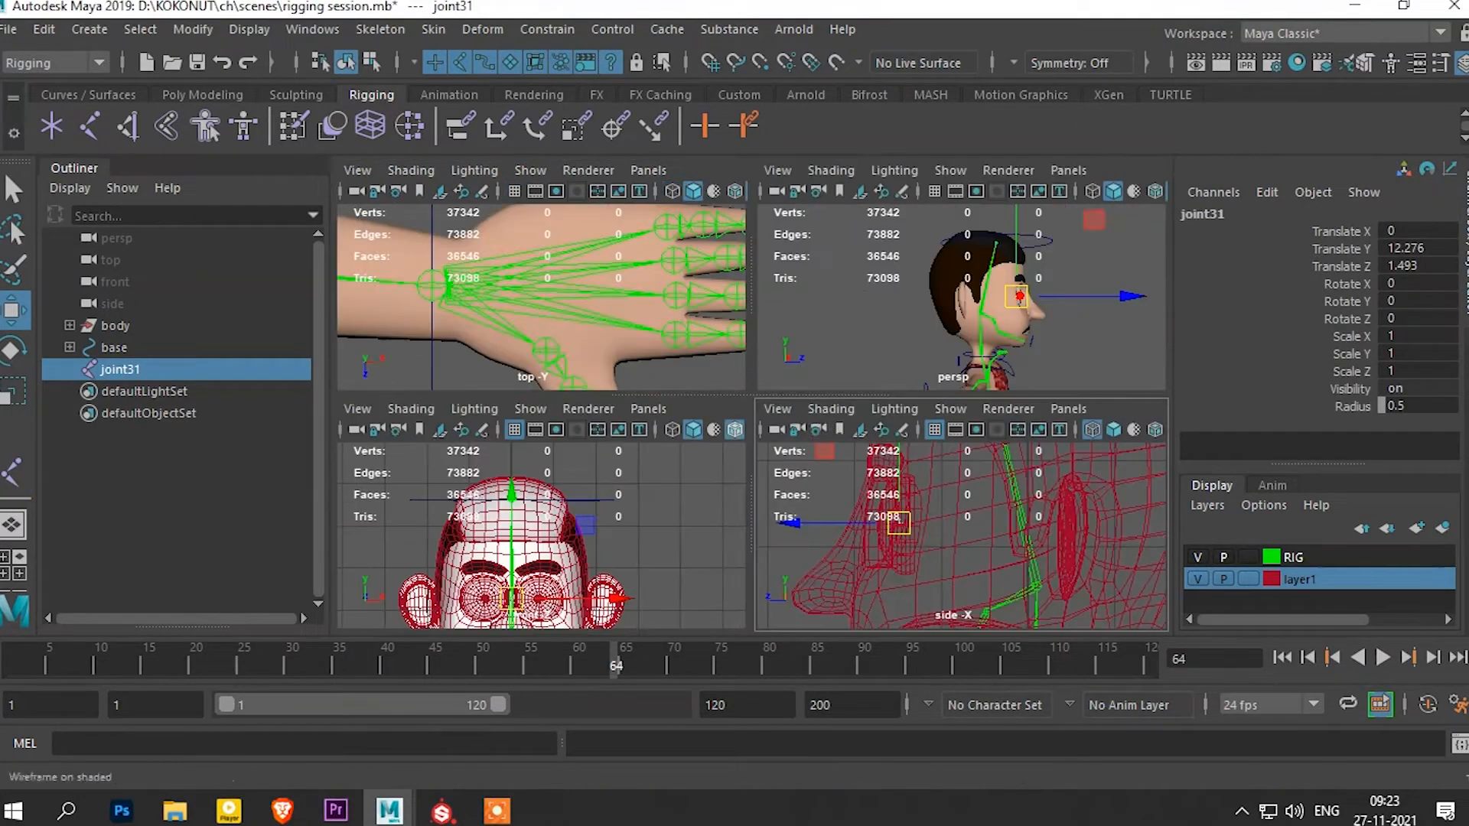
{"action": "key", "text": "space"}
{"action": "middle_click_drag", "start_coordinate": [537, 552], "coordinate": [532, 448], "text": "alt"}
{"action": "scroll", "coordinate": [532, 448], "scroll_direction": "up", "scroll_amount": 5}
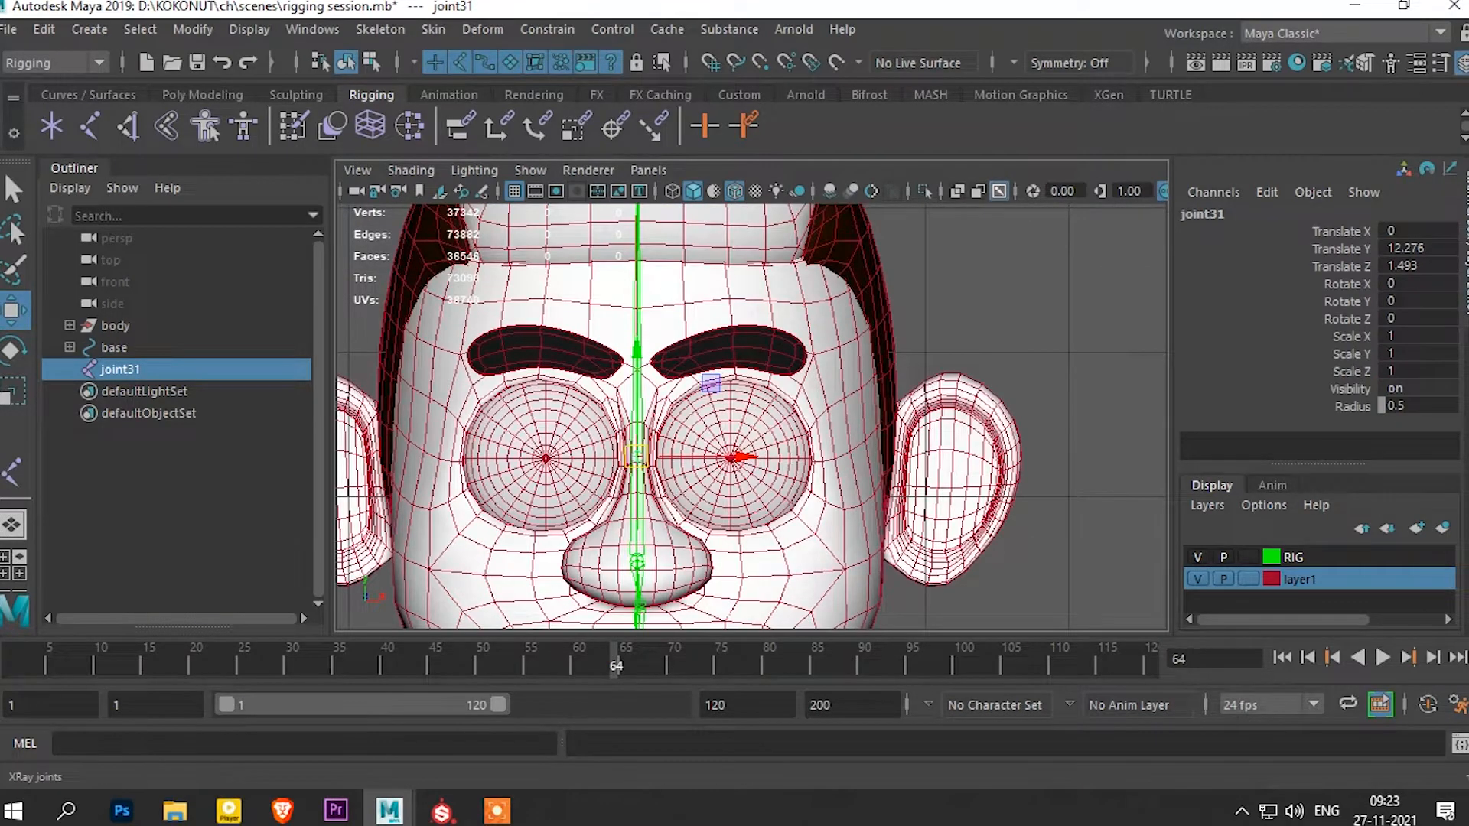
{"action": "left_click_drag", "start_coordinate": [744, 456], "coordinate": [835, 456]}
{"action": "scroll", "coordinate": [836, 456], "scroll_direction": "up", "scroll_amount": 5}
{"action": "scroll", "coordinate": [723, 575], "scroll_direction": "up", "scroll_amount": 3}
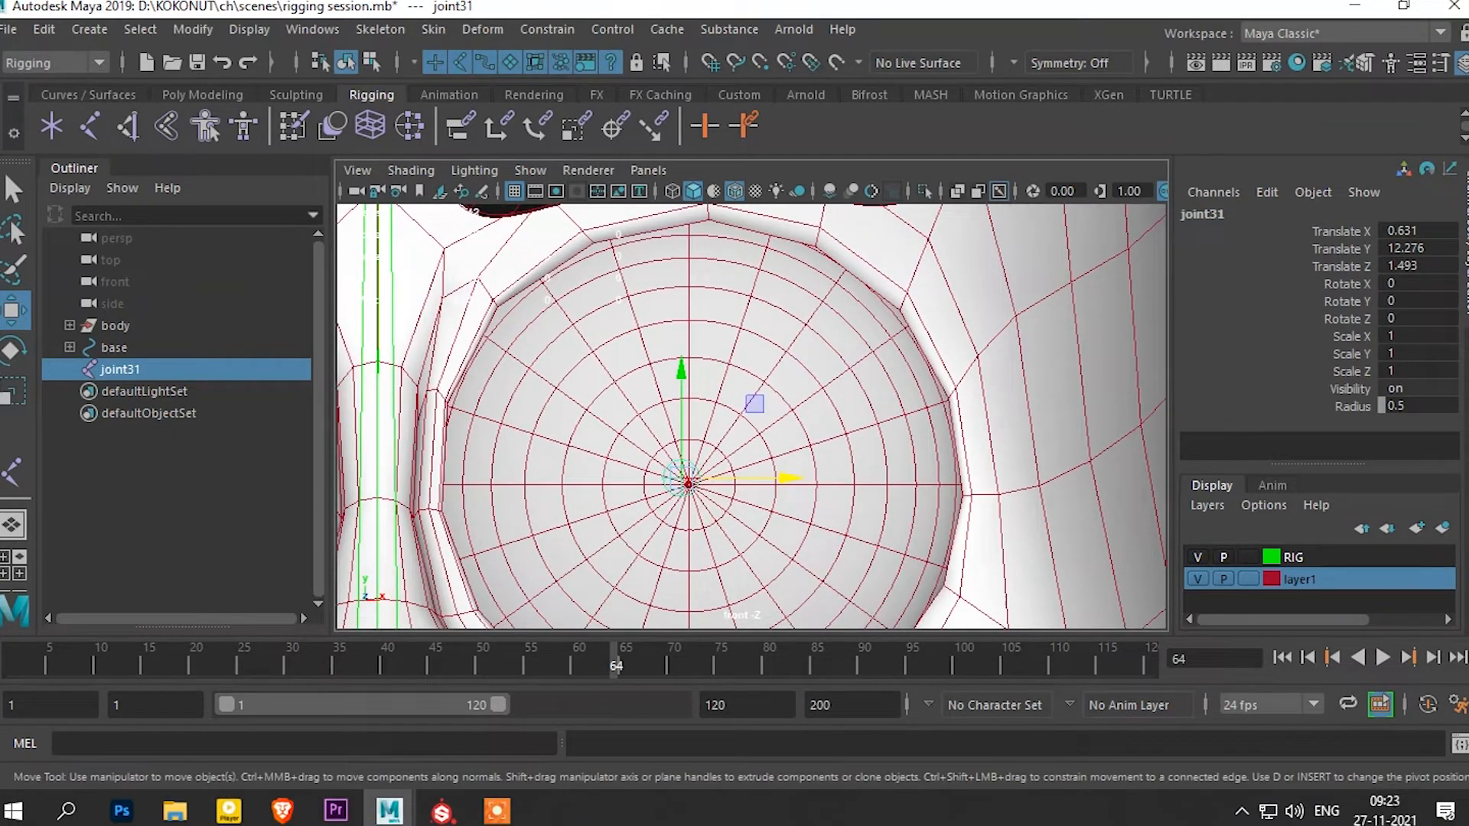
{"action": "left_click_drag", "start_coordinate": [790, 478], "coordinate": [799, 478]}
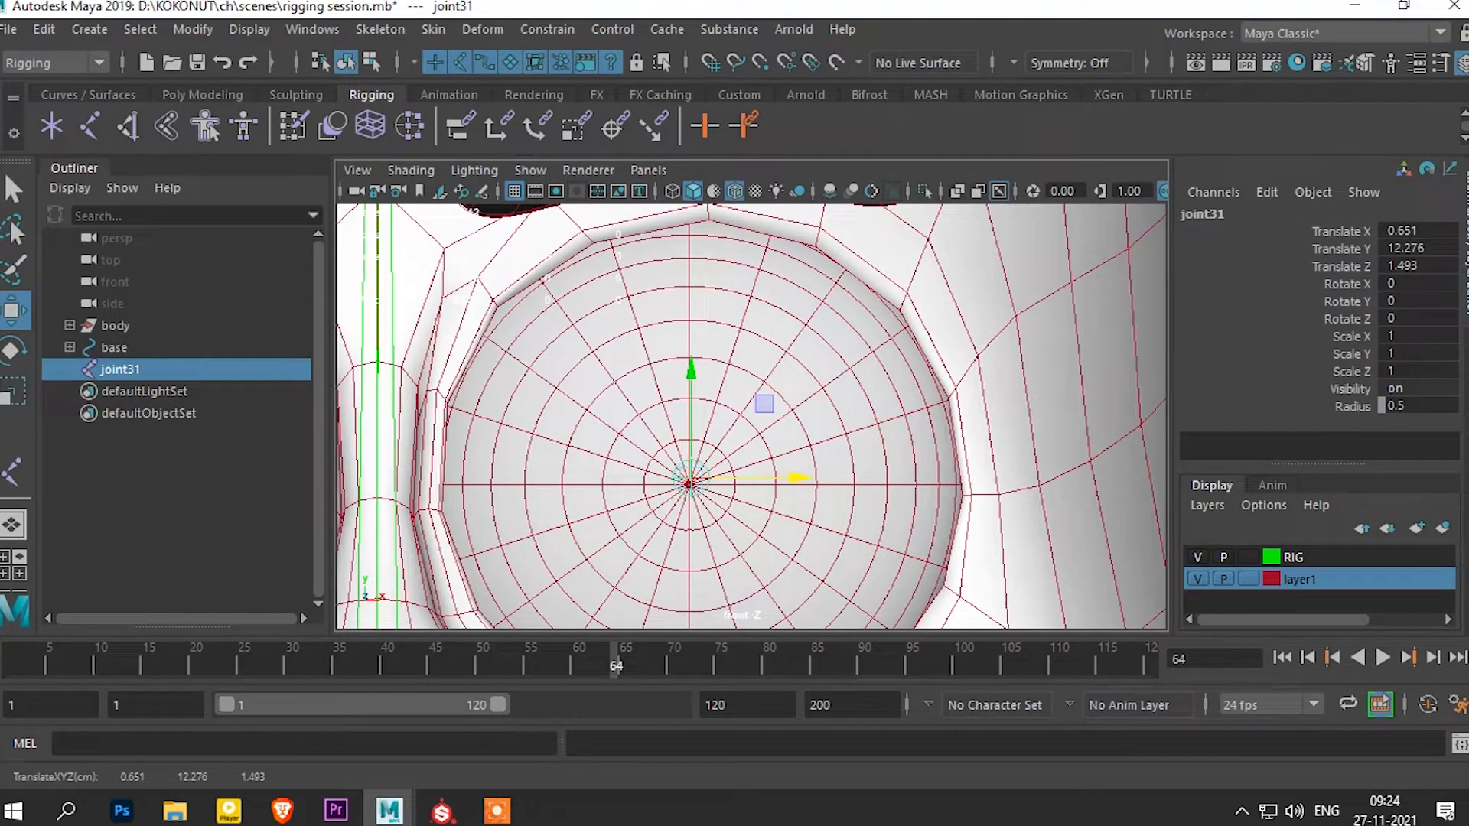
{"action": "left_click_drag", "start_coordinate": [691, 372], "coordinate": [690, 377]}
{"action": "left_click_drag", "start_coordinate": [800, 483], "coordinate": [797, 483]}
{"action": "left_click", "coordinate": [755, 192]}
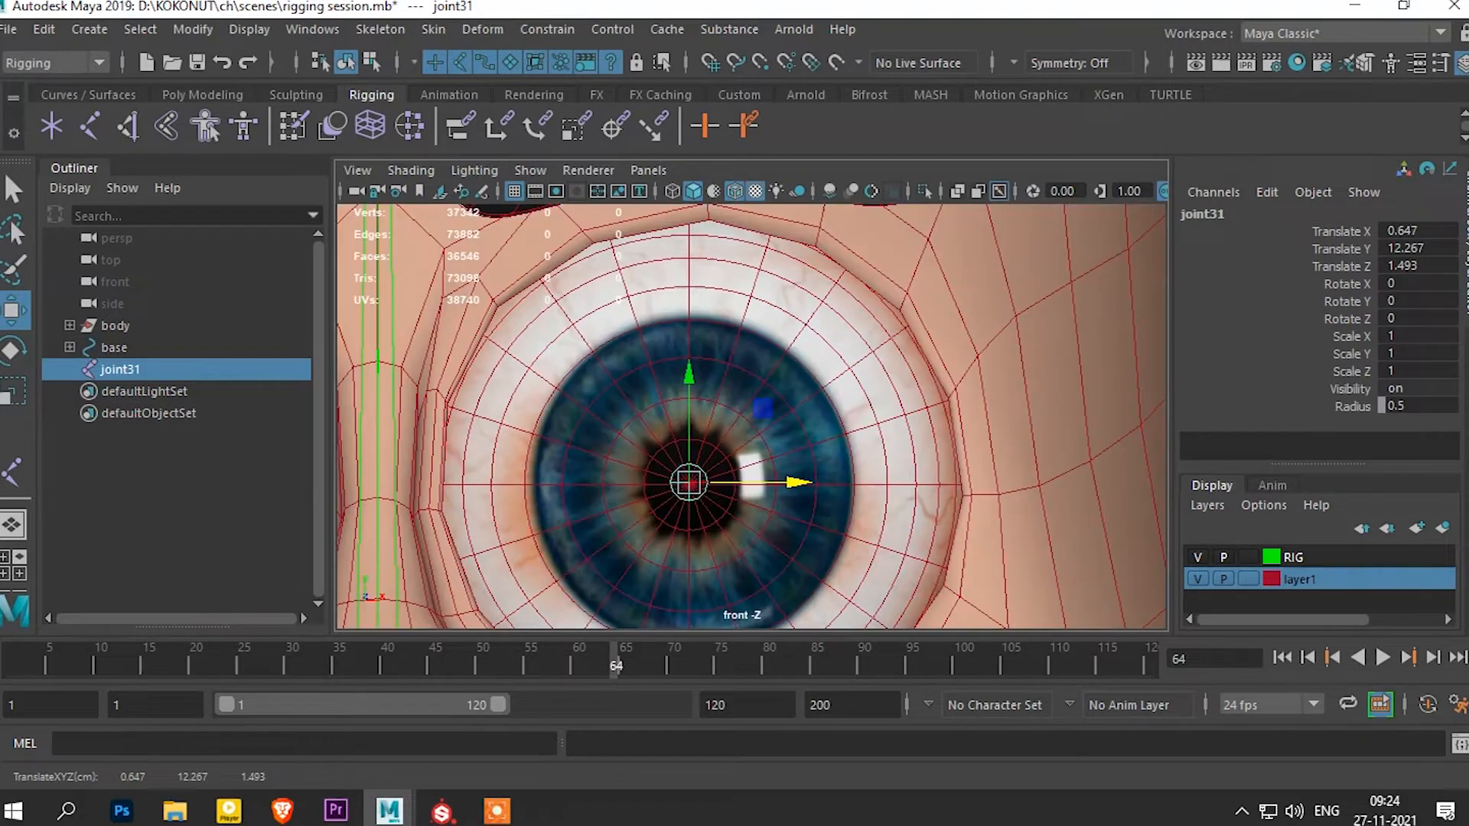
Duplicate the left eye joint and move the copy across to the right pupil, at about X -0.638
{"action": "scroll", "coordinate": [751, 417], "scroll_direction": "down", "scroll_amount": 10}
{"action": "scroll", "coordinate": [686, 433], "scroll_direction": "up", "scroll_amount": 10}
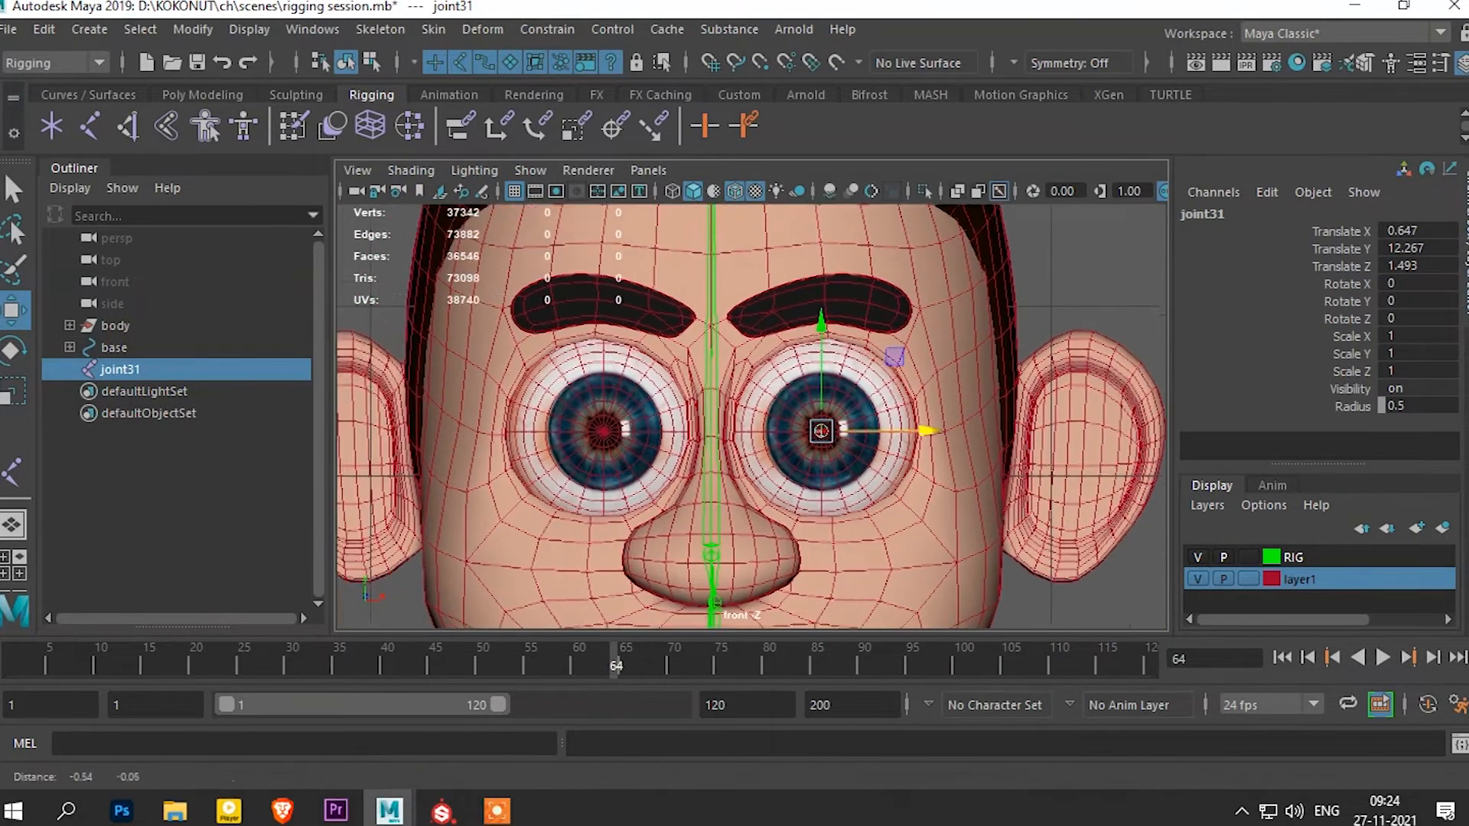
{"action": "key", "text": "ctrl+d"}
{"action": "left_click_drag", "start_coordinate": [1021, 401], "coordinate": [713, 401]}
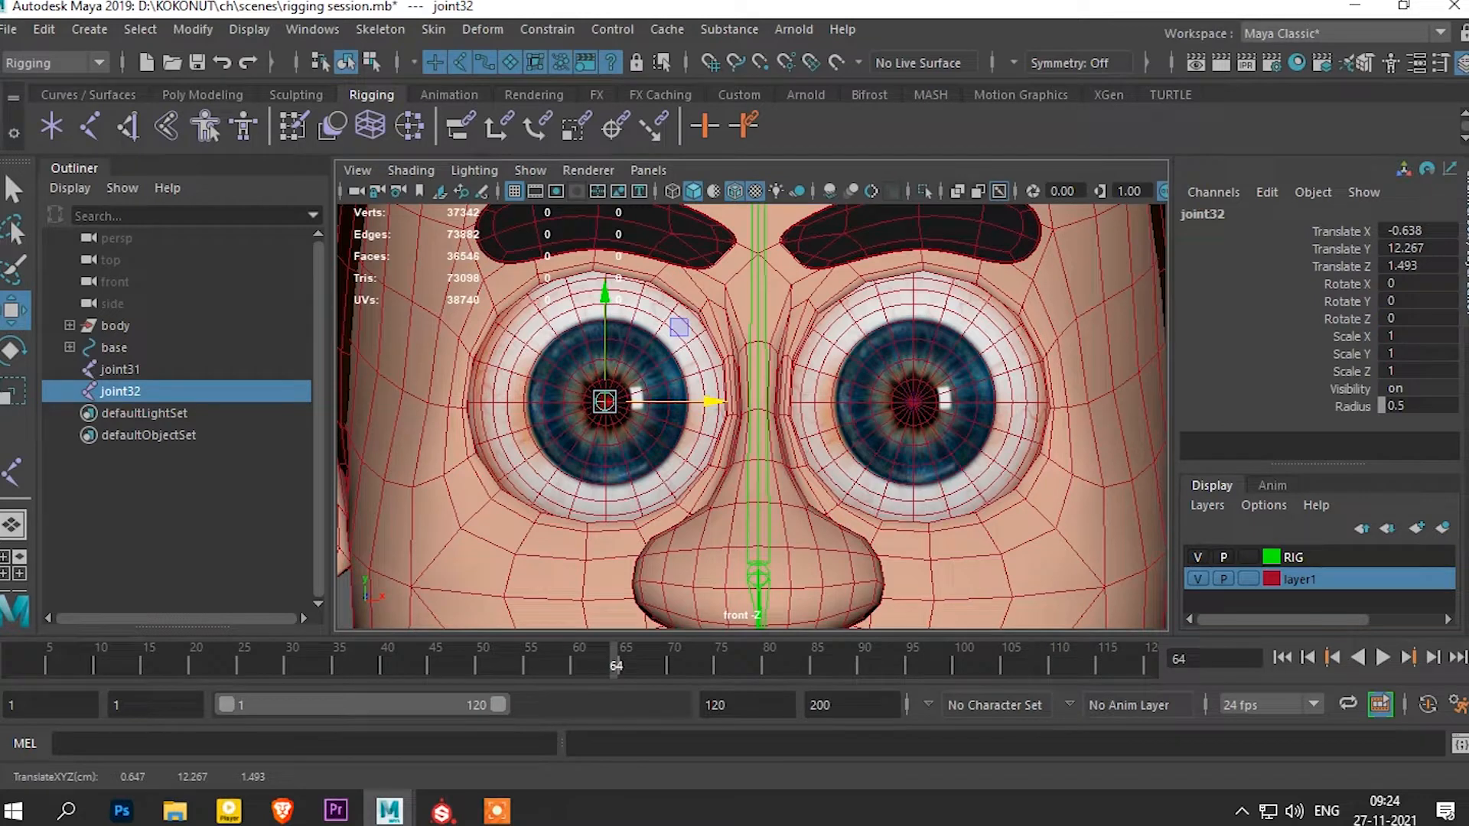
Rename both eye joints using the name eye
{"action": "double_click", "coordinate": [121, 391]}
{"action": "type", "text": "ey"}
{"action": "type", "text": "e c"}
{"action": "key", "text": "BackSpace"}
{"action": "key", "text": "BackSpace"}
{"action": "key", "text": "Return"}
{"action": "double_click", "coordinate": [121, 370]}
{"action": "type", "text": "eye"}
{"action": "key", "text": "Return"}
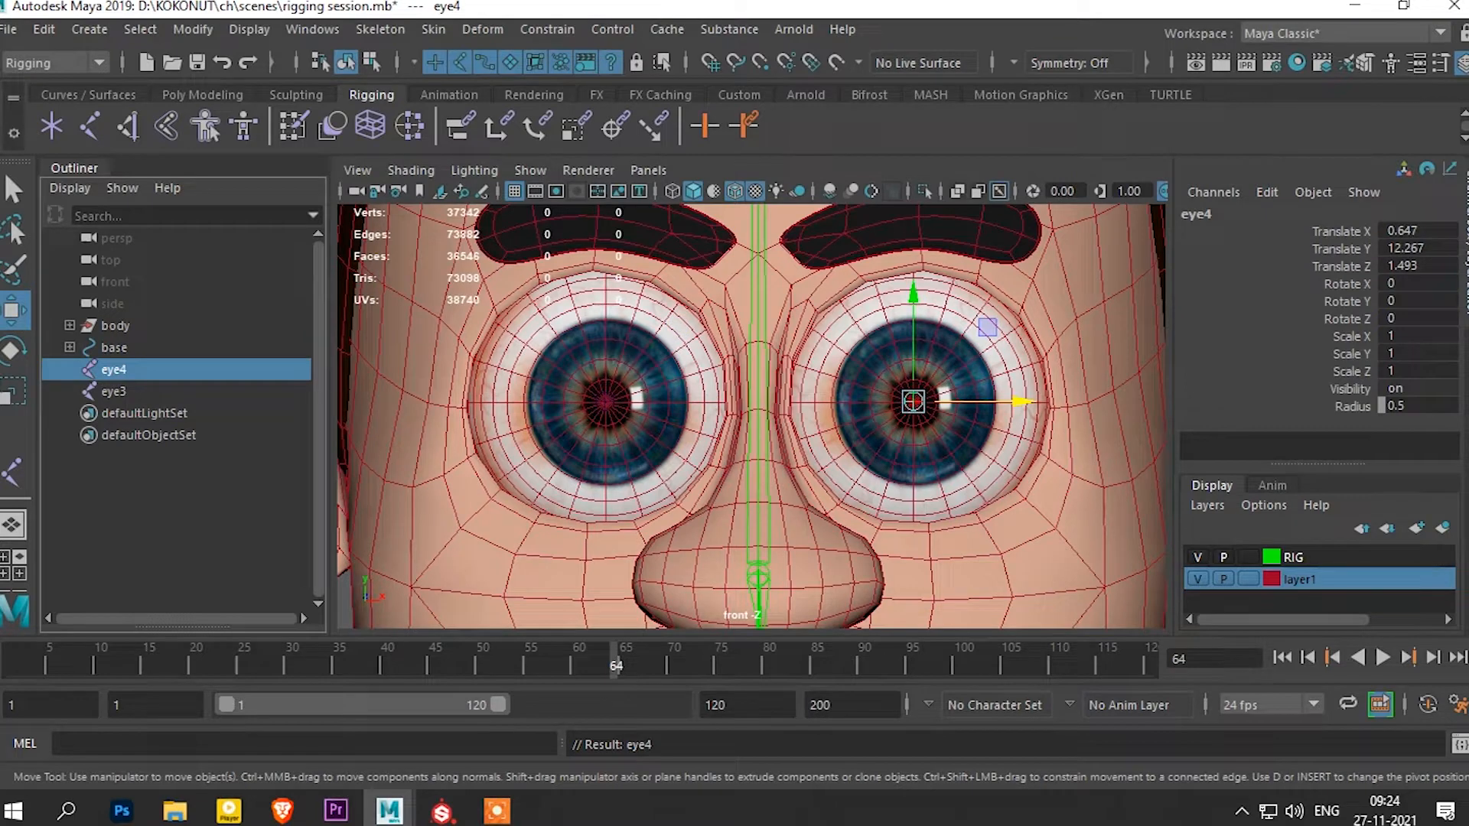
Select both eye joints and parent them to the head joint at the base of the skull
{"action": "left_click", "coordinate": [605, 402]}
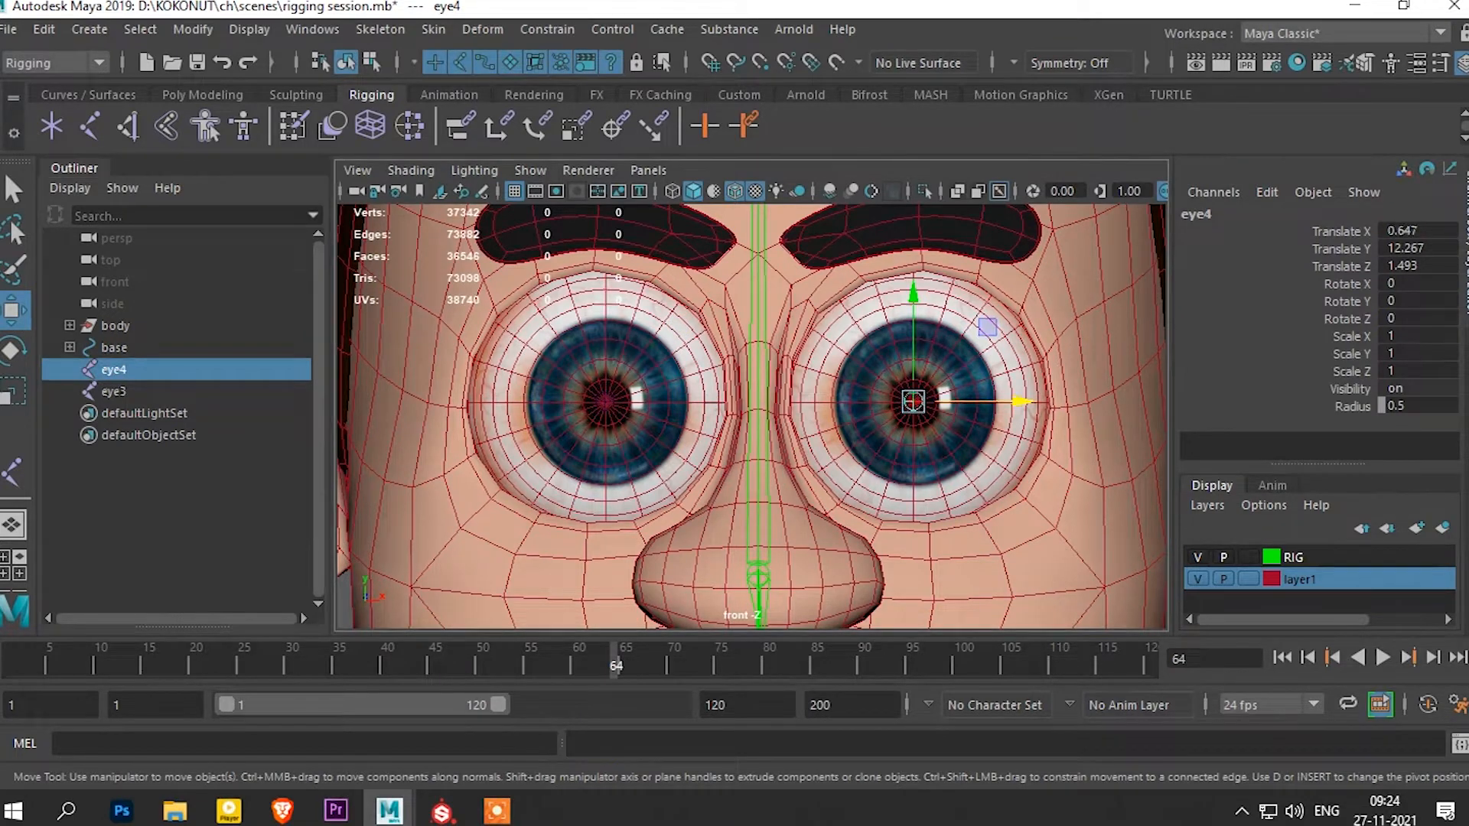
{"action": "left_click", "coordinate": [913, 401], "text": "shift"}
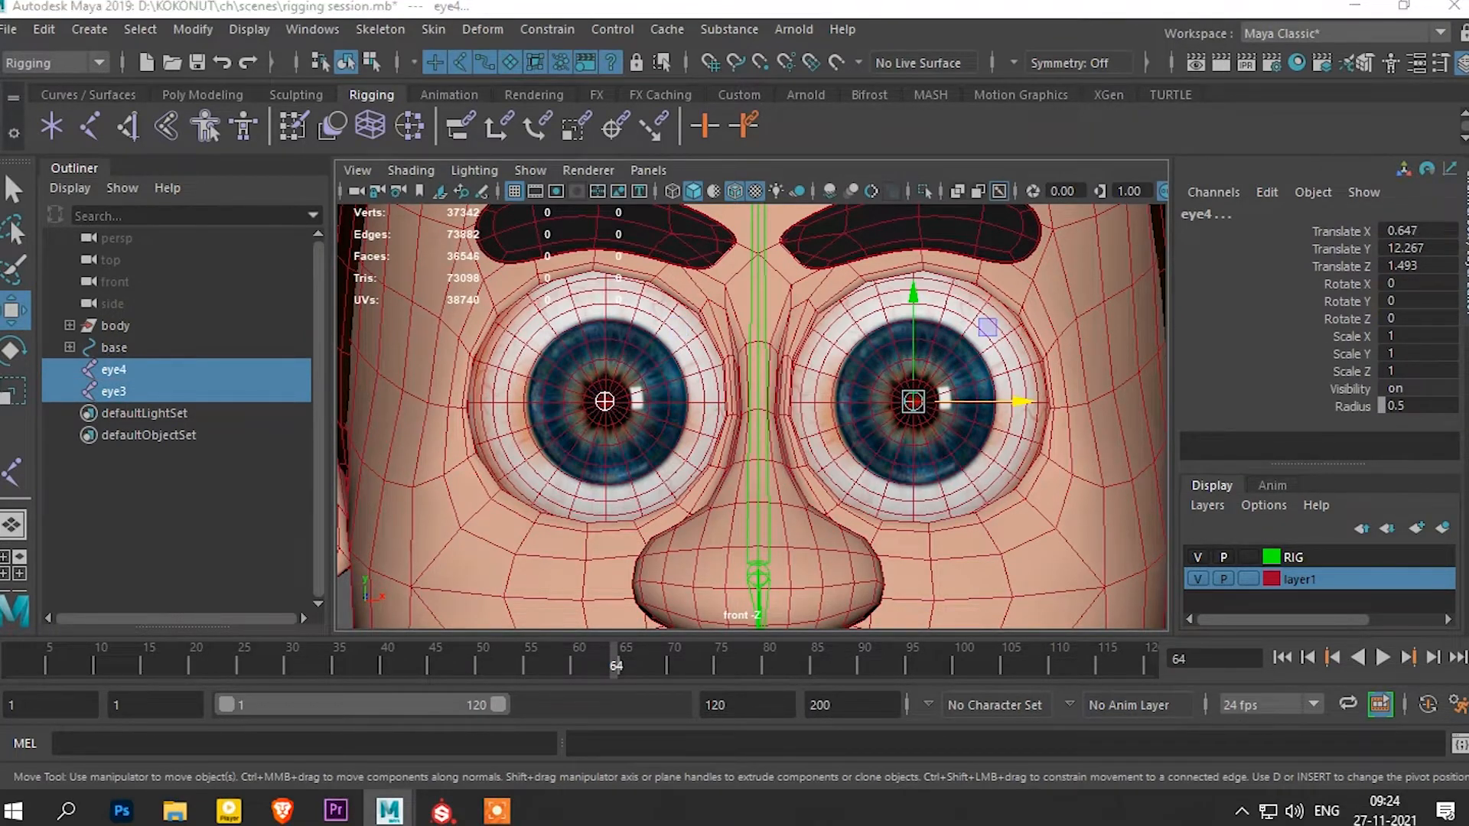
{"action": "key", "text": "space"}
{"action": "key", "text": "space"}
{"action": "scroll", "coordinate": [956, 306], "scroll_direction": "up", "scroll_amount": 8}
{"action": "scroll", "coordinate": [956, 306], "scroll_direction": "down", "scroll_amount": 3}
{"action": "middle_click_drag", "start_coordinate": [956, 306], "coordinate": [882, 261], "text": "alt"}
{"action": "middle_click_drag", "start_coordinate": [1094, 351], "coordinate": [854, 258], "text": "alt"}
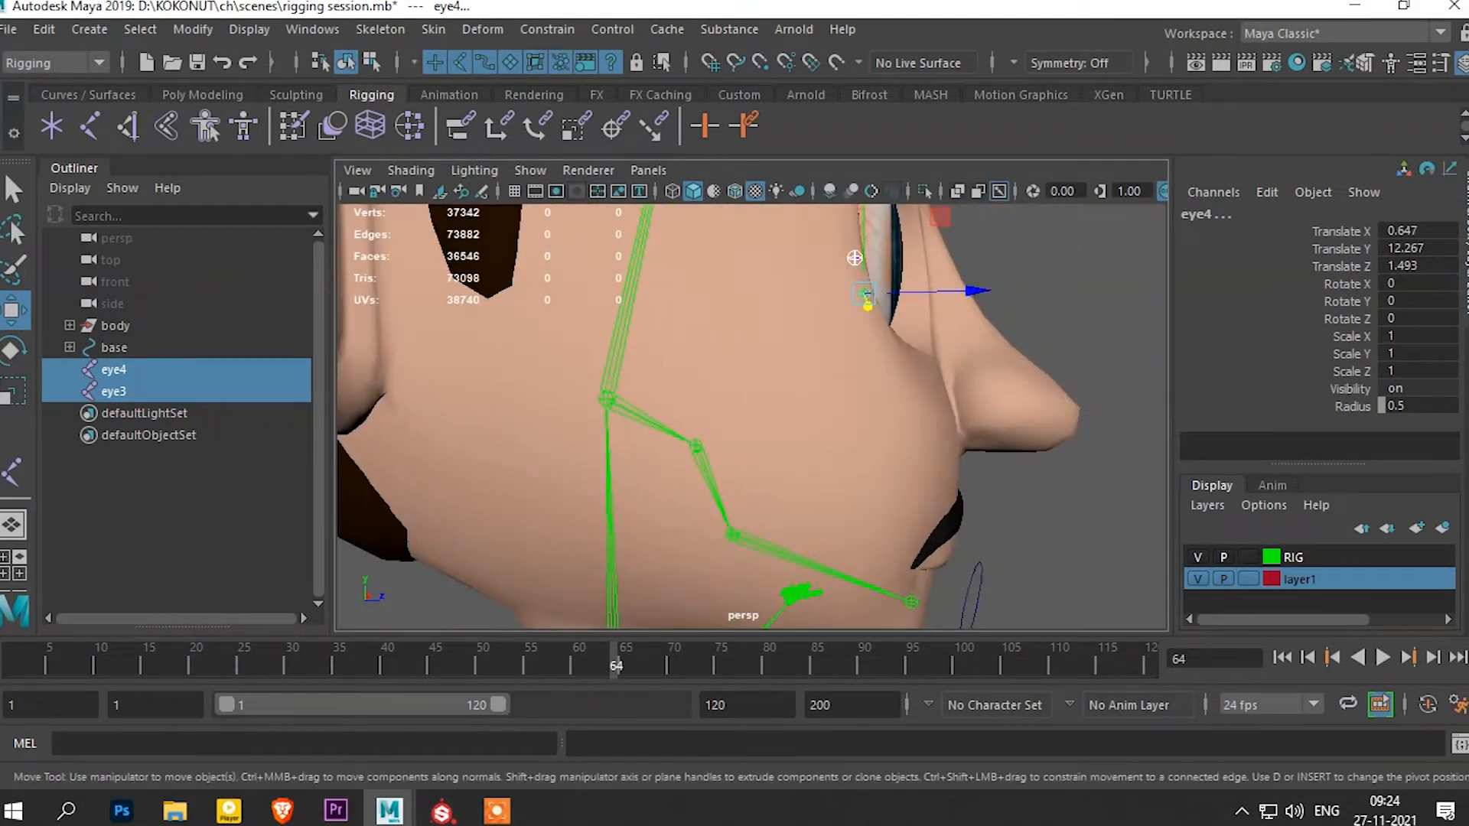
{"action": "left_click", "coordinate": [607, 398], "text": "shift"}
{"action": "key", "text": "p"}
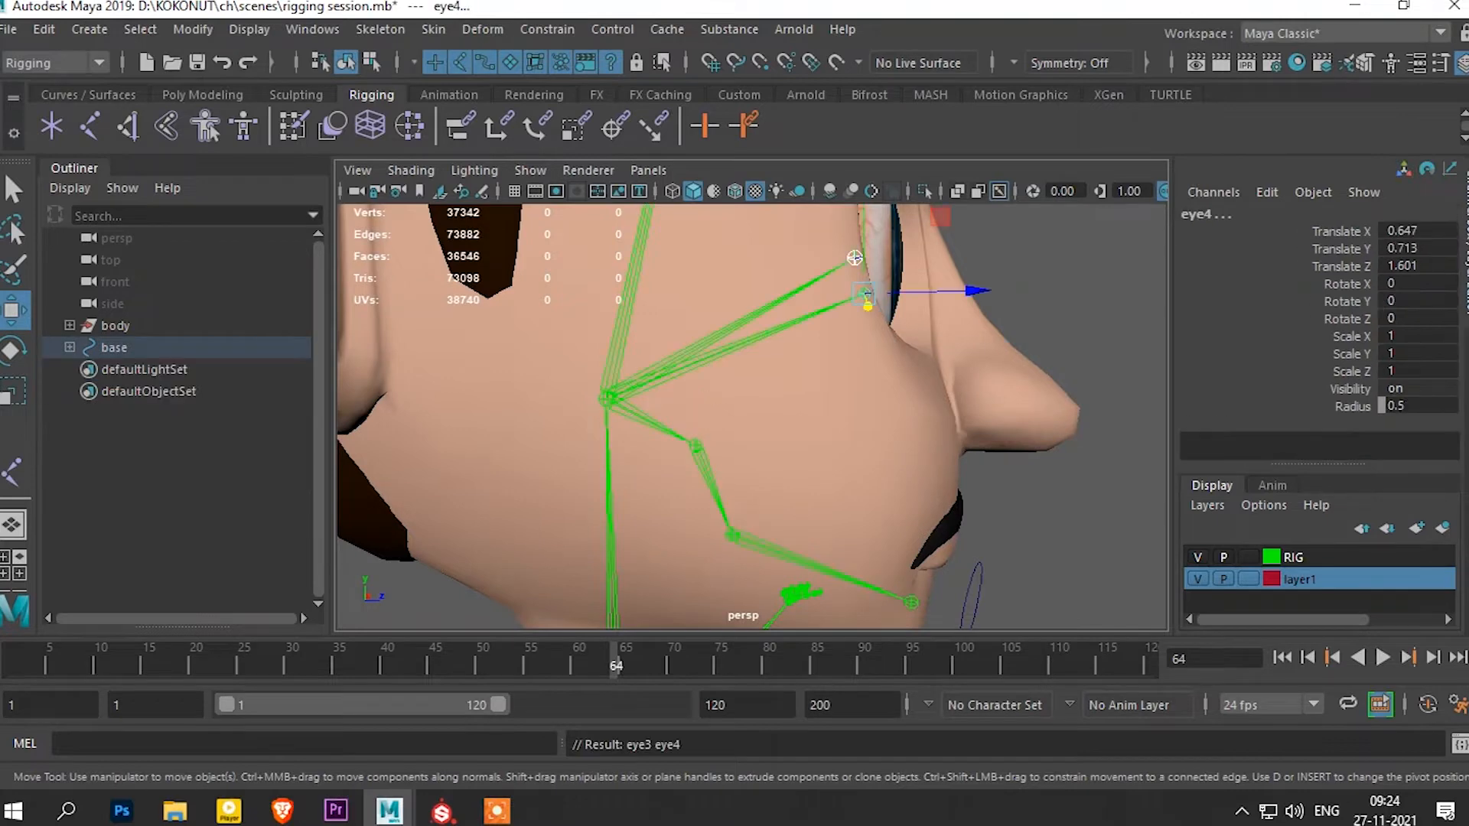
Inspect the parented eye joints and their bones from the side and front of the face
{"action": "scroll", "coordinate": [752, 417], "scroll_direction": "down", "scroll_amount": 3}
{"action": "key", "text": "super"}
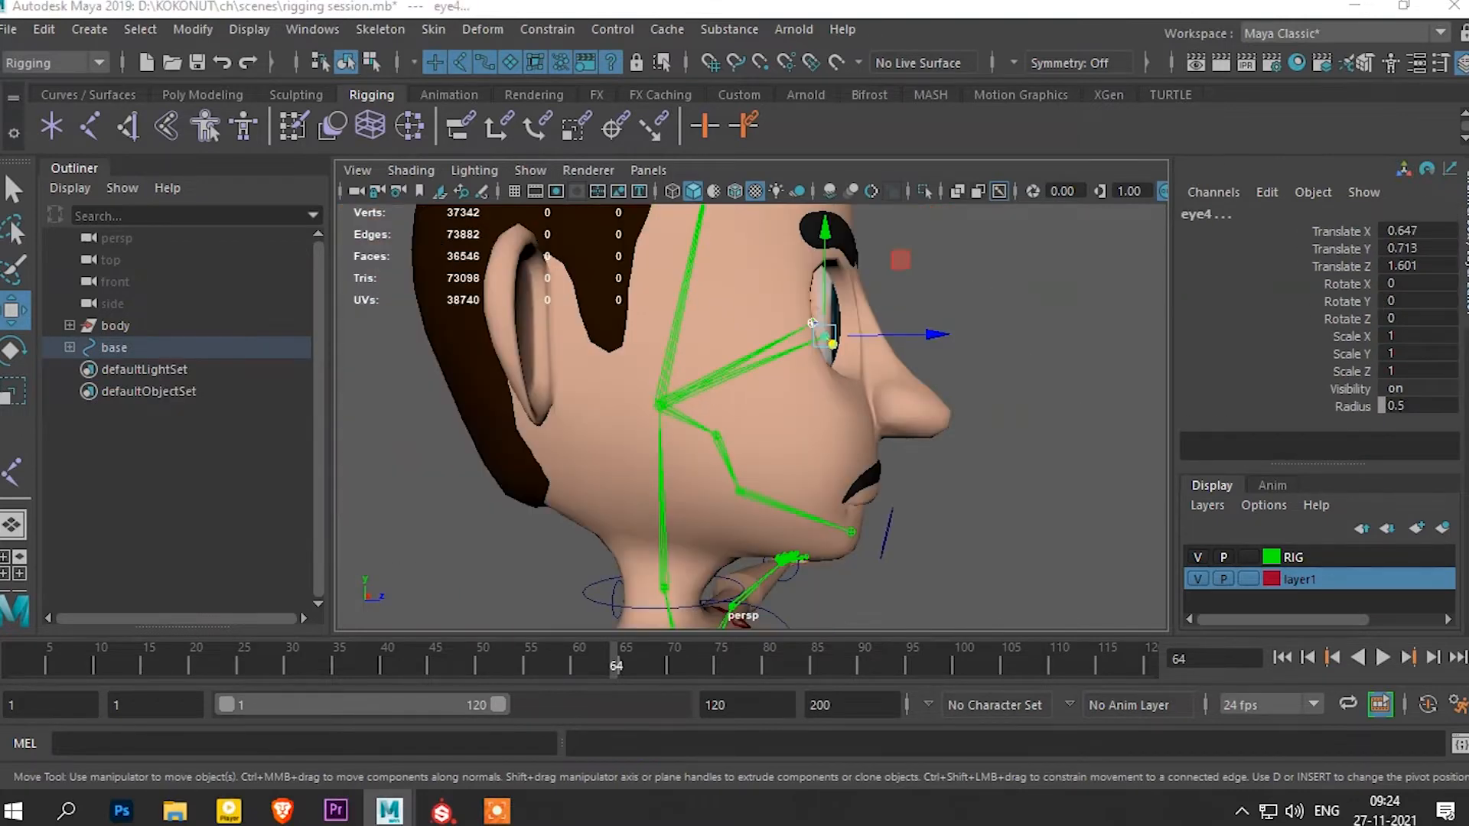
{"action": "key", "text": "super"}
{"action": "left_click_drag", "start_coordinate": [842, 398], "coordinate": [650, 429], "text": "alt"}
{"action": "middle_click_drag", "start_coordinate": [650, 428], "coordinate": [723, 407], "text": "alt"}
{"action": "scroll", "coordinate": [750, 417], "scroll_direction": "up", "scroll_amount": 2}
{"action": "left_click_drag", "start_coordinate": [493, 326], "coordinate": [650, 361], "text": "alt"}
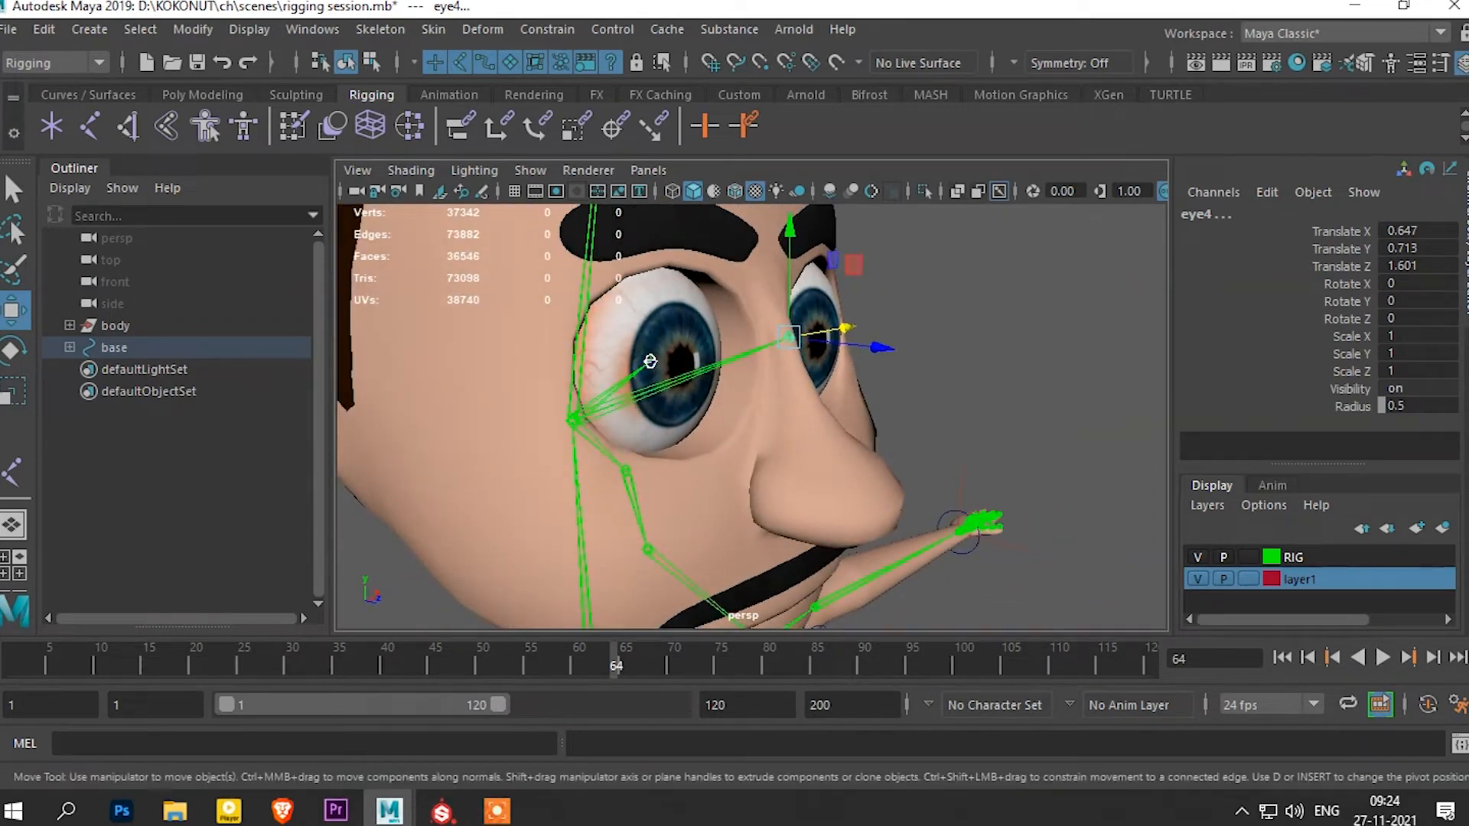
{"action": "left_click", "coordinate": [994, 359]}
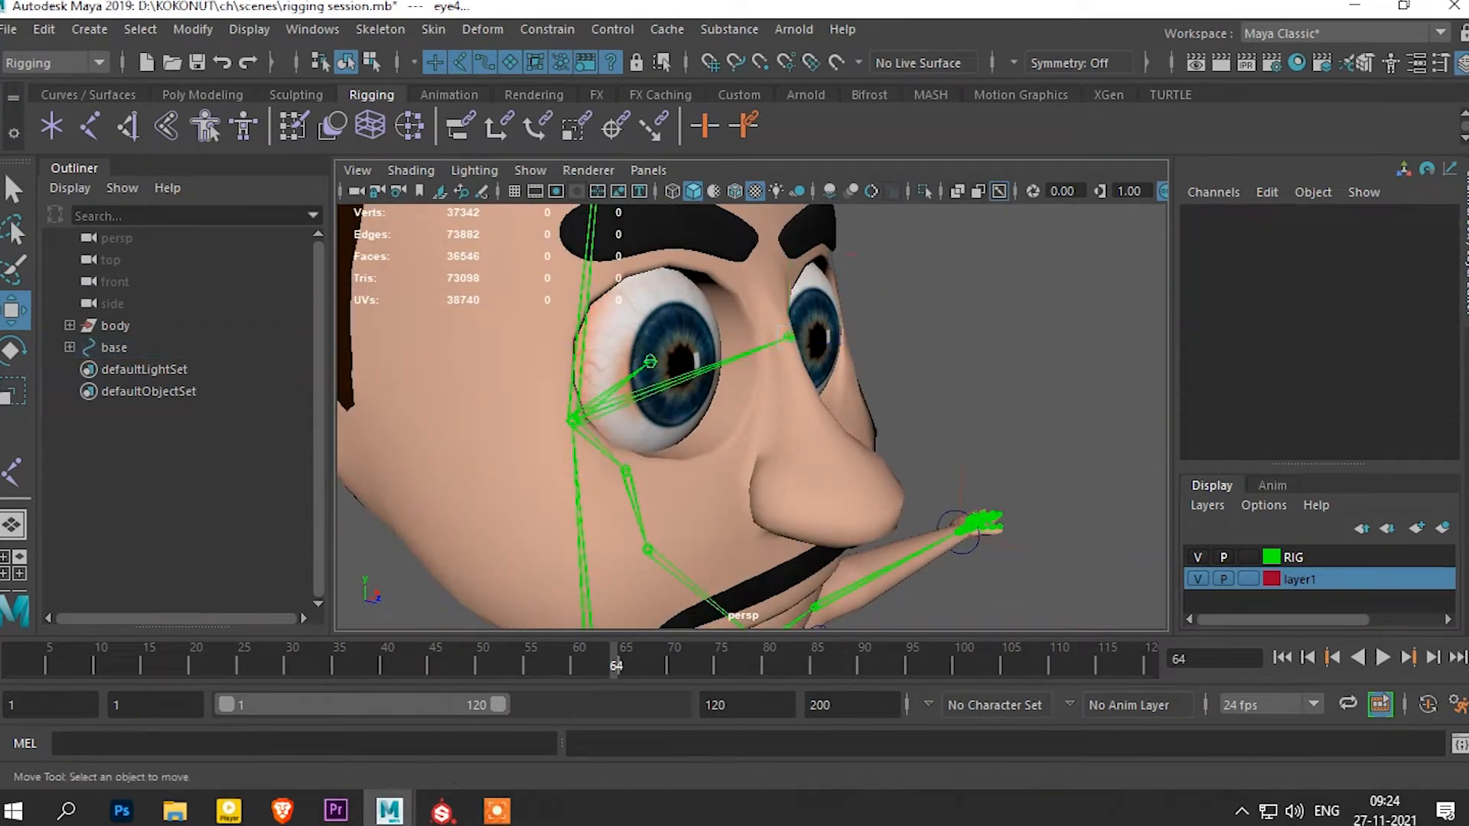
{"action": "scroll", "coordinate": [750, 417], "scroll_direction": "down", "scroll_amount": 3}
{"action": "left_click_drag", "start_coordinate": [903, 406], "coordinate": [746, 397], "text": "alt"}
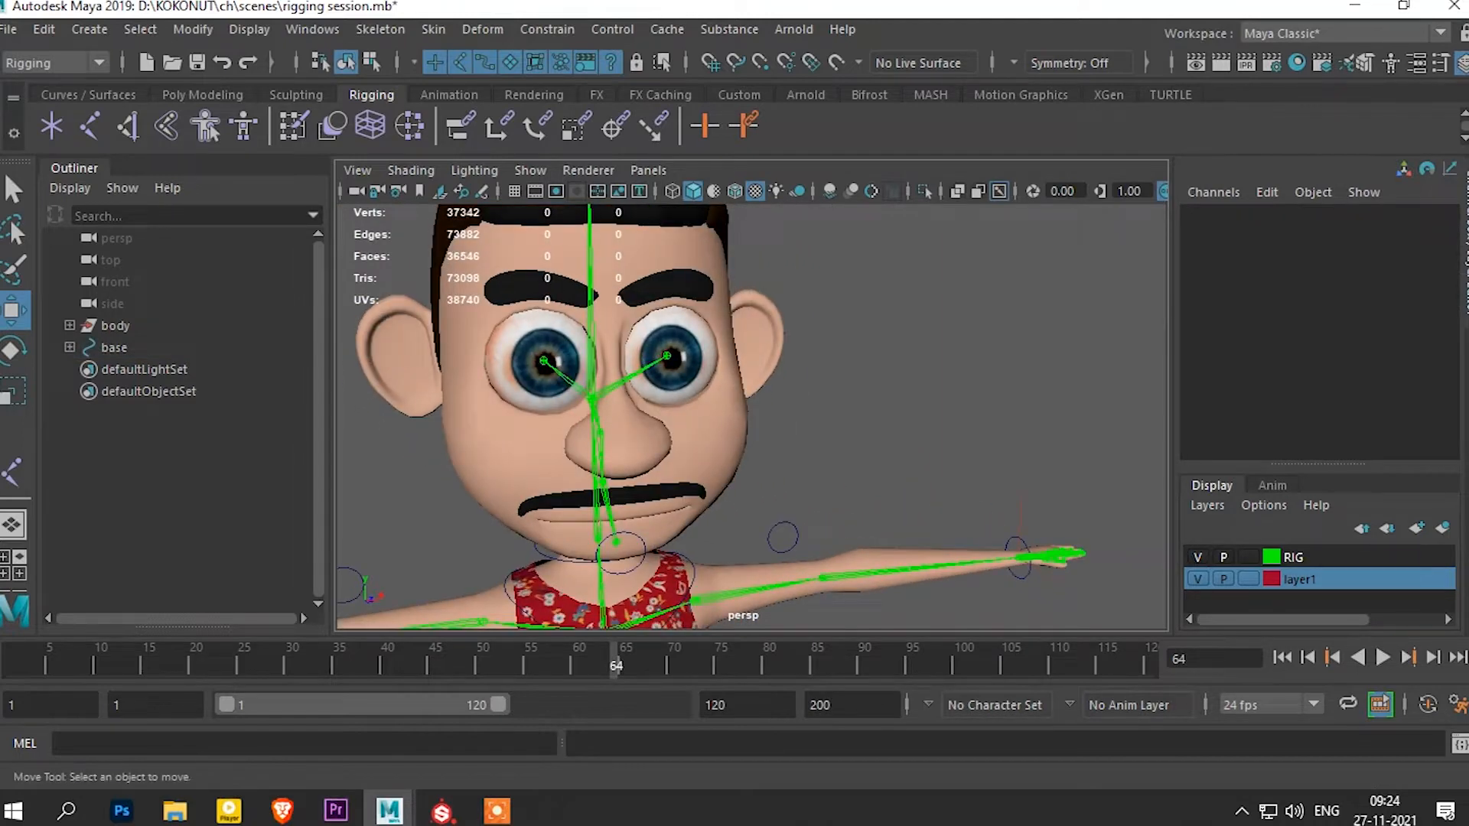
Create a NURBS circle and raise it from the ground to the character's face, at about Y 12.078
{"action": "left_click", "coordinate": [88, 94]}
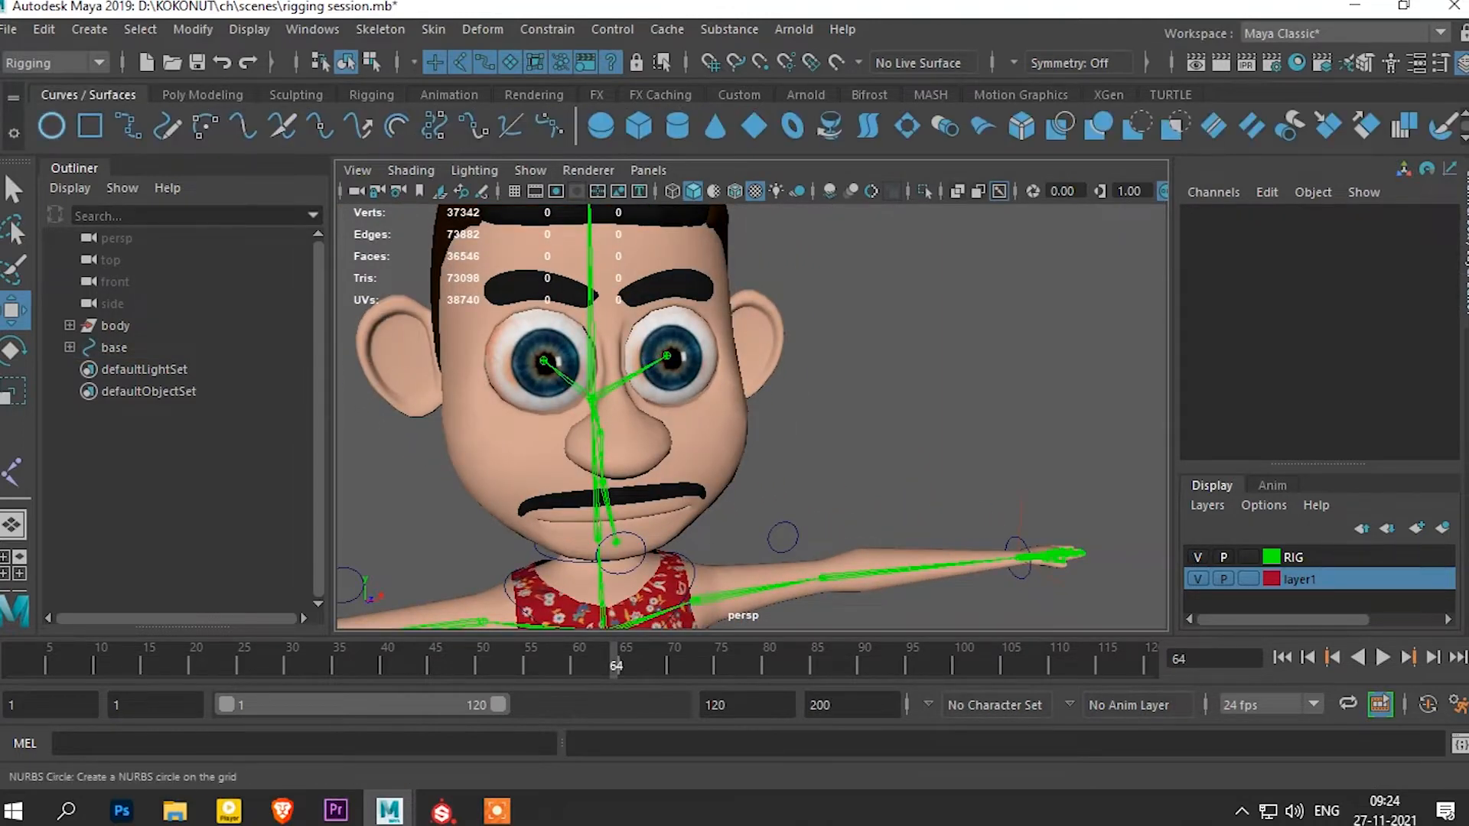
{"action": "left_click", "coordinate": [51, 126]}
{"action": "scroll", "coordinate": [752, 417], "scroll_direction": "down", "scroll_amount": 7}
{"action": "middle_click_drag", "start_coordinate": [752, 417], "coordinate": [749, 356], "text": "alt"}
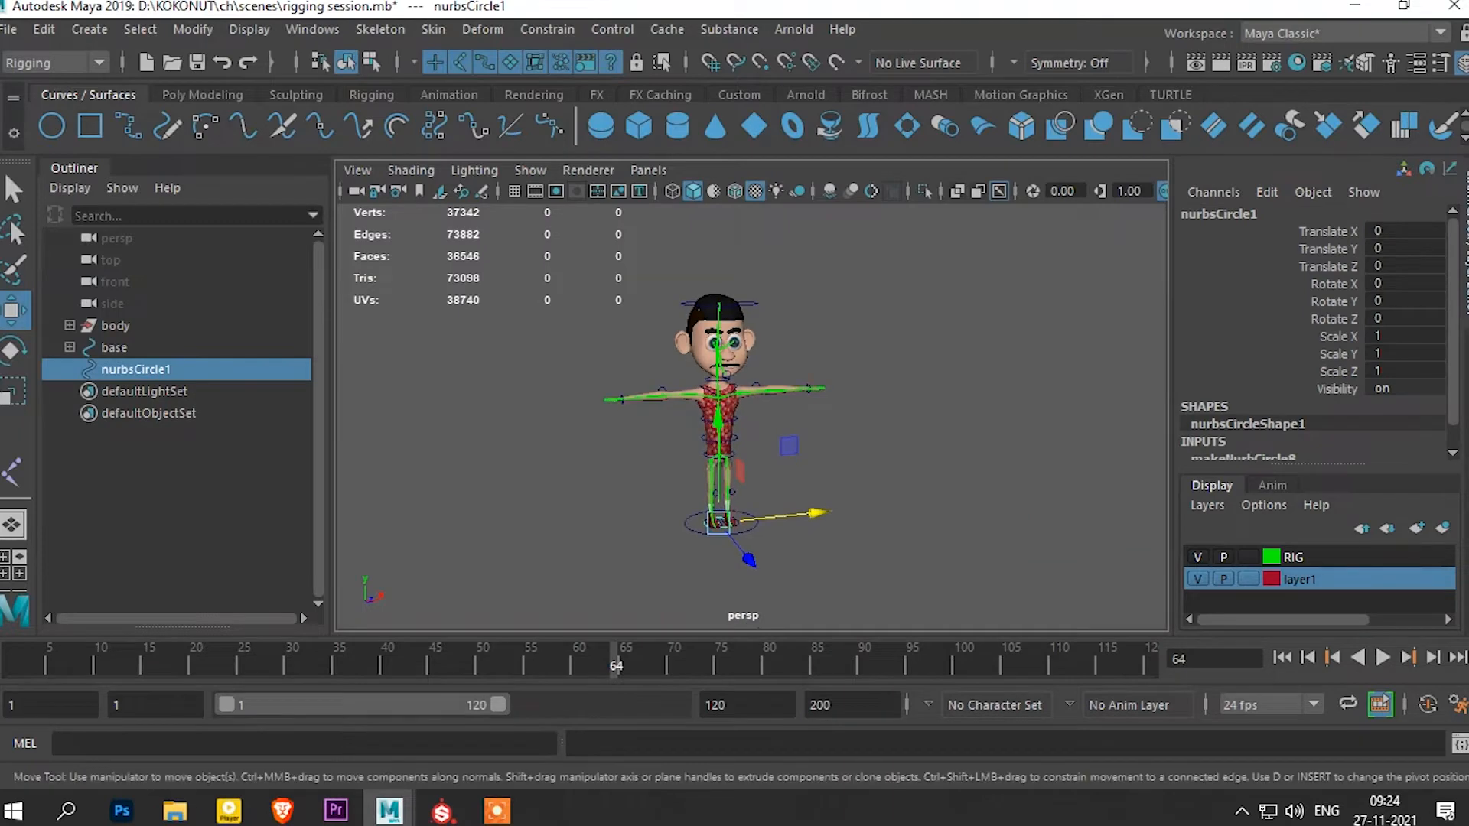
{"action": "left_click_drag", "start_coordinate": [718, 423], "coordinate": [716, 230]}
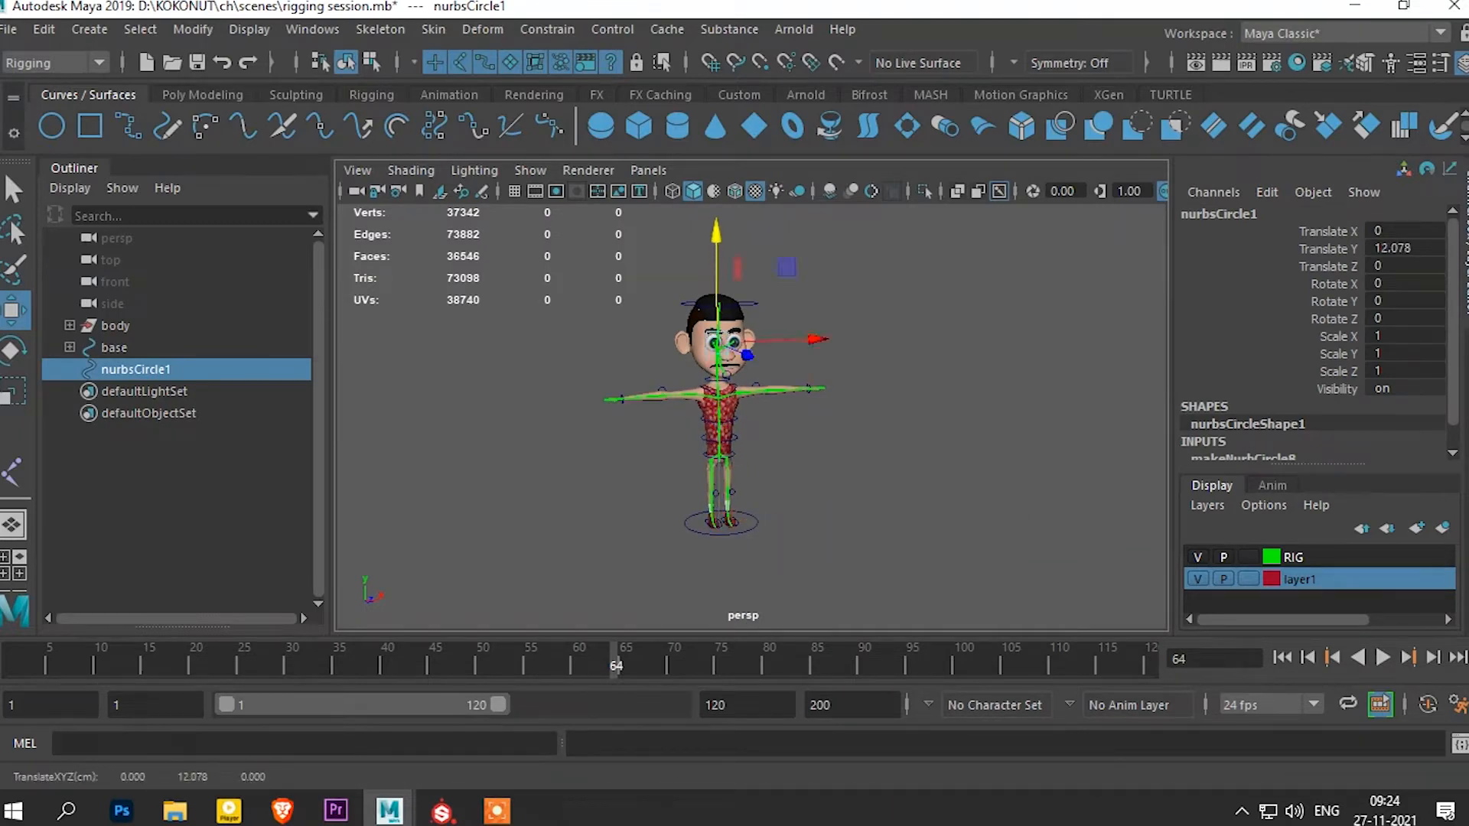
Move the circle forward to sit in front of the nose, at about Z 3.611
{"action": "scroll", "coordinate": [716, 382], "scroll_direction": "up", "scroll_amount": 7}
{"action": "left_click_drag", "start_coordinate": [716, 382], "coordinate": [918, 417], "text": "alt"}
{"action": "scroll", "coordinate": [752, 345], "scroll_direction": "up", "scroll_amount": 6}
{"action": "middle_click_drag", "start_coordinate": [752, 306], "coordinate": [688, 489], "text": "alt"}
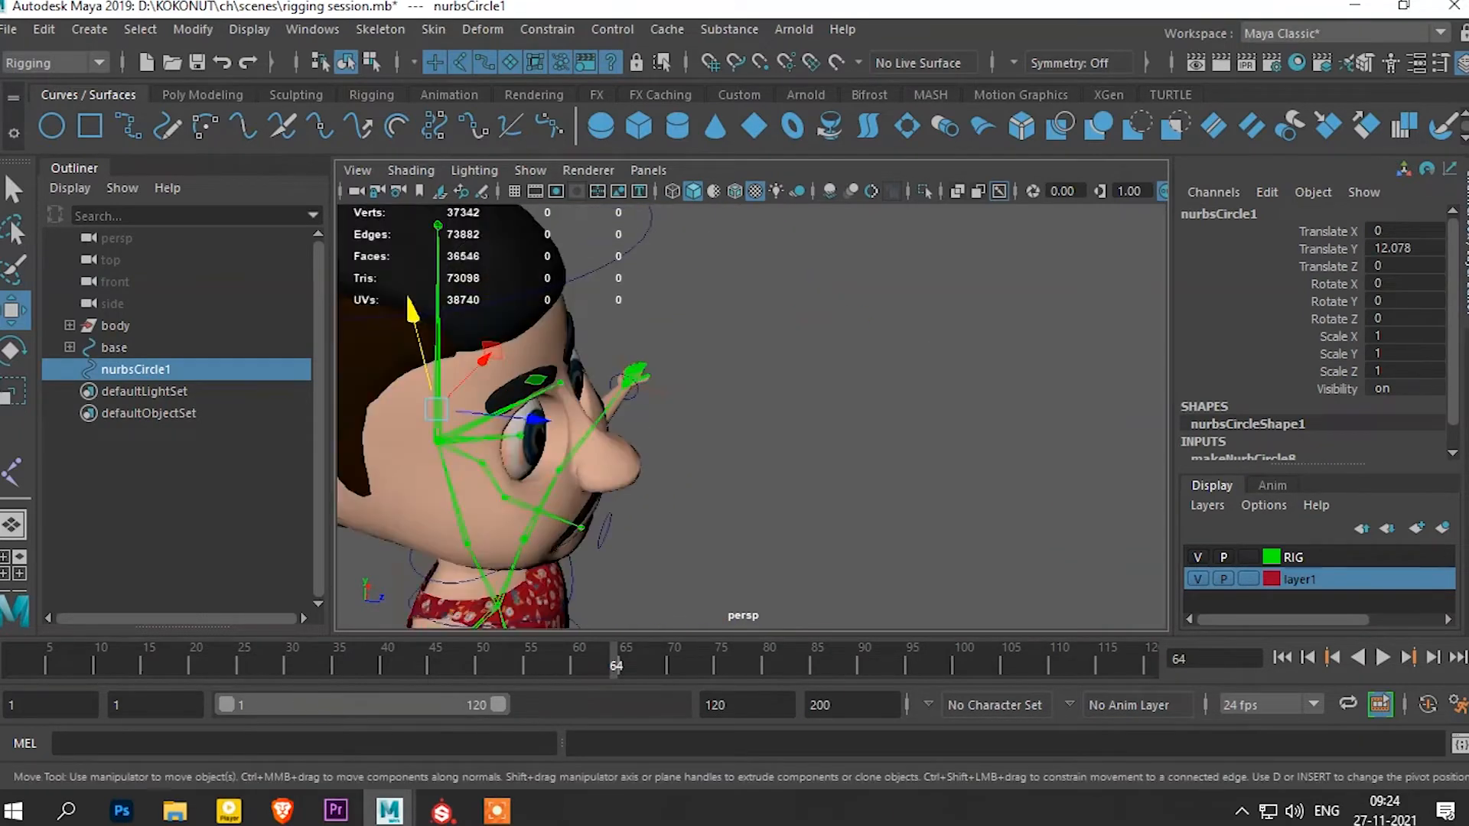
{"action": "left_click_drag", "start_coordinate": [688, 459], "coordinate": [735, 448], "text": "alt"}
{"action": "left_click_drag", "start_coordinate": [596, 396], "coordinate": [816, 420]}
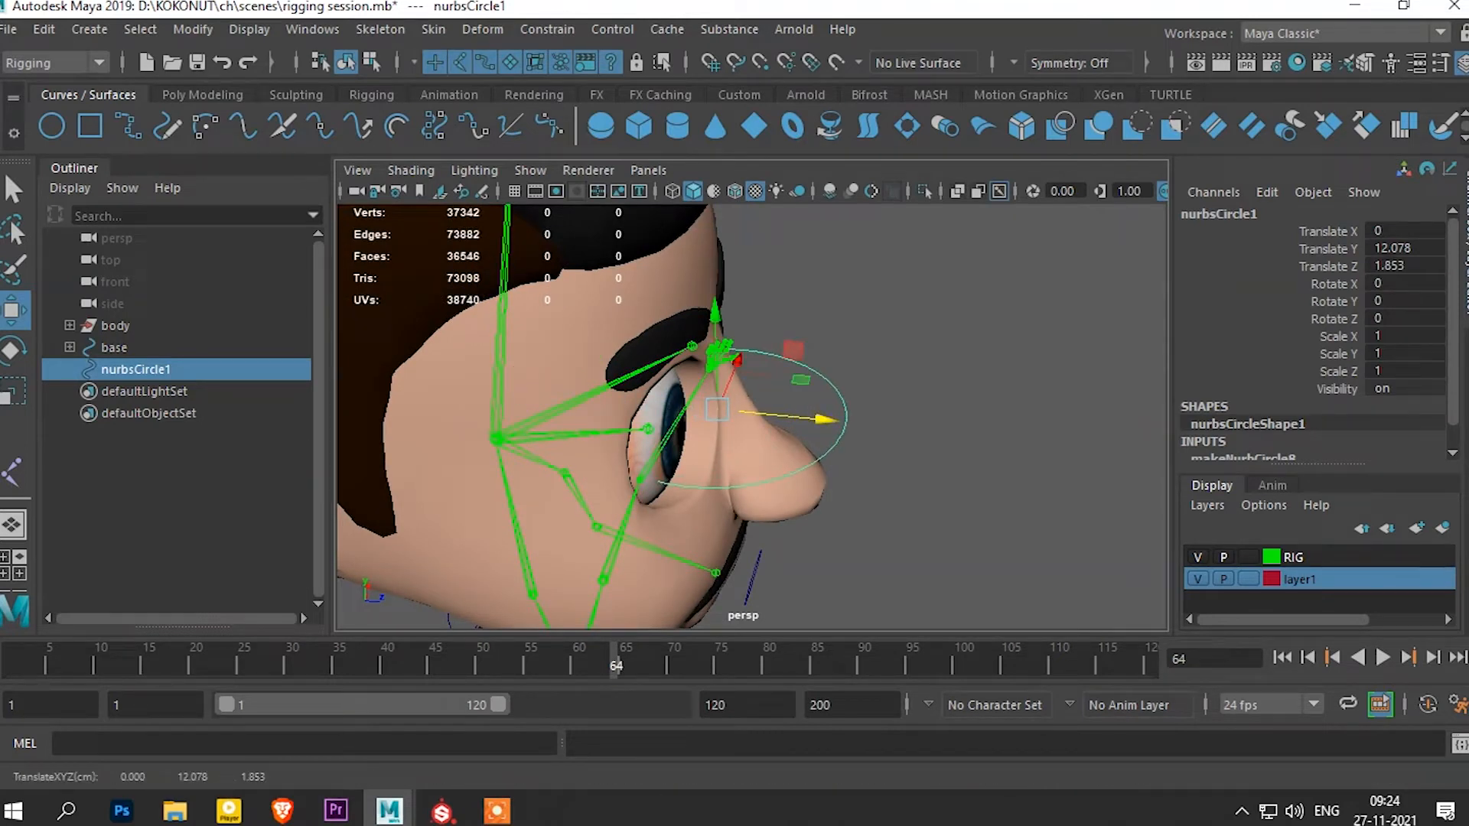
{"action": "left_click_drag", "start_coordinate": [818, 418], "coordinate": [1041, 394]}
Stand the circle upright facing the eyes by setting its X rotation to 90
{"action": "key", "text": "e"}
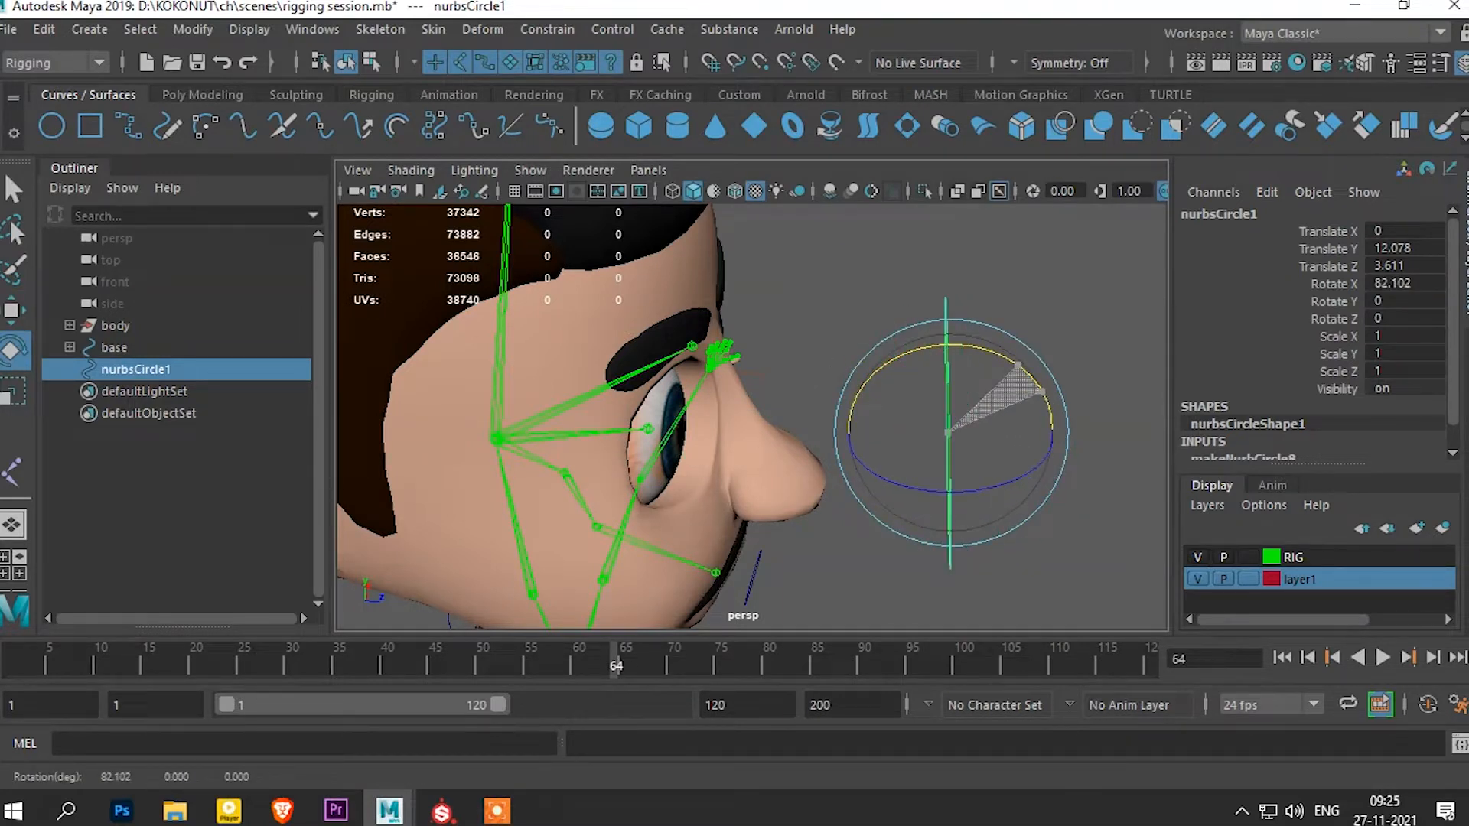
{"action": "left_click", "coordinate": [1405, 283]}
{"action": "type", "text": "90"}
{"action": "key", "text": "Return"}
Duplicate the upright circle and move the copy back toward the face, to about Z 2.108
{"action": "key", "text": "w"}
{"action": "left_click_drag", "start_coordinate": [856, 440], "coordinate": [884, 423], "text": "alt"}
{"action": "left_click_drag", "start_coordinate": [1088, 360], "coordinate": [889, 351], "text": "shift"}
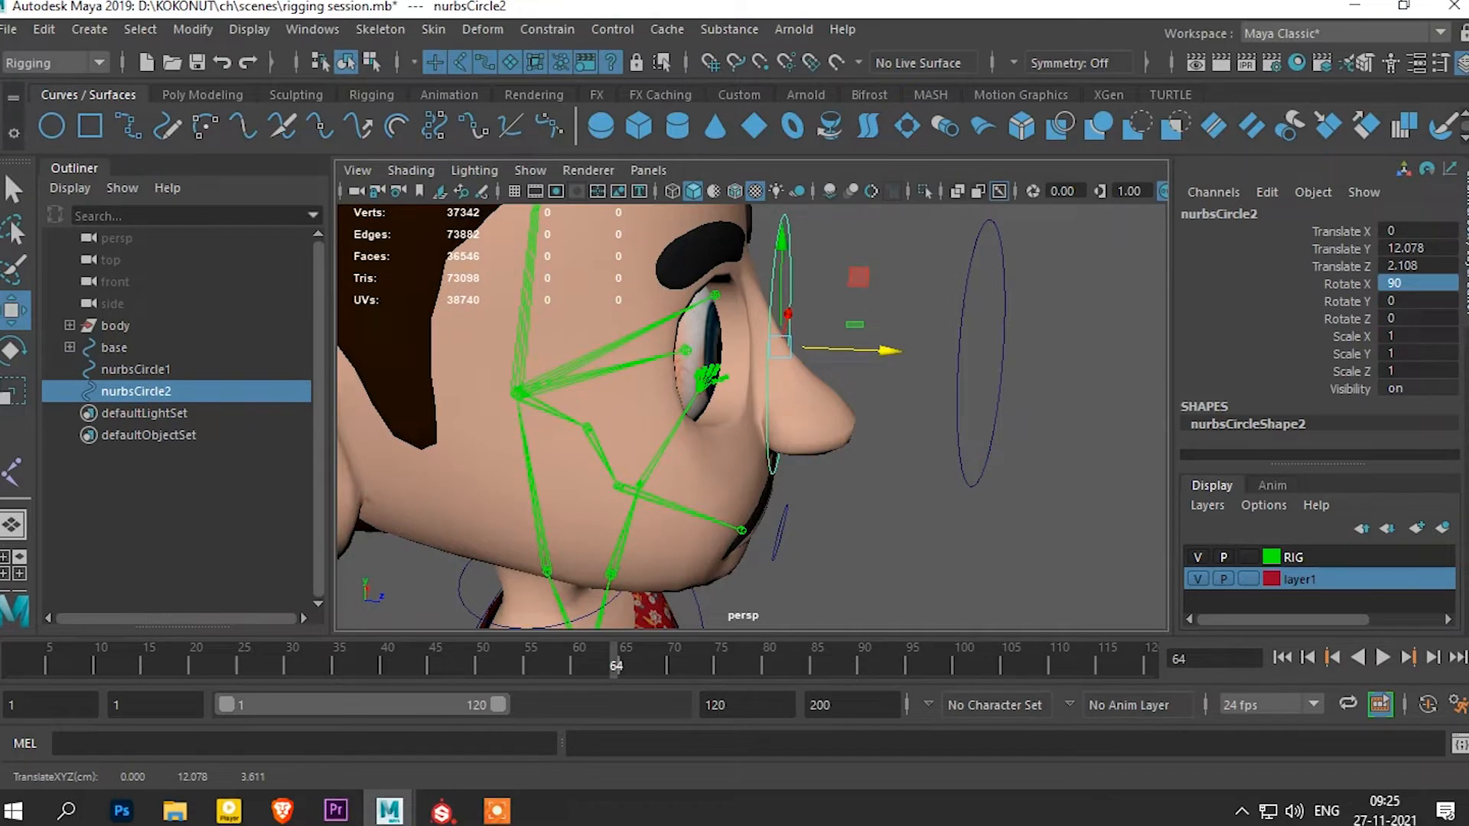
With the character's layer hidden, snap the duplicate circle to the right eye joint and scale it to about 0.639
{"action": "left_click", "coordinate": [1198, 579]}
{"action": "left_click_drag", "start_coordinate": [857, 421], "coordinate": [765, 457], "text": "alt"}
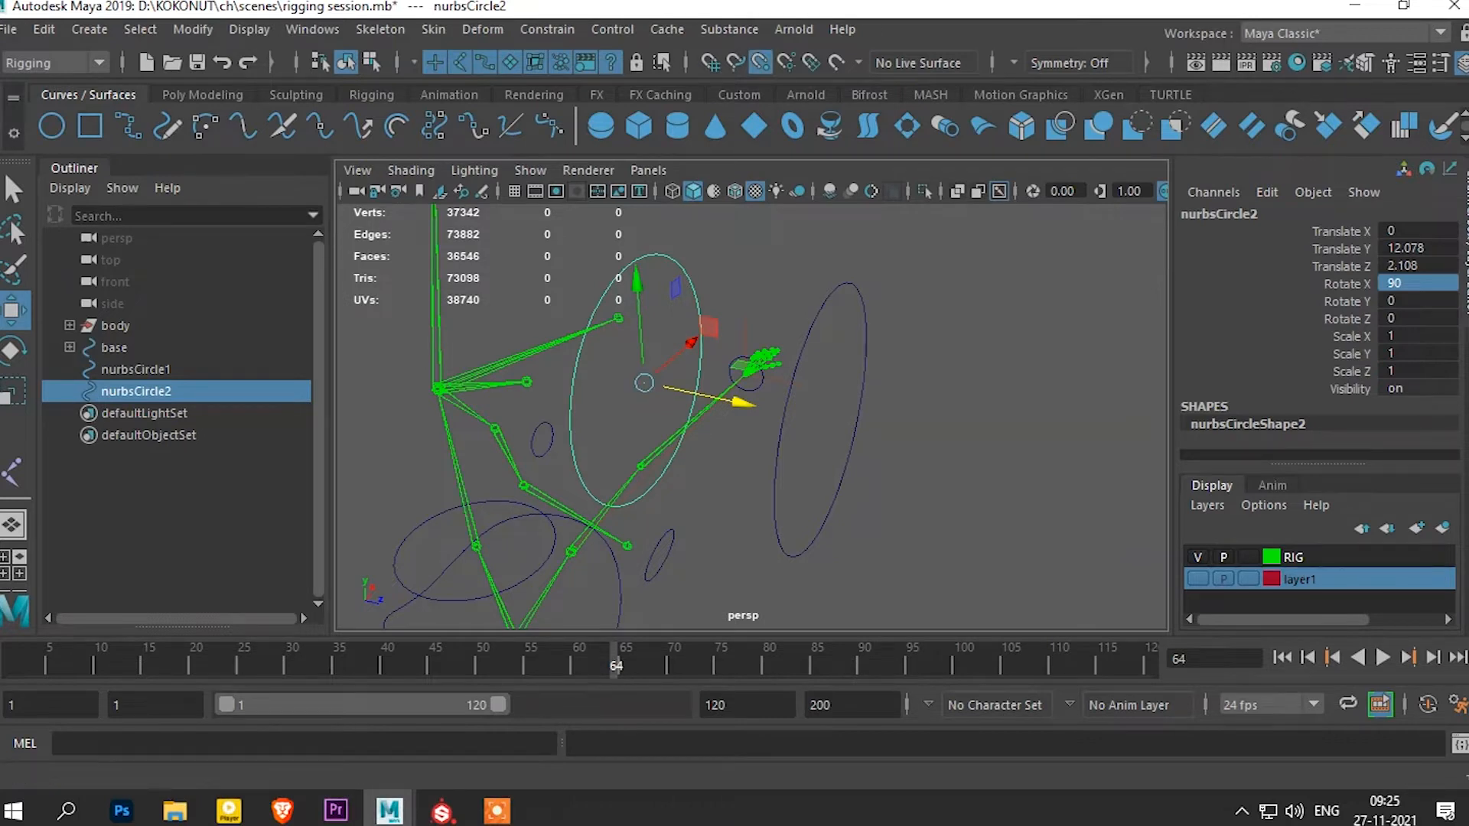
{"action": "left_click_drag", "start_coordinate": [644, 383], "coordinate": [474, 382]}
{"action": "key", "text": "r"}
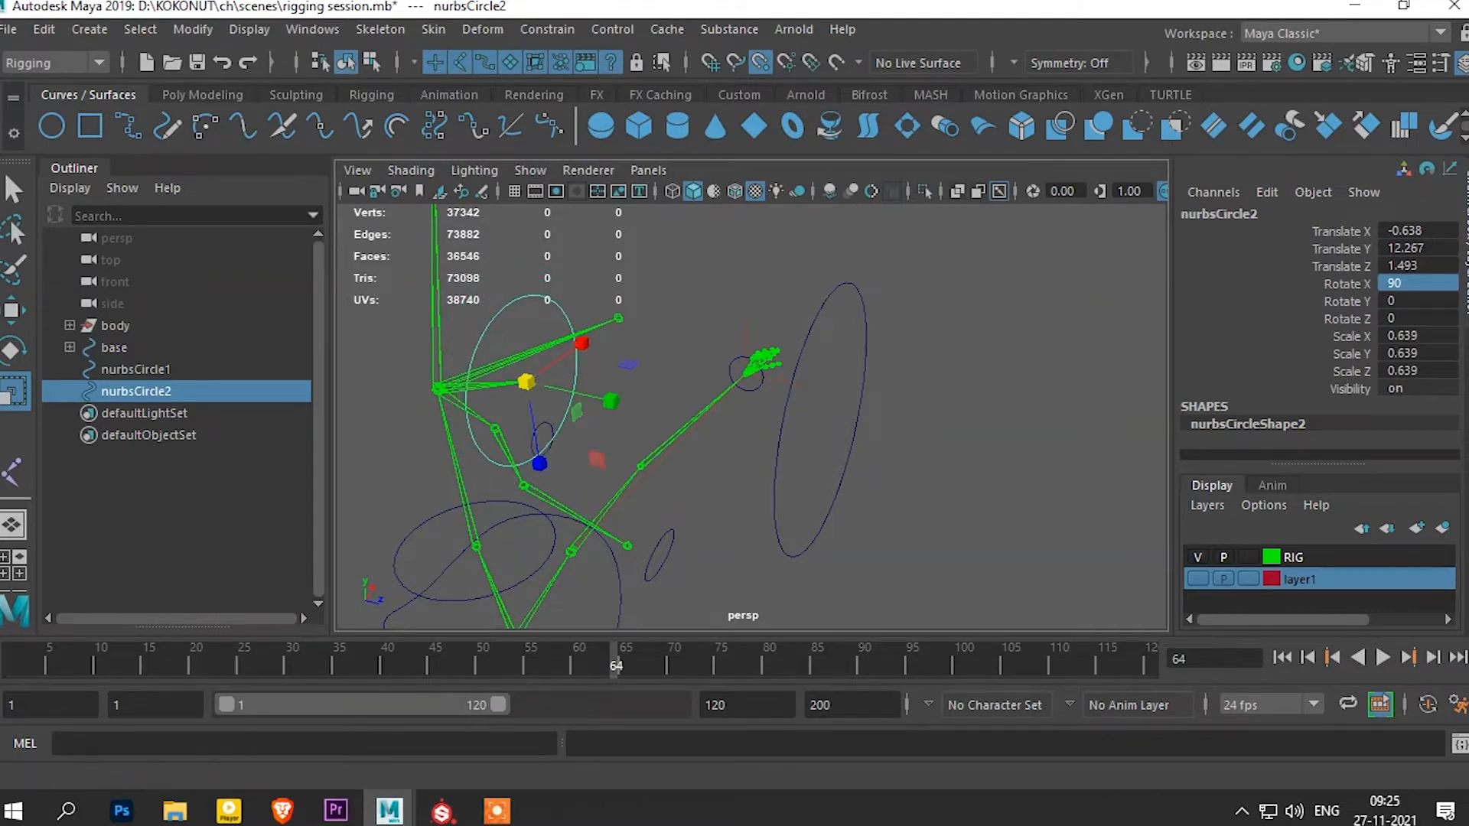
{"action": "key", "text": "w"}
{"action": "left_click_drag", "start_coordinate": [616, 402], "coordinate": [880, 460]}
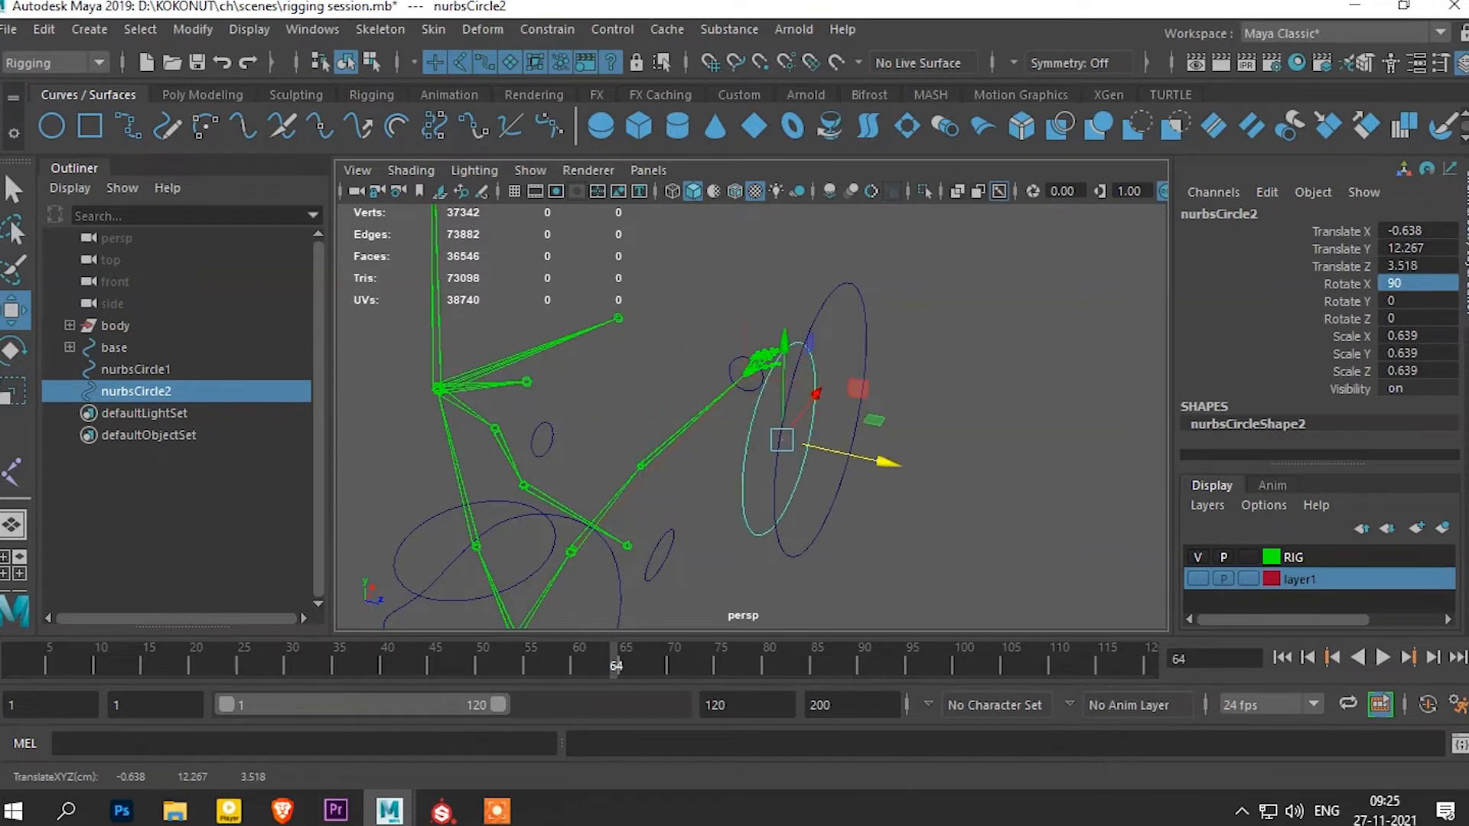
{"action": "key", "text": "ctrl+z"}
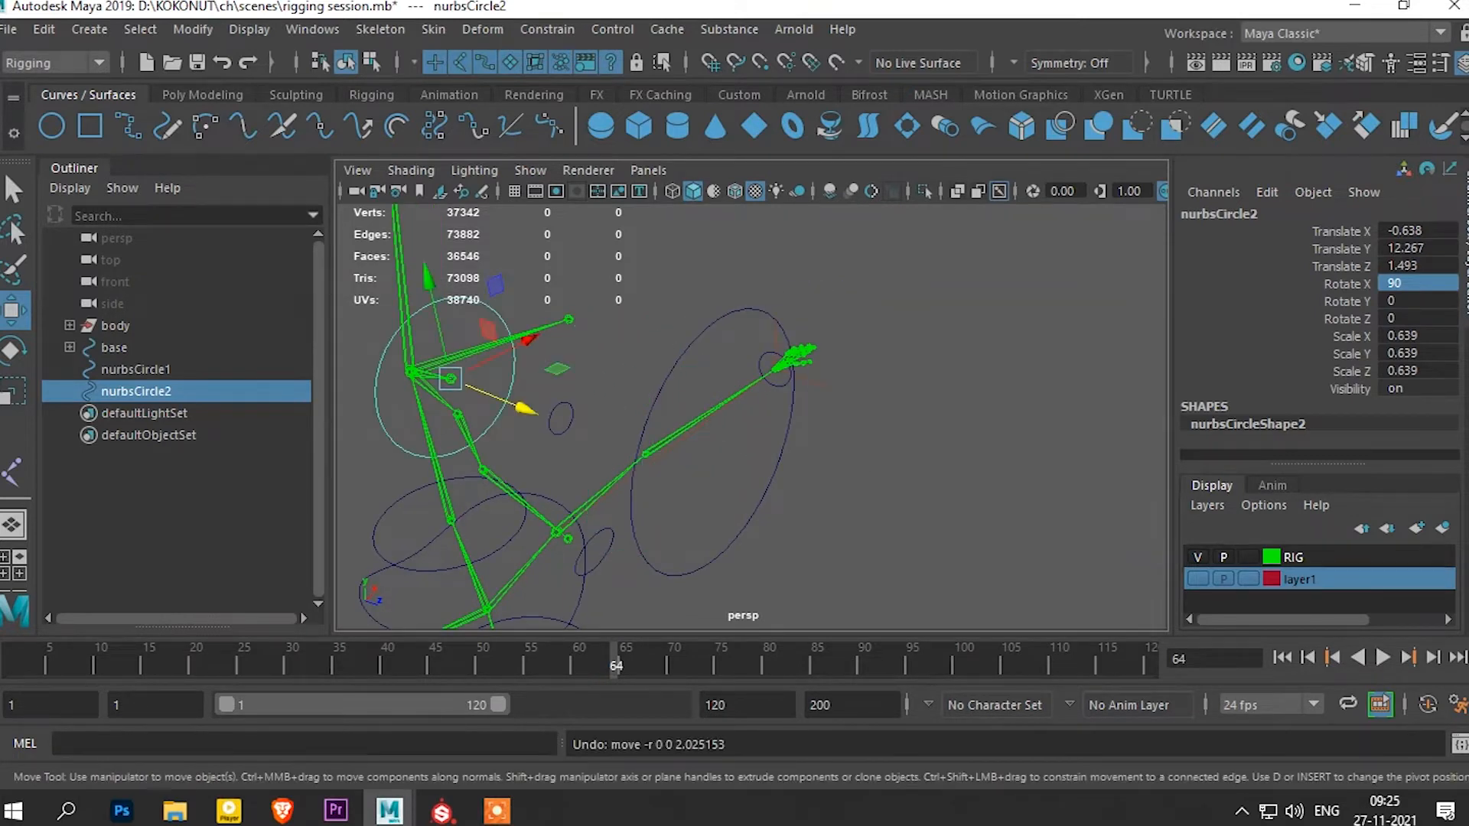
{"action": "key", "text": "ctrl+z"}
{"action": "key", "text": "ctrl+z"}
{"action": "key", "text": "ctrl+z"}
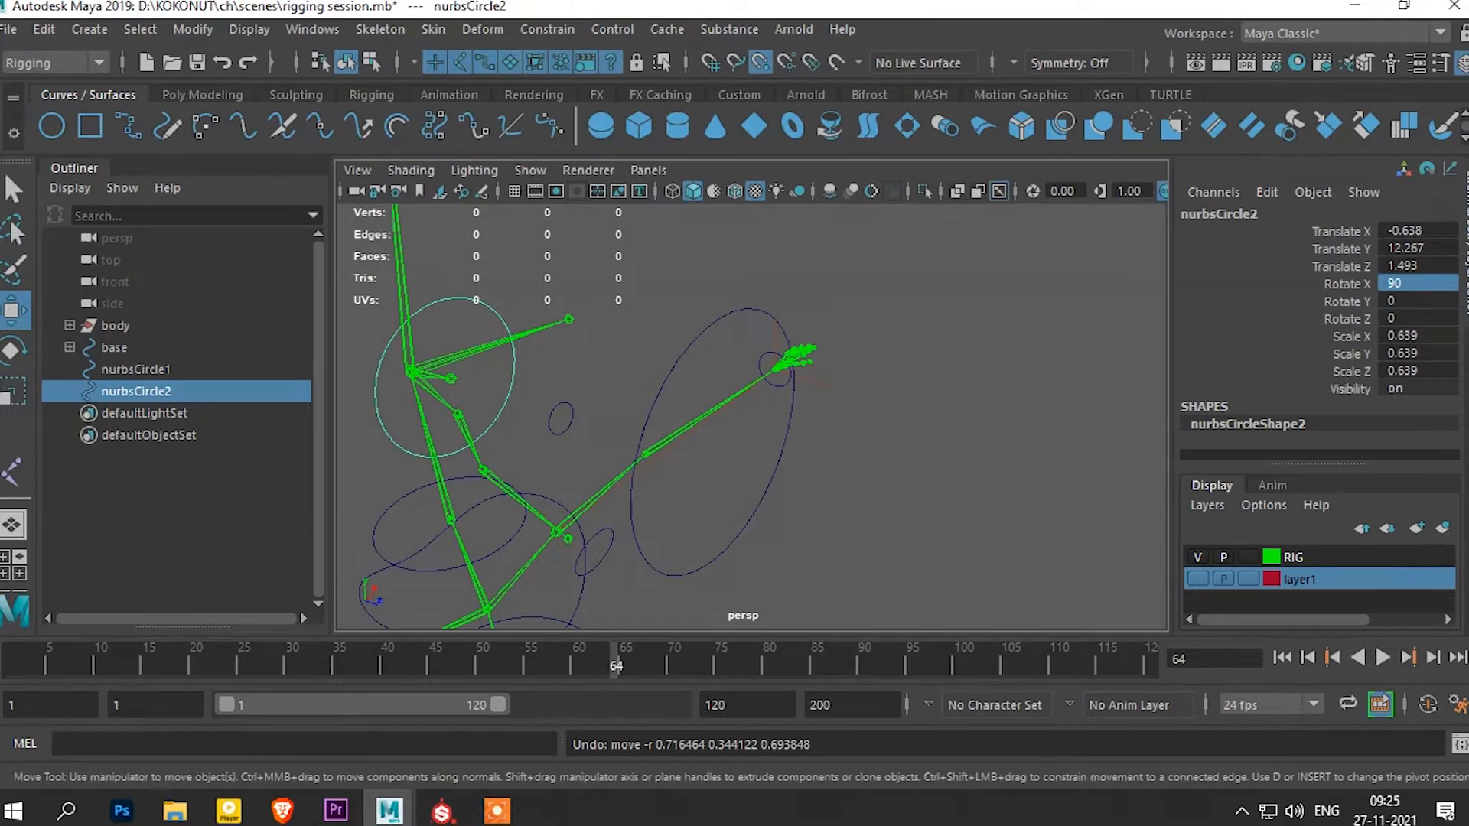
Duplicate the small circle onto the left eye joint, then move both small circles forward together to about Z 3.687
{"action": "key", "text": "w"}
{"action": "left_click_drag", "start_coordinate": [528, 339], "coordinate": [568, 320], "text": "shift"}
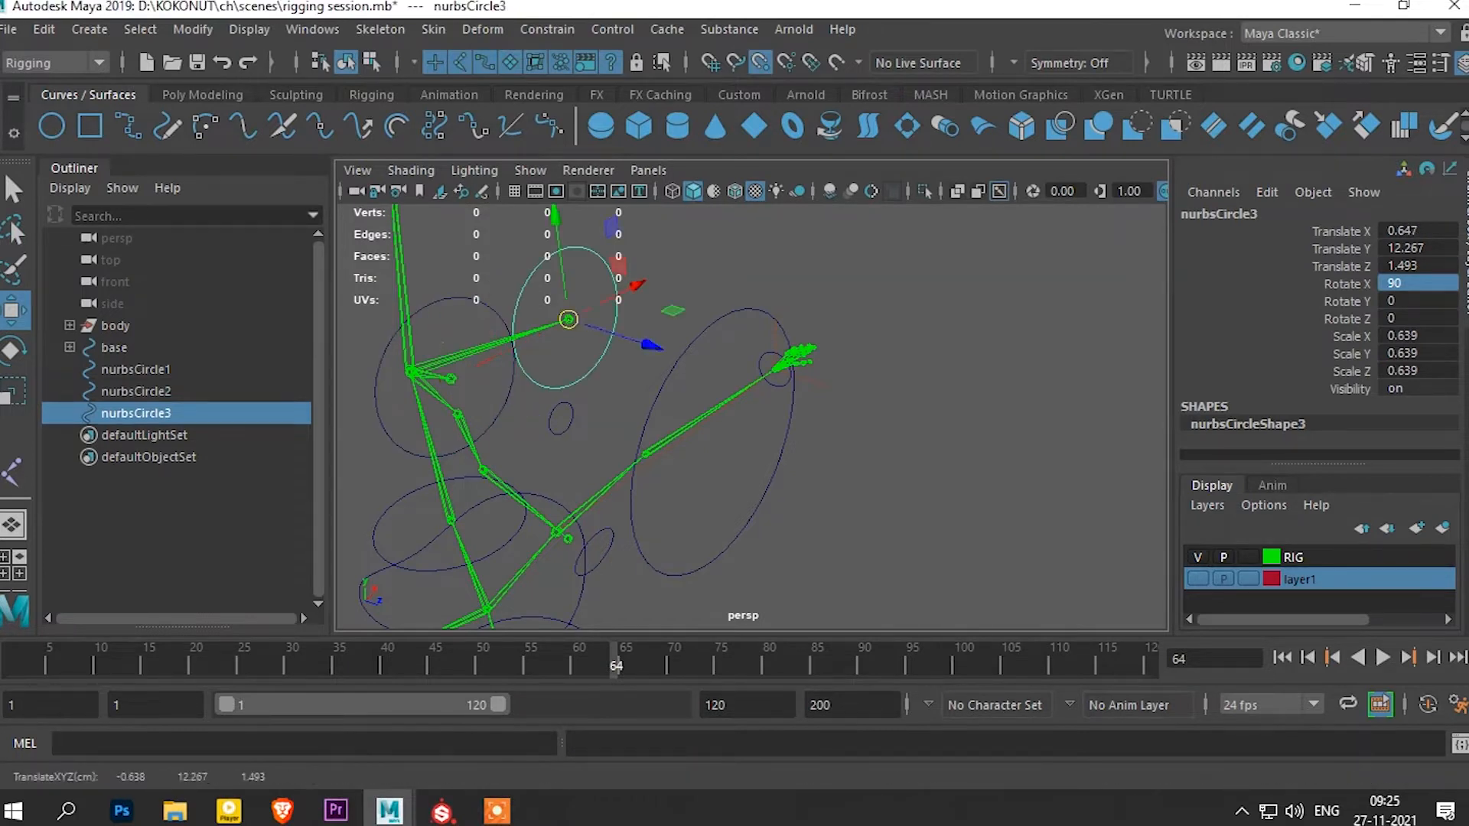
{"action": "left_click", "coordinate": [513, 360], "text": "shift"}
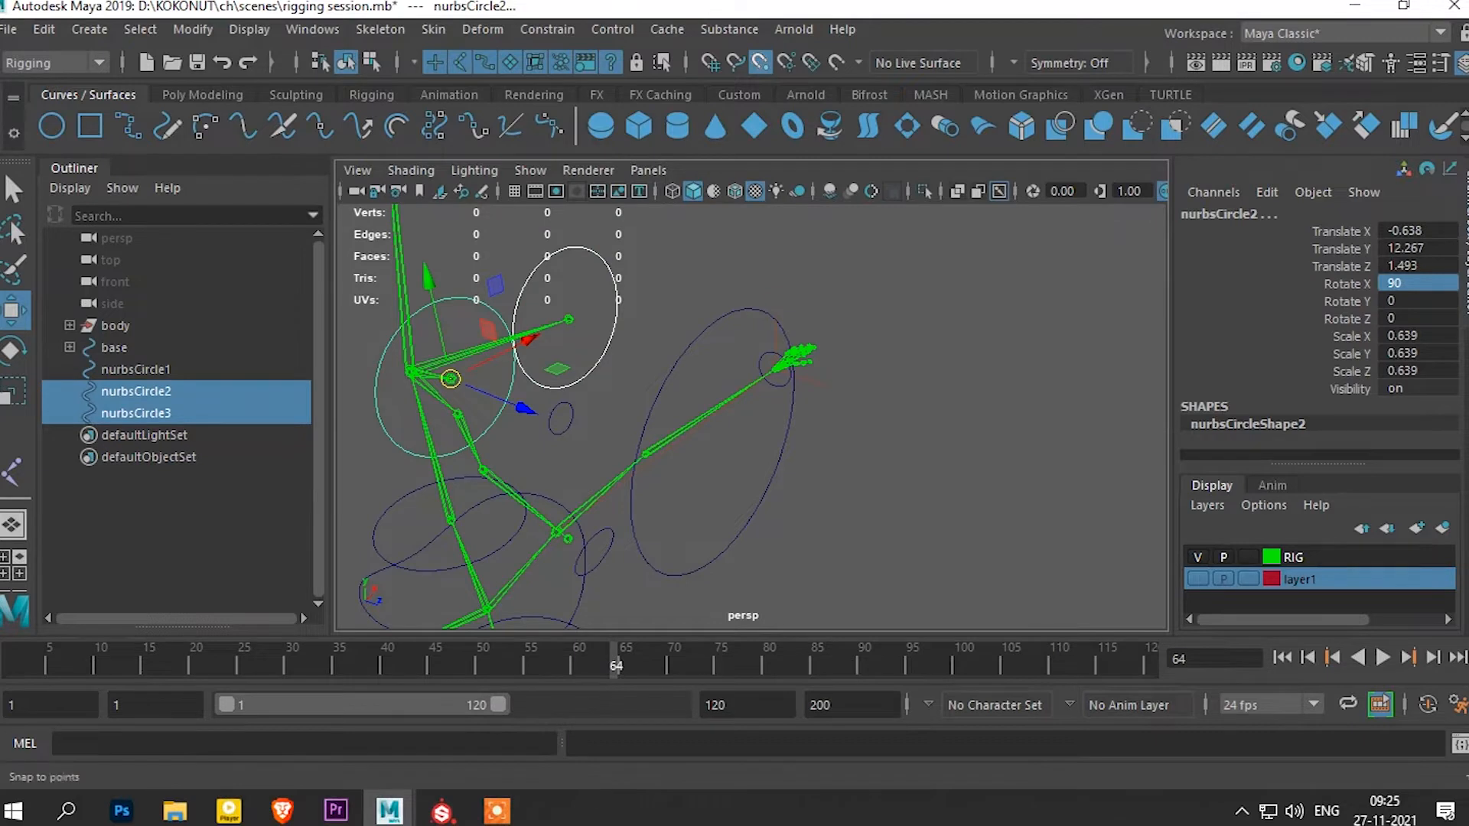
{"action": "left_click", "coordinate": [761, 62]}
{"action": "left_click_drag", "start_coordinate": [525, 409], "coordinate": [765, 507]}
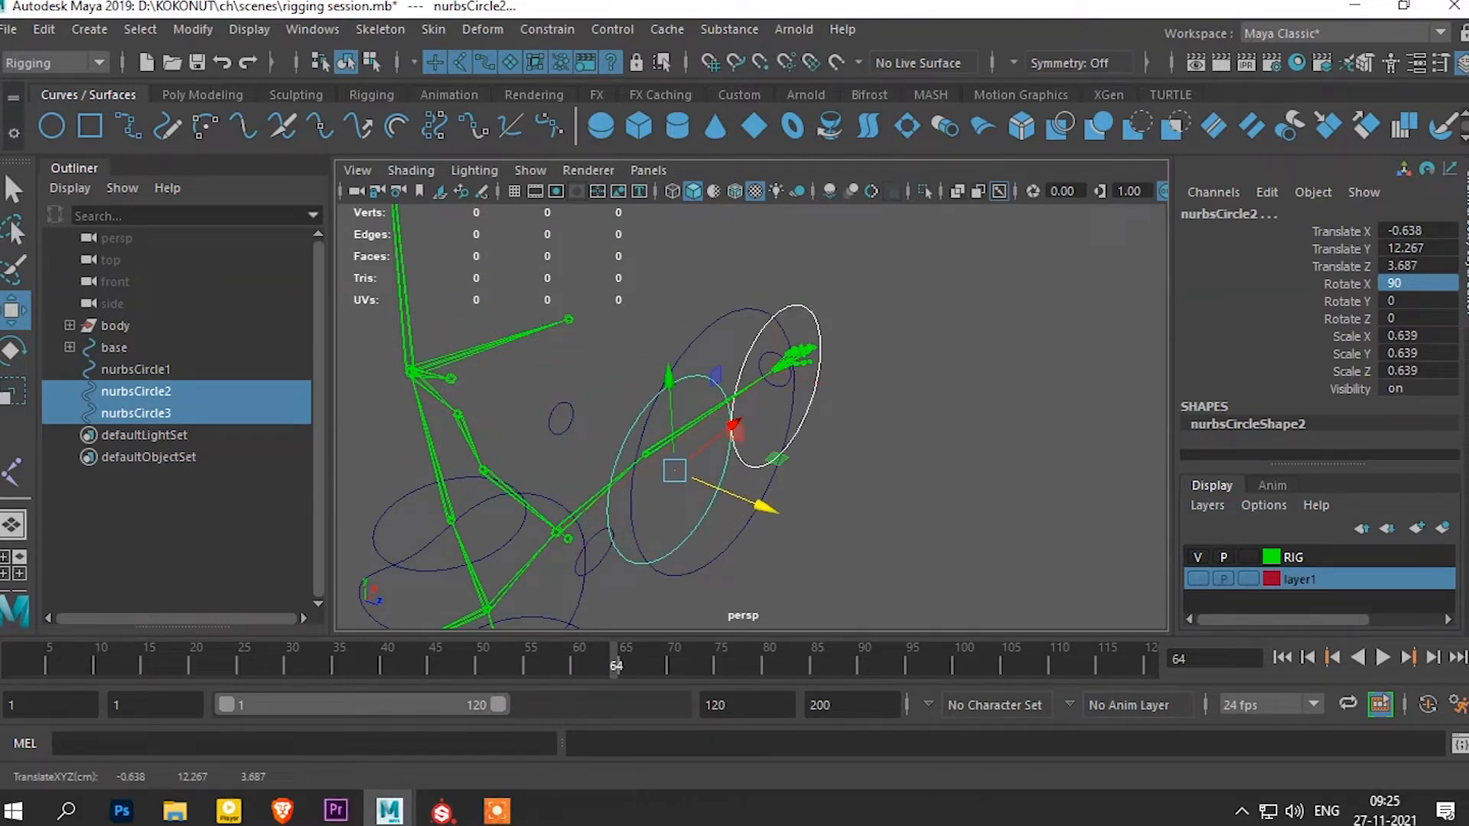
Show the character's layer again and scale both small eye circles down to about 0.491
{"action": "left_click", "coordinate": [1198, 579]}
{"action": "left_click_drag", "start_coordinate": [972, 451], "coordinate": [765, 439], "text": "alt"}
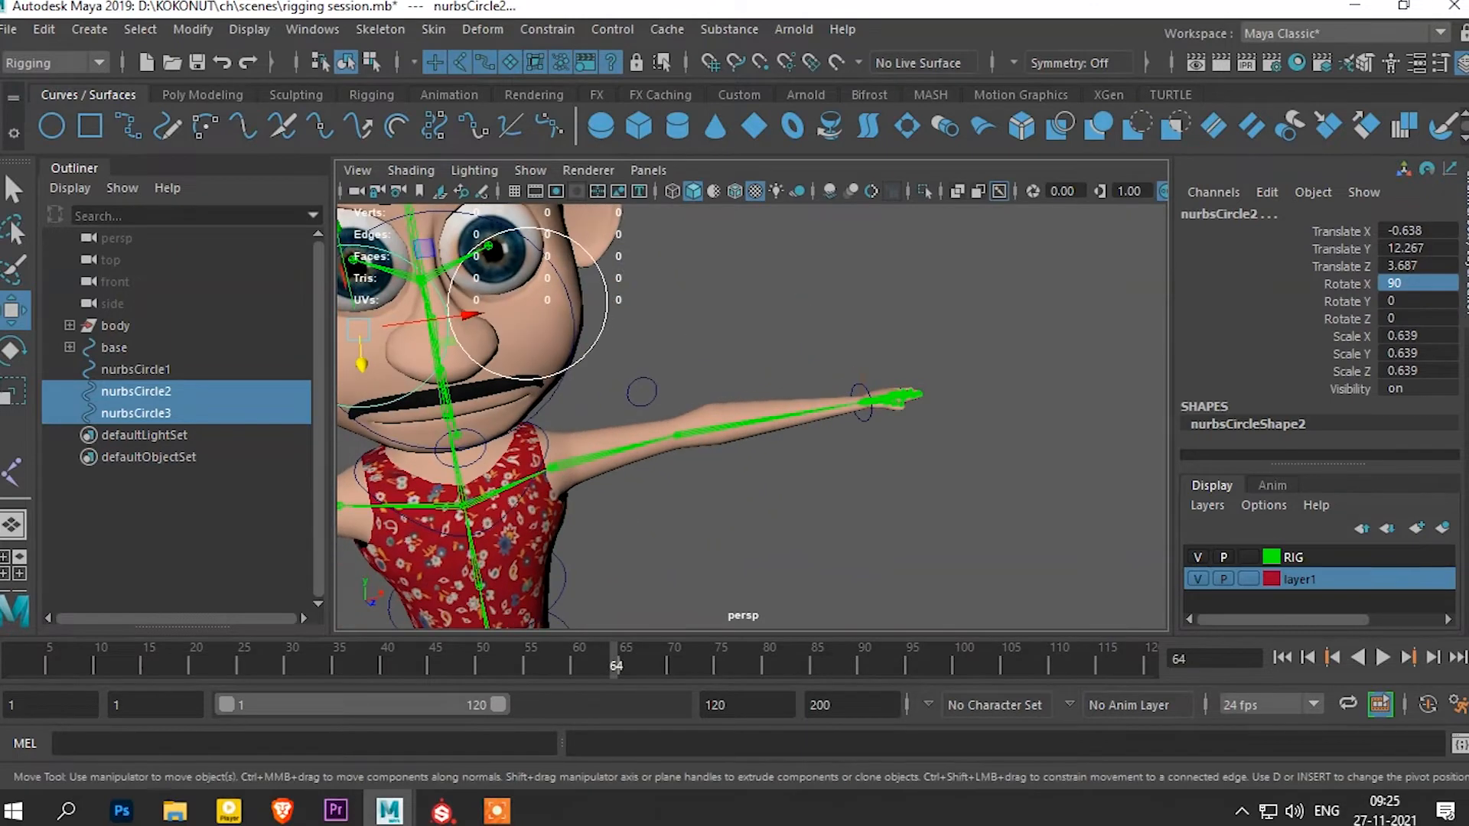
{"action": "middle_click_drag", "start_coordinate": [734, 428], "coordinate": [876, 448], "text": "alt"}
{"action": "scroll", "coordinate": [425, 370], "scroll_direction": "up", "scroll_amount": 5}
{"action": "key", "text": "r"}
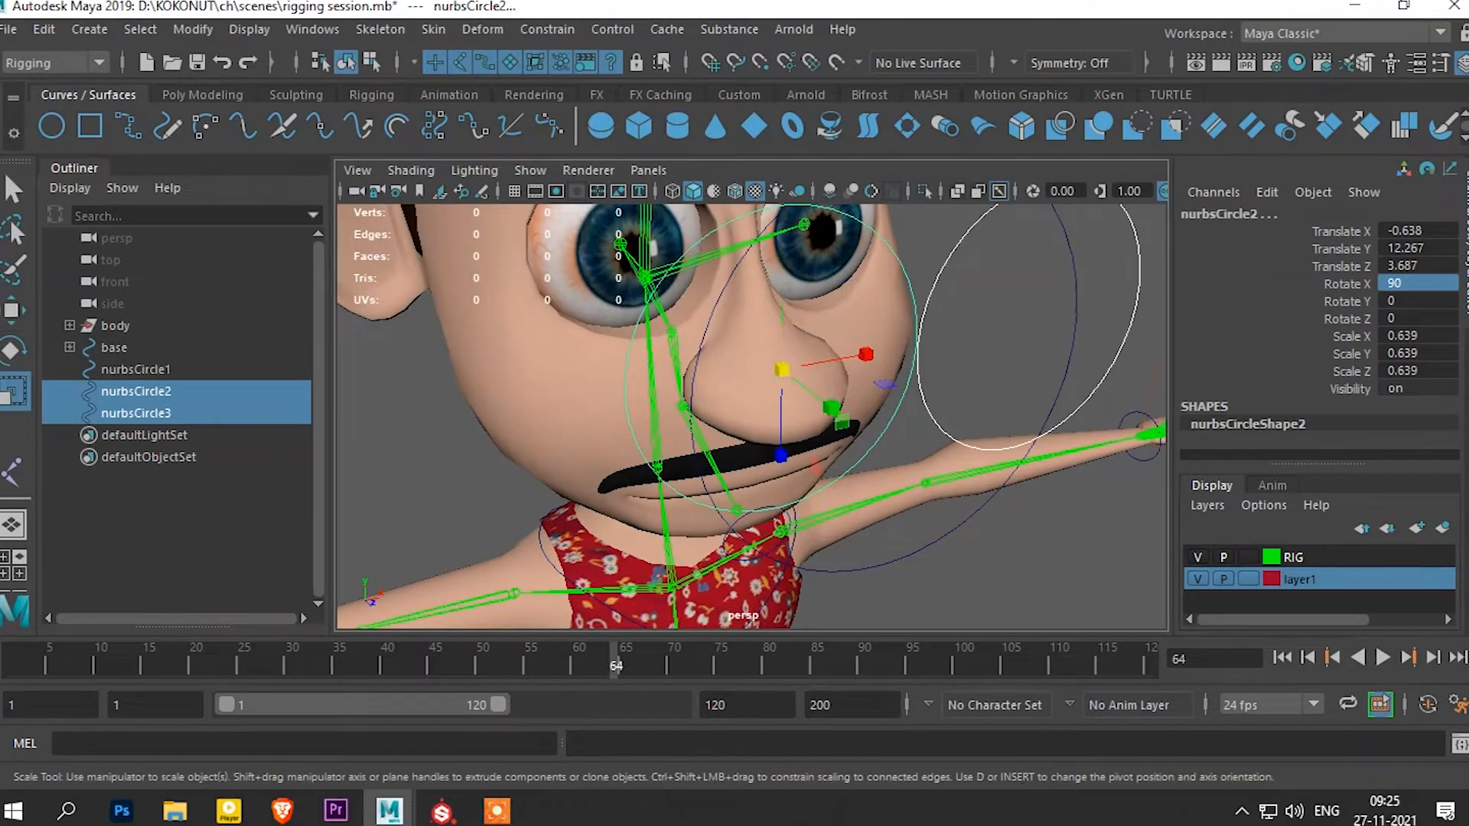
{"action": "left_click_drag", "start_coordinate": [782, 370], "coordinate": [745, 370]}
Display the large circle's control vertices and scale its upper three vertices to flatten the top of the curve
{"action": "left_click", "coordinate": [1064, 376]}
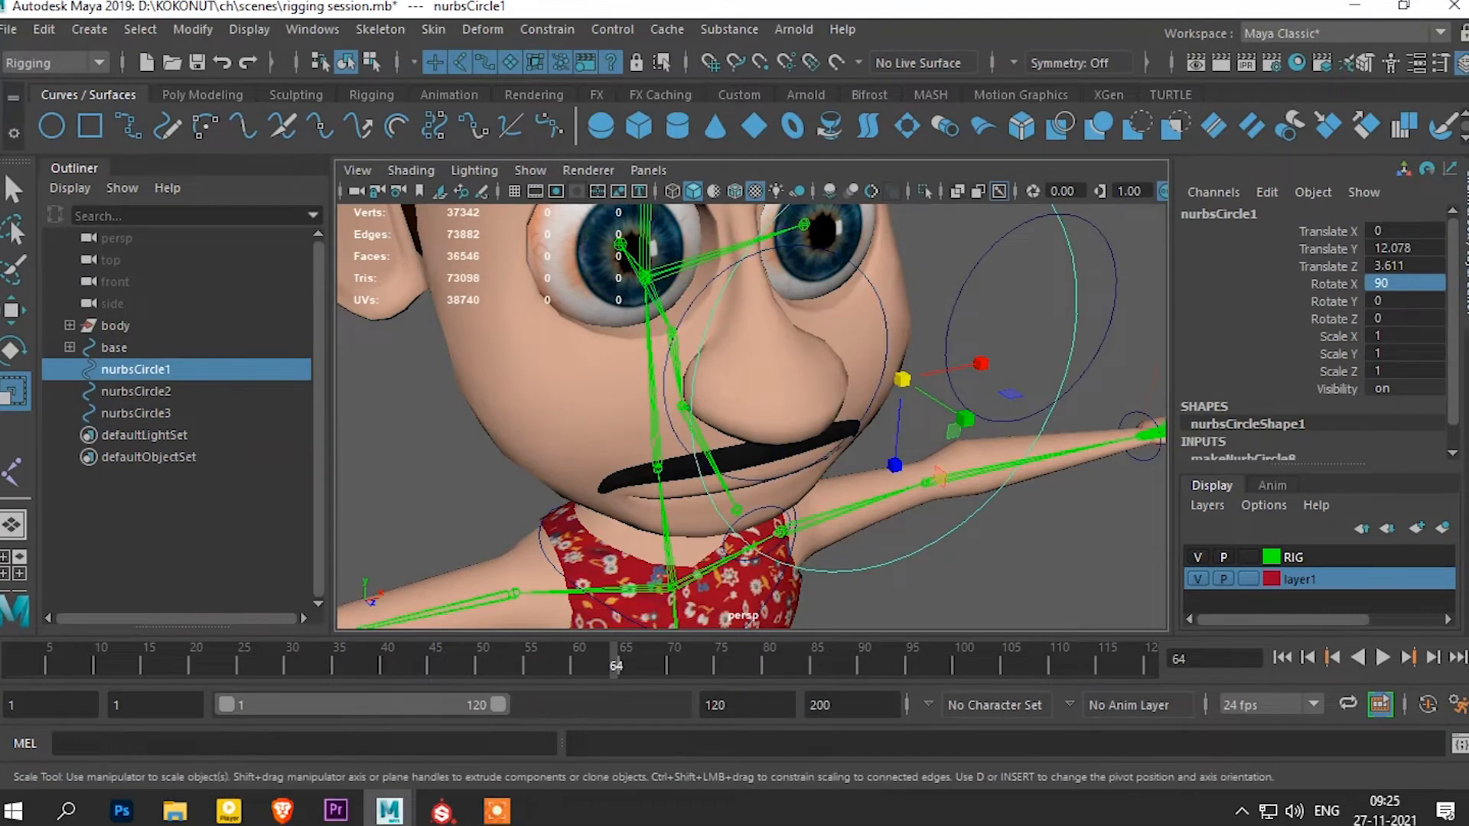
{"action": "middle_click_drag", "start_coordinate": [1064, 376], "coordinate": [1029, 421], "text": "alt"}
{"action": "right_click_drag", "start_coordinate": [991, 237], "coordinate": [891, 237]}
{"action": "scroll", "coordinate": [891, 244], "scroll_direction": "down", "scroll_amount": 4}
{"action": "left_click_drag", "start_coordinate": [892, 253], "coordinate": [708, 238], "text": "alt"}
{"action": "middle_click_drag", "start_coordinate": [708, 239], "coordinate": [851, 298], "text": "alt"}
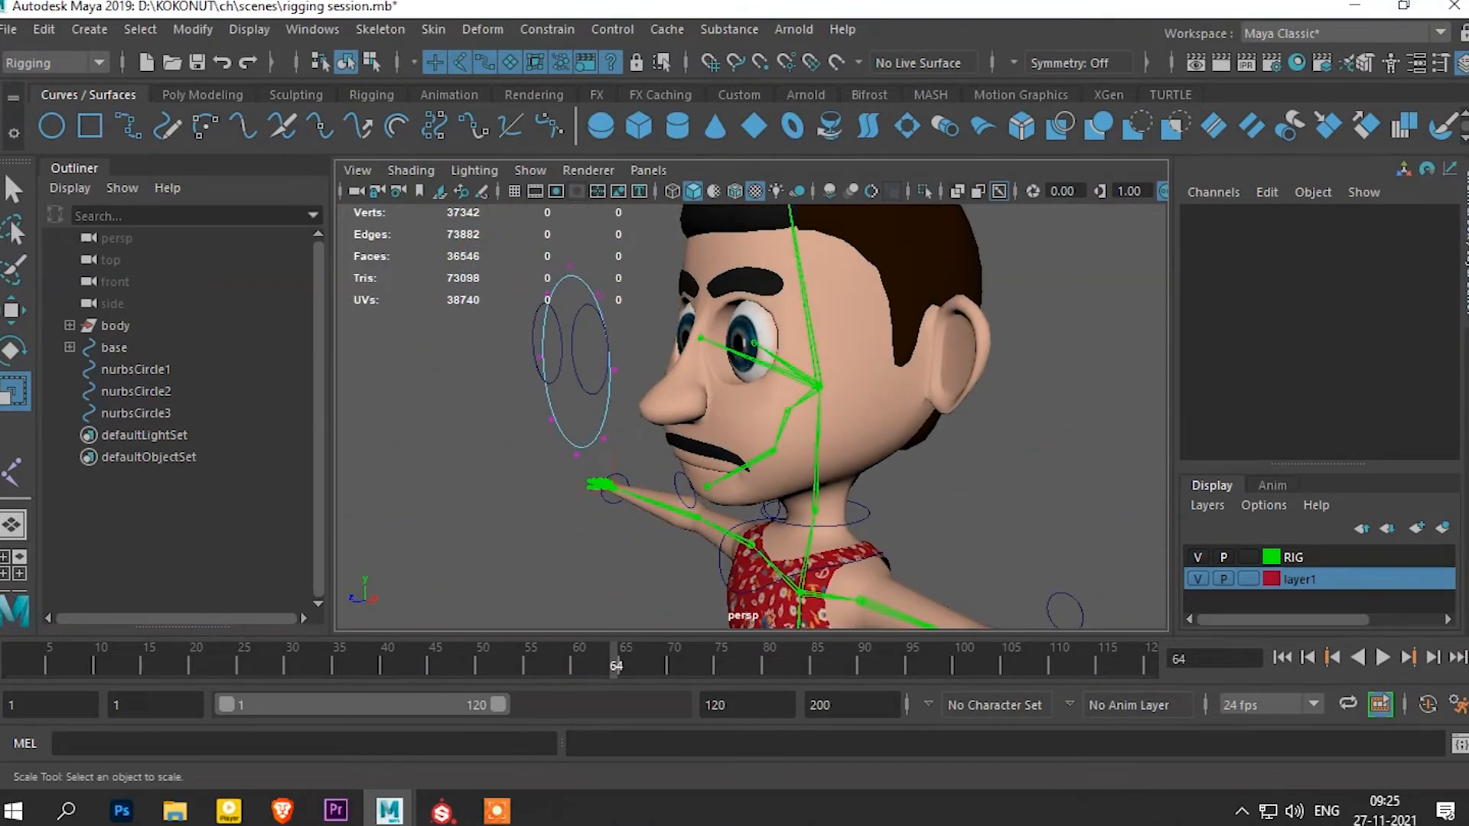
{"action": "left_click", "coordinate": [1198, 579]}
{"action": "middle_click_drag", "start_coordinate": [819, 387], "coordinate": [1042, 505], "text": "alt"}
{"action": "scroll", "coordinate": [865, 426], "scroll_direction": "up", "scroll_amount": 3}
{"action": "left_click_drag", "start_coordinate": [820, 341], "coordinate": [696, 432]}
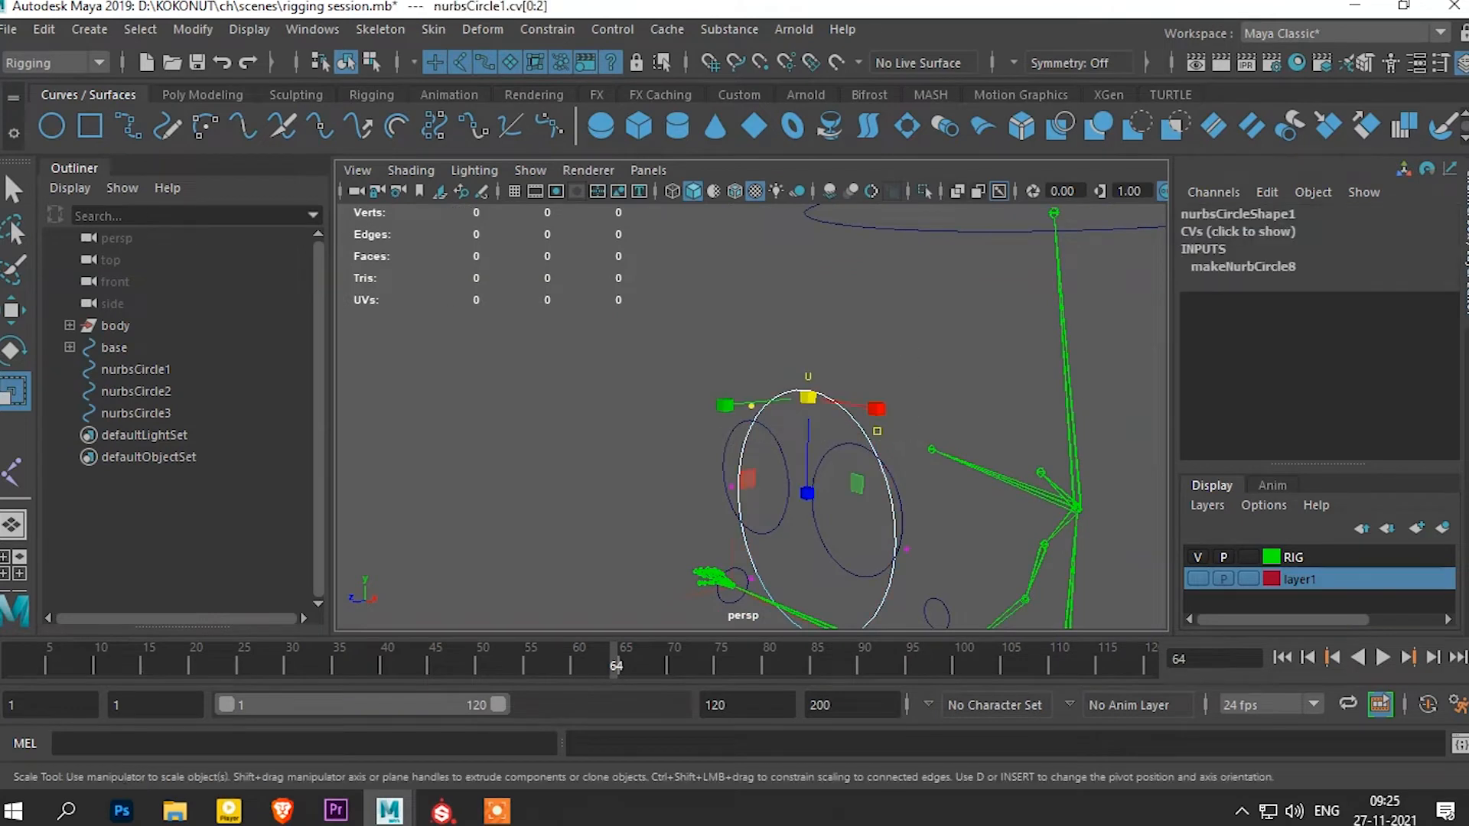
{"action": "left_click_drag", "start_coordinate": [808, 397], "coordinate": [808, 398]}
Flatten the bottom of the large circle by its lower three control vertices and raise them toward the small circles
{"action": "middle_click_drag", "start_coordinate": [858, 484], "coordinate": [857, 303], "text": "alt"}
{"action": "left_click_drag", "start_coordinate": [746, 417], "coordinate": [863, 478]}
{"action": "key", "text": "w"}
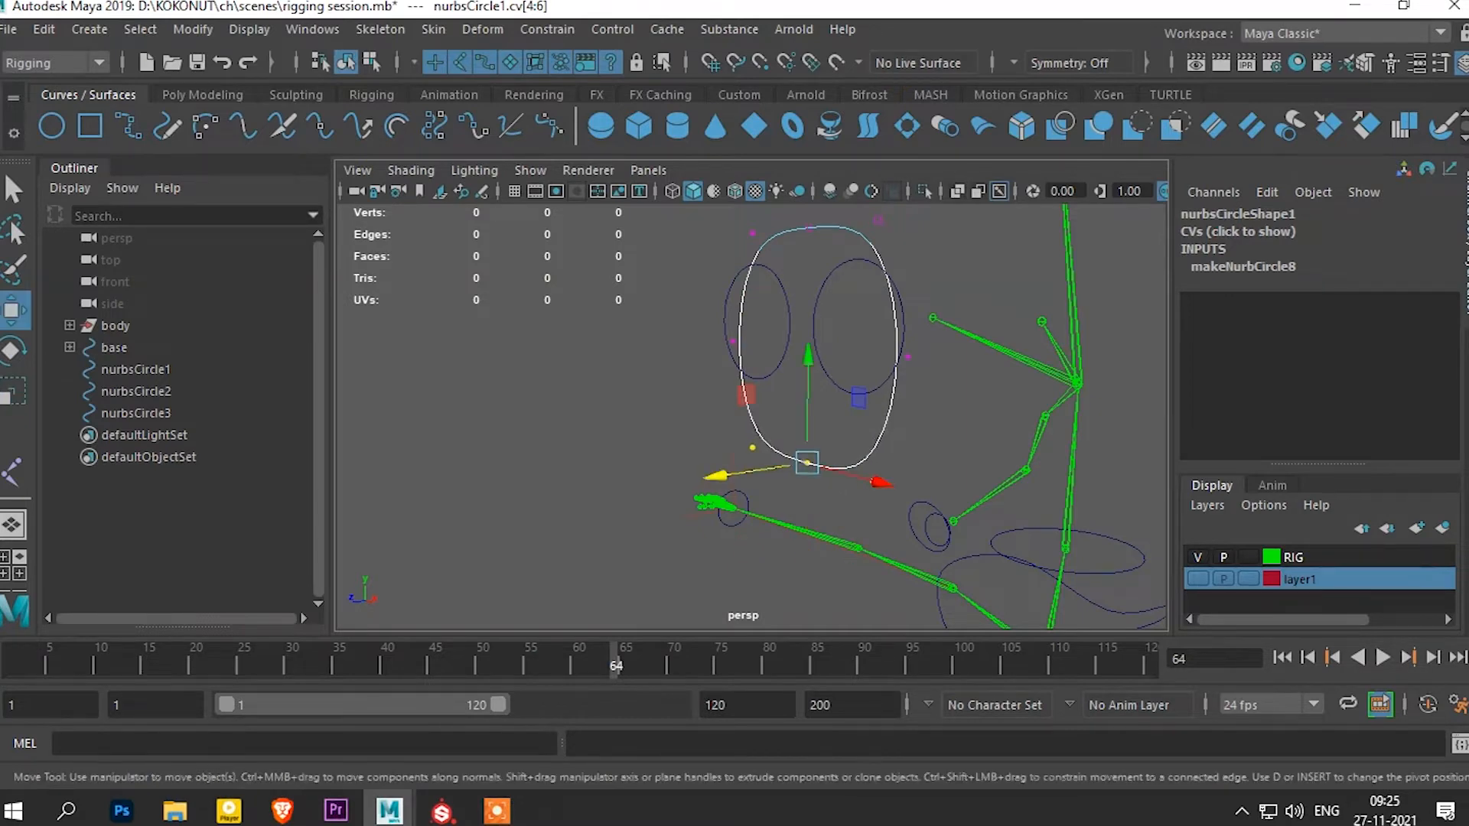
{"action": "left_click_drag", "start_coordinate": [808, 360], "coordinate": [719, 322]}
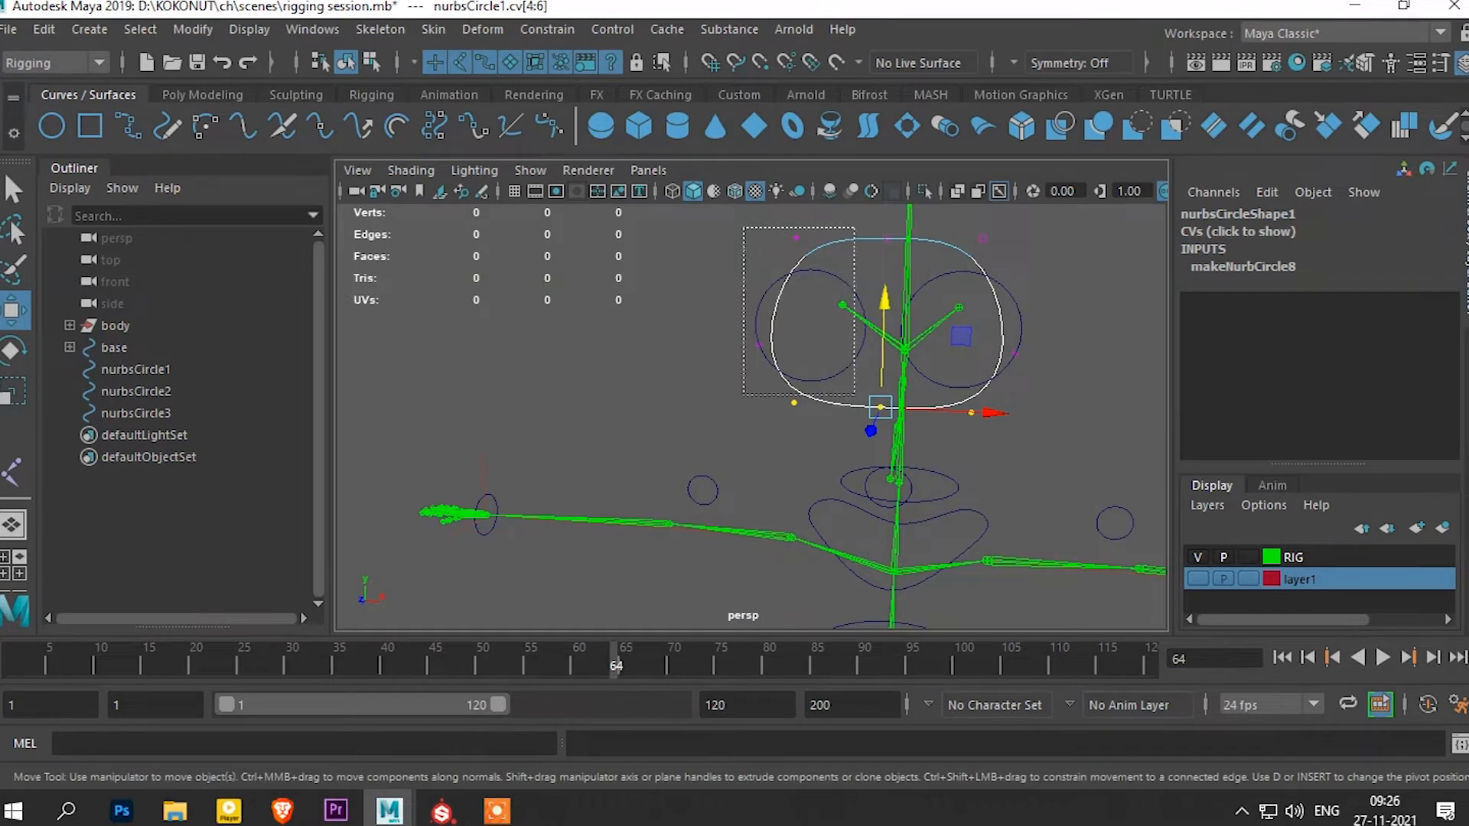
Pull the control vertices on both sides of the large circle outward so it encloses both small circles, then return to object mode
{"action": "left_click_drag", "start_coordinate": [854, 396], "coordinate": [854, 395]}
{"action": "key", "text": "ctrl+z"}
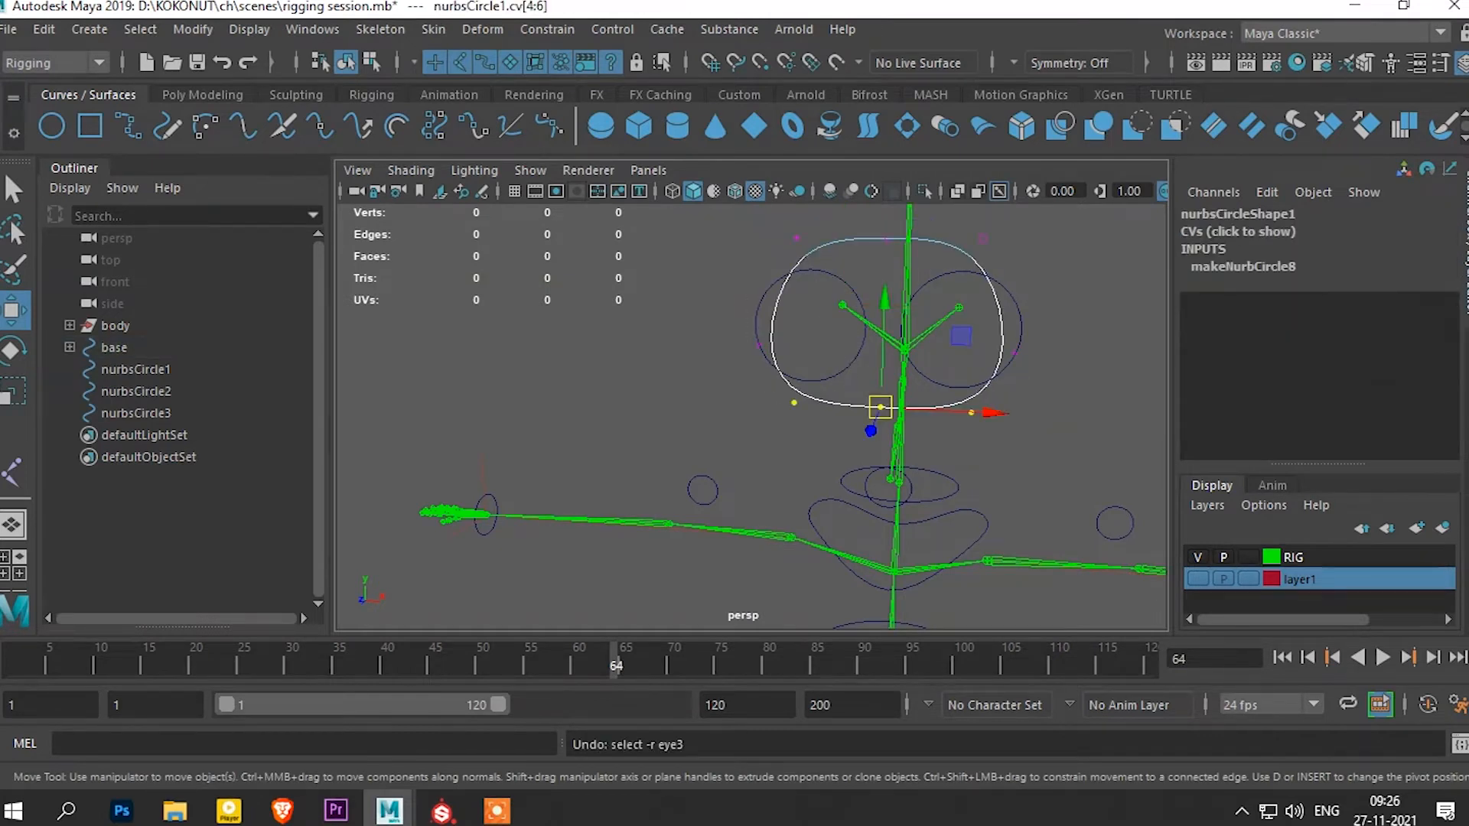
{"action": "left_click_drag", "start_coordinate": [746, 230], "coordinate": [789, 459]}
{"action": "left_click_drag", "start_coordinate": [885, 324], "coordinate": [918, 323]}
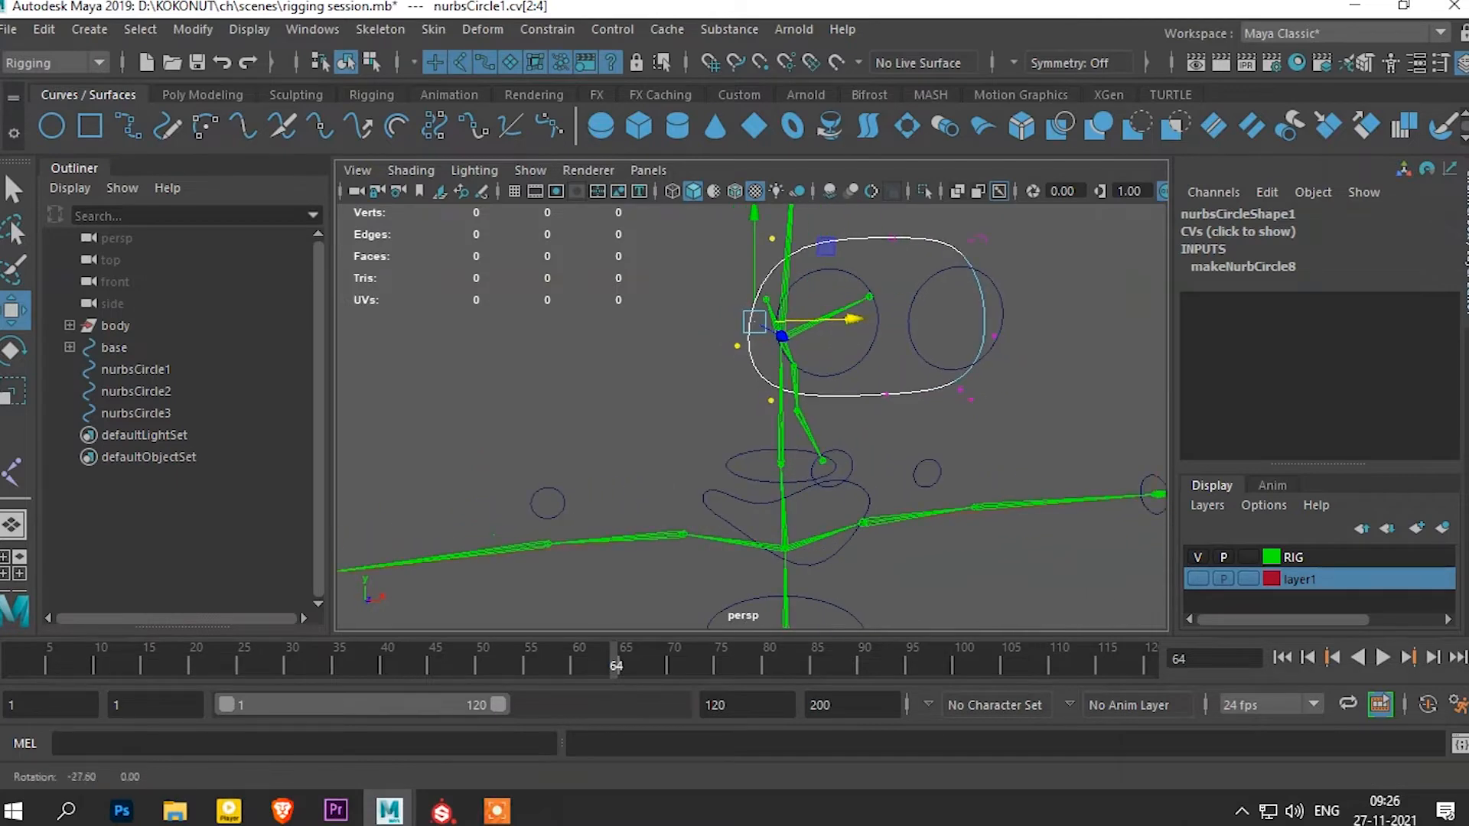
{"action": "left_click_drag", "start_coordinate": [932, 218], "coordinate": [999, 417]}
{"action": "mouse_move", "coordinate": [1075, 311]}
{"action": "left_mouse_down"}
{"action": "mouse_move", "coordinate": [1126, 313]}
{"action": "mouse_move", "coordinate": [1061, 328]}
{"action": "left_mouse_up"}
{"action": "mouse_move", "coordinate": [693, 211]}
{"action": "left_mouse_down"}
{"action": "mouse_move", "coordinate": [775, 344]}
{"action": "mouse_move", "coordinate": [774, 422]}
{"action": "left_mouse_up"}
{"action": "left_click_drag", "start_coordinate": [842, 322], "coordinate": [821, 322]}
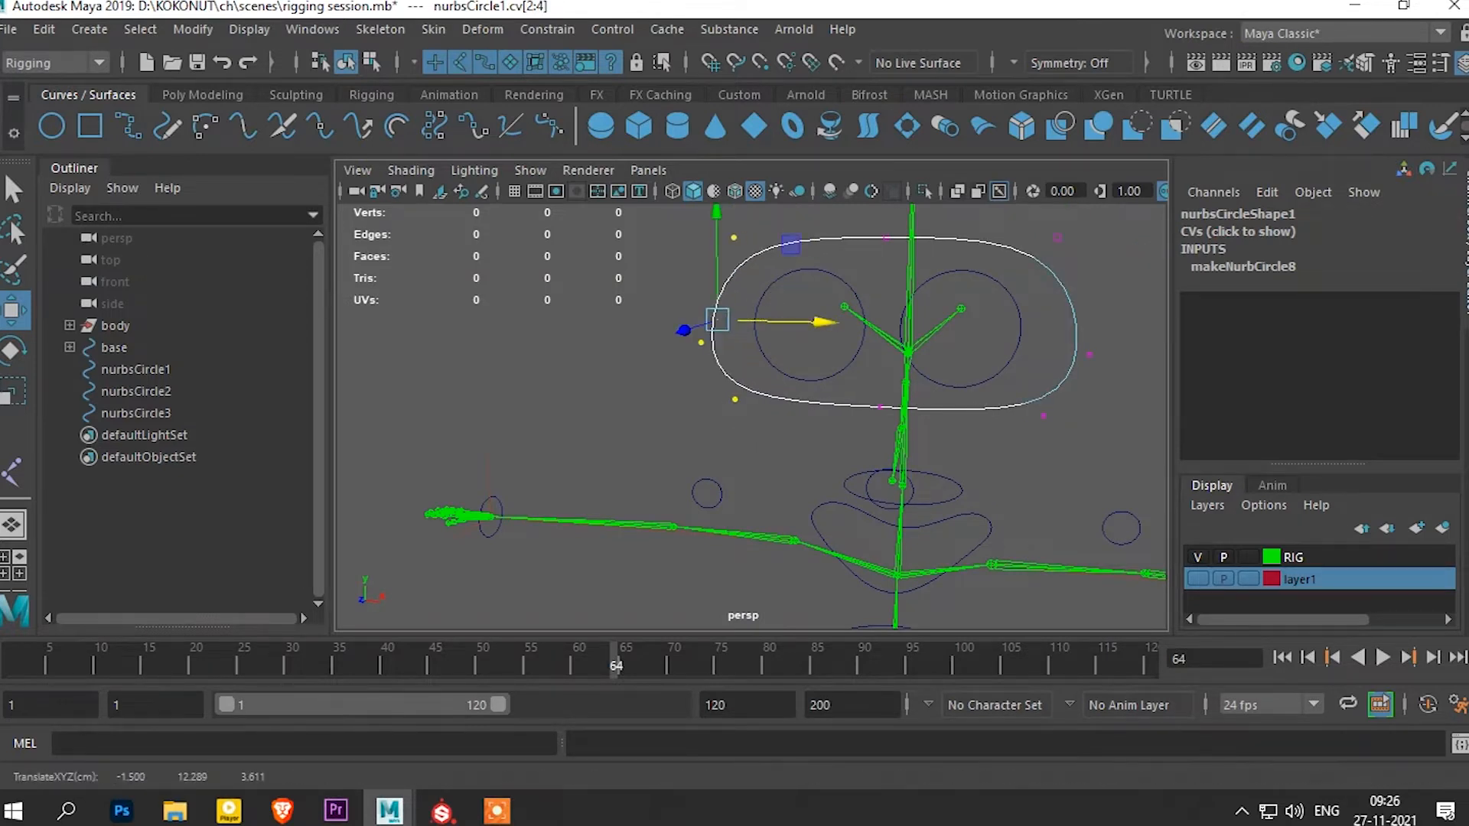
{"action": "right_click_drag", "start_coordinate": [987, 276], "coordinate": [1042, 243]}
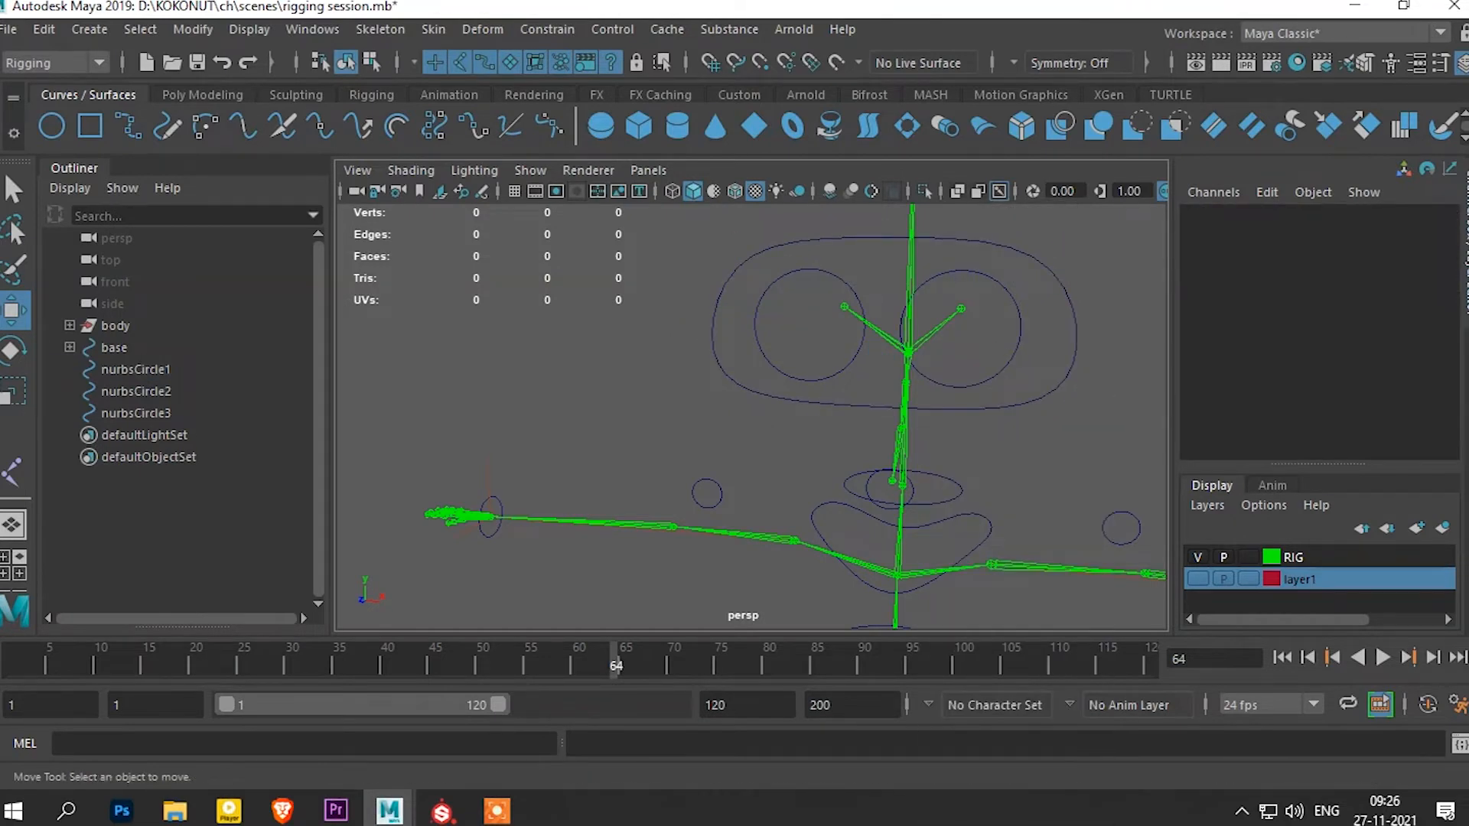
Show the character mesh and move all three eye circles closer to the face, with the small circles at about Z 2.774
{"action": "left_click", "coordinate": [1198, 580]}
{"action": "scroll", "coordinate": [841, 429], "scroll_direction": "down", "scroll_amount": 5}
{"action": "left_click_drag", "start_coordinate": [842, 429], "coordinate": [918, 440], "text": "alt"}
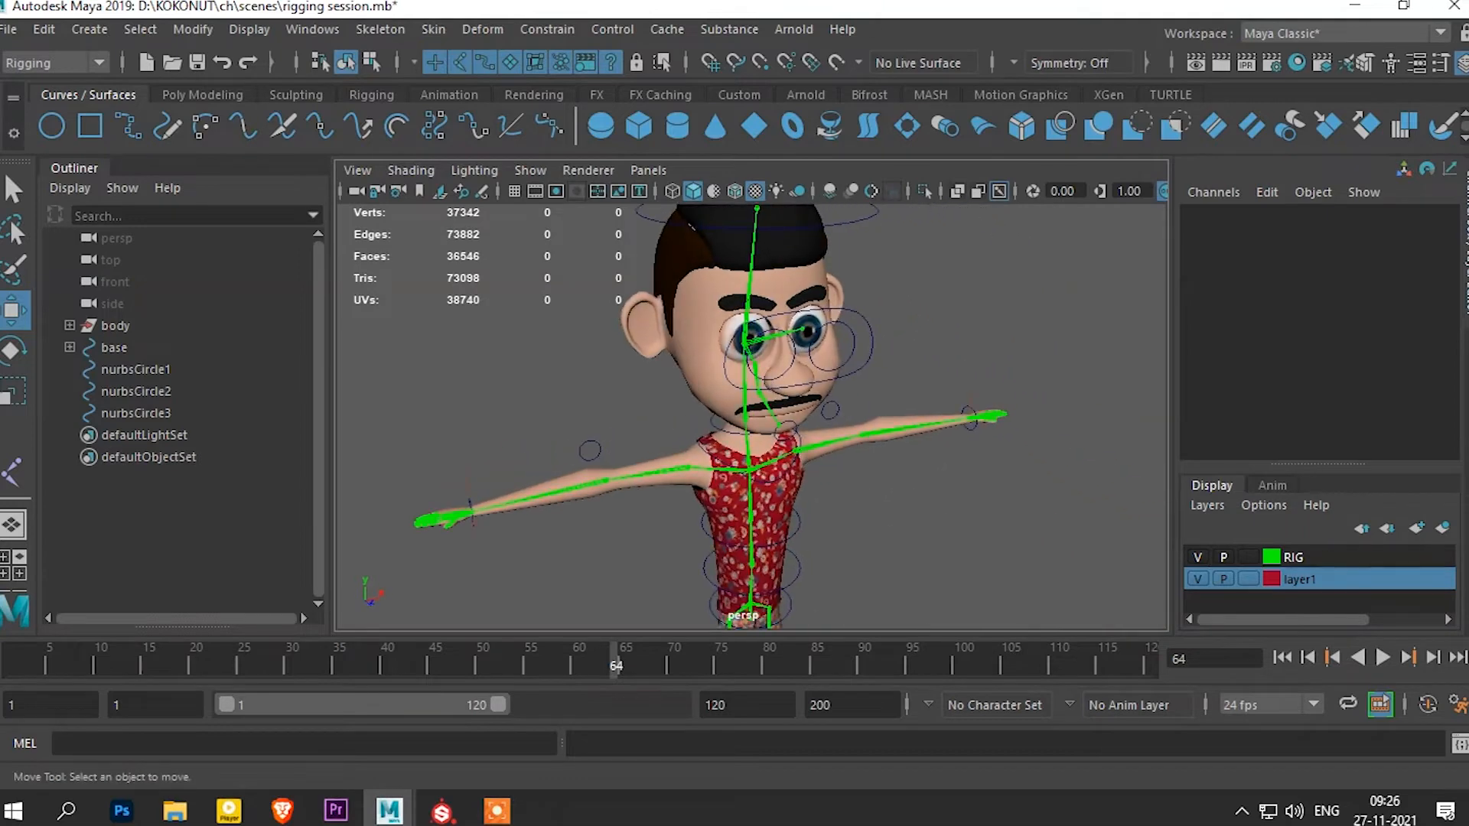
{"action": "scroll", "coordinate": [750, 417], "scroll_direction": "up", "scroll_amount": 5}
{"action": "left_click_drag", "start_coordinate": [749, 417], "coordinate": [872, 422], "text": "alt"}
{"action": "left_click_drag", "start_coordinate": [726, 341], "coordinate": [658, 331]}
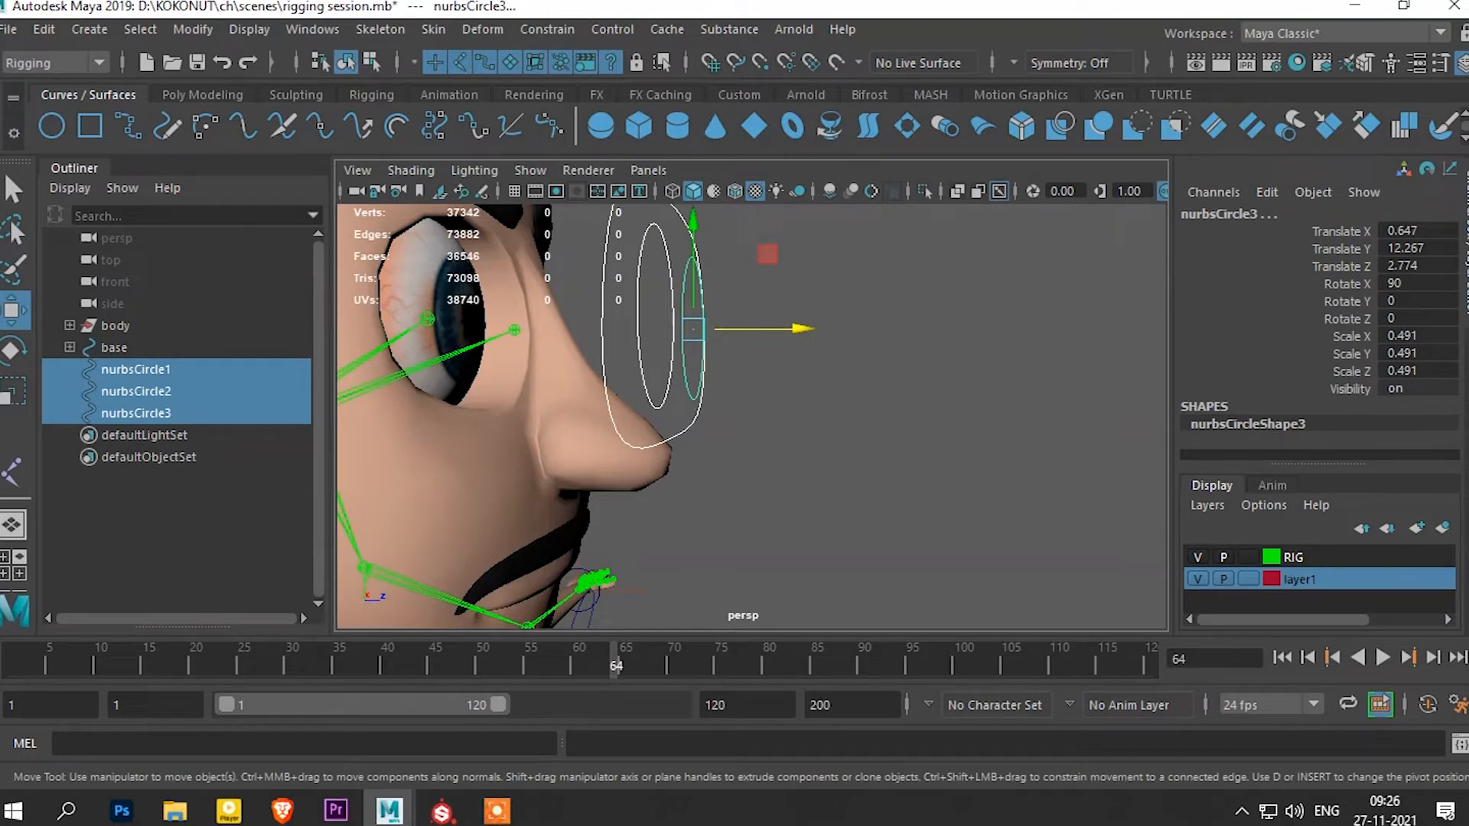
Freeze the transformations of all three eye control circles
{"action": "left_click", "coordinate": [193, 29]}
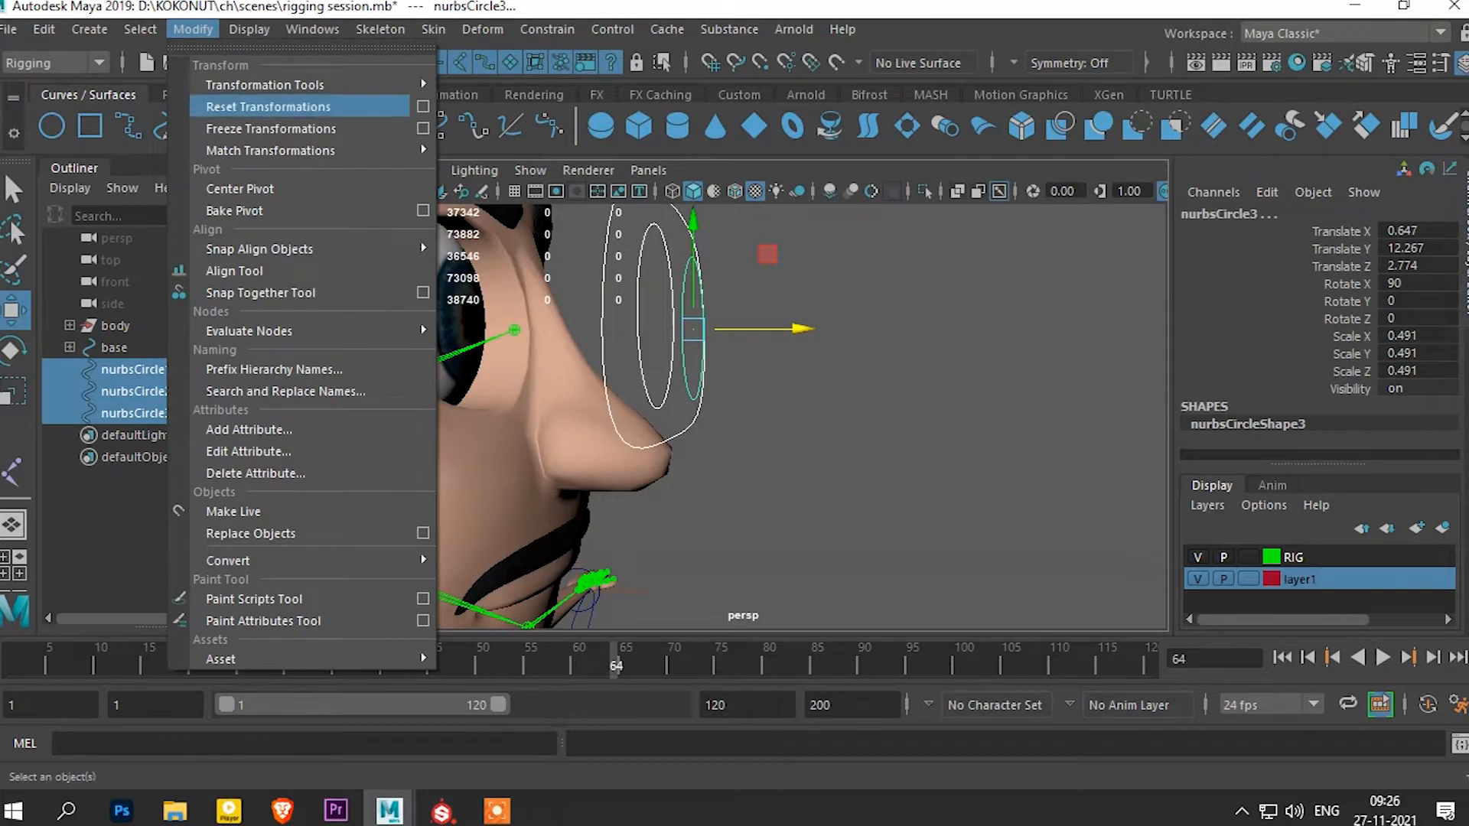
{"action": "left_click", "coordinate": [271, 128]}
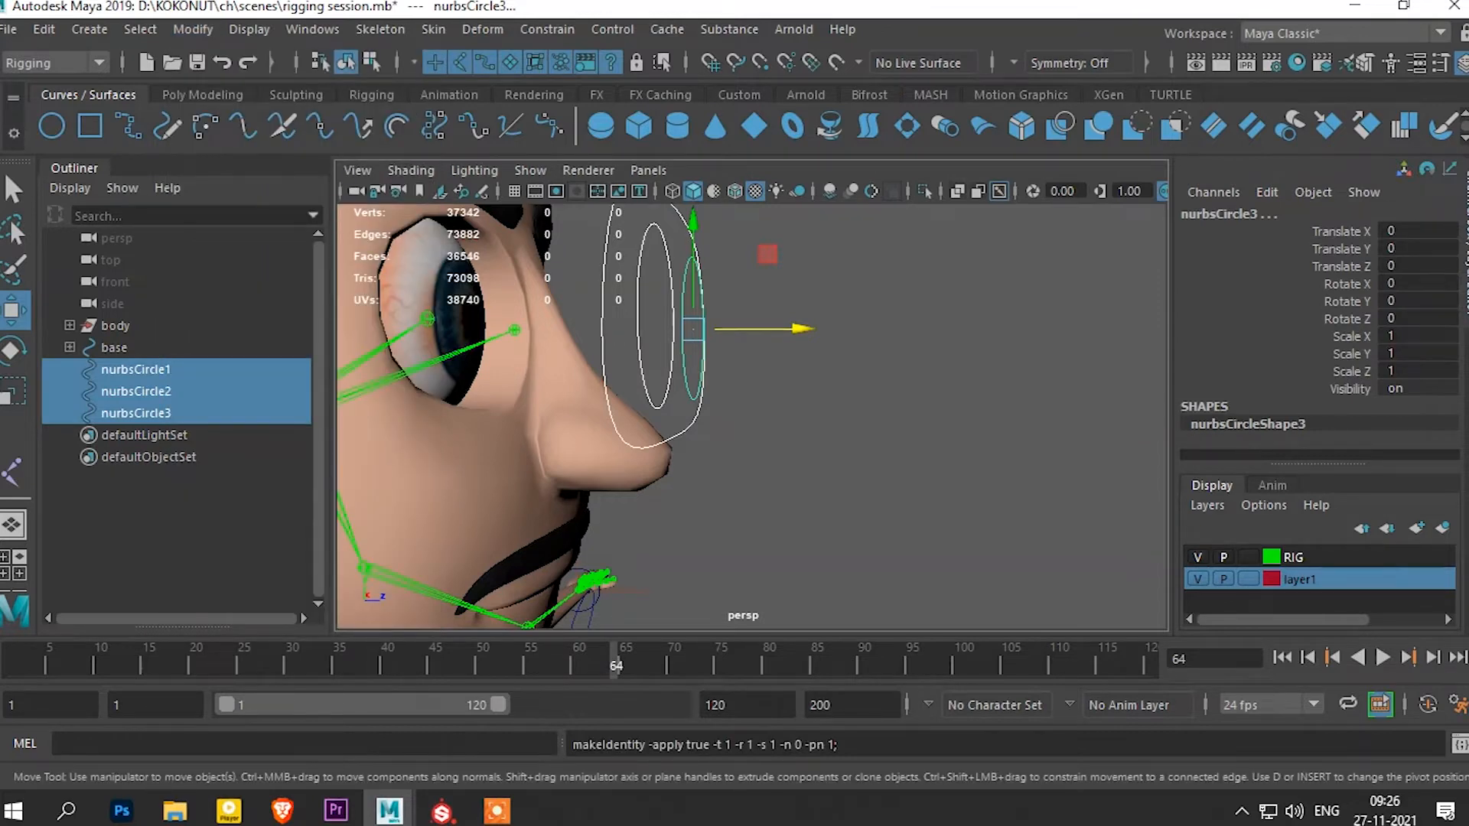
{"action": "left_click_drag", "start_coordinate": [749, 414], "coordinate": [839, 413], "text": "alt"}
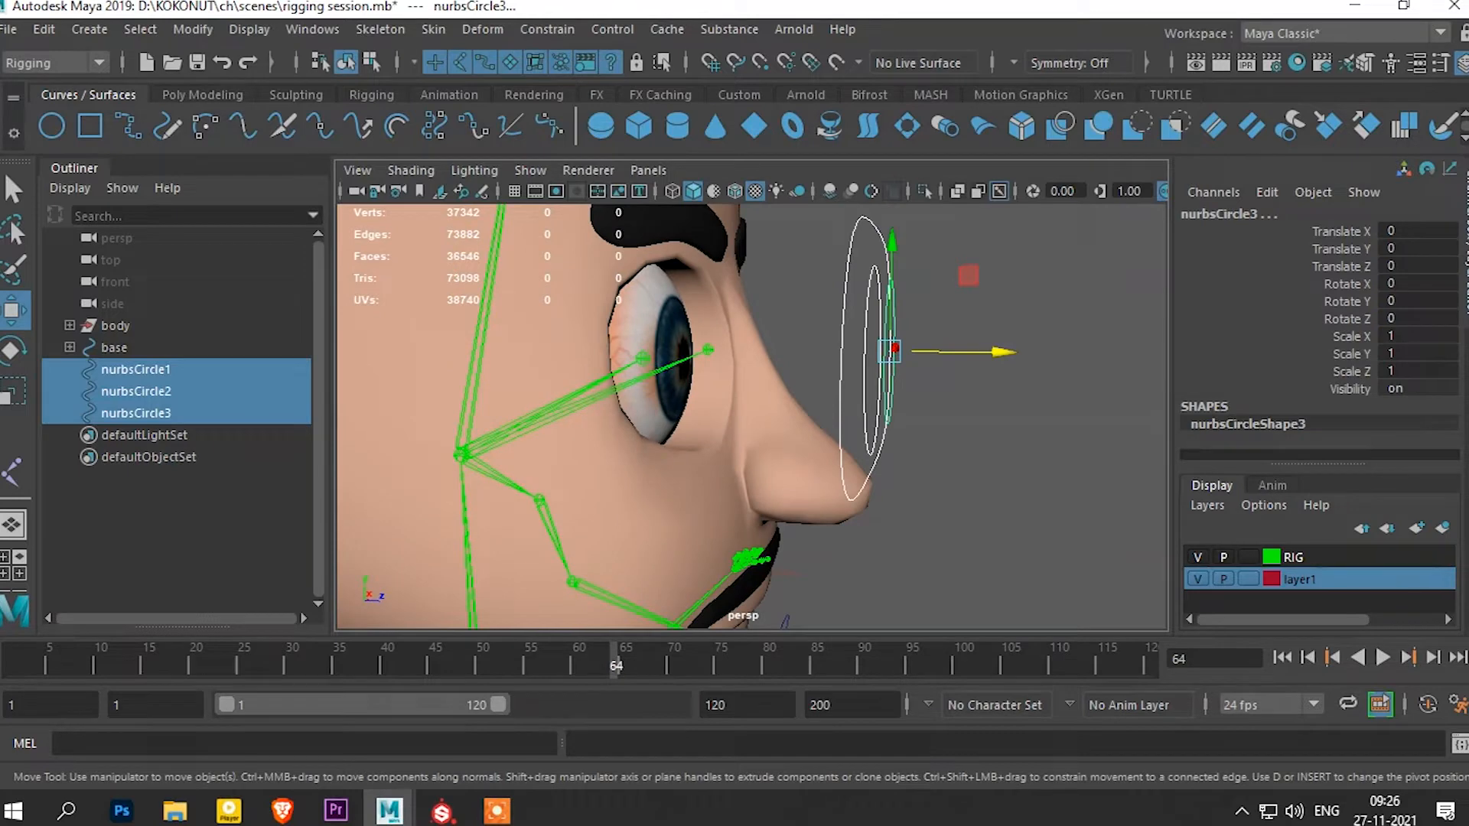
Undo the test rotations of the head joint and the eyeball selection
{"action": "left_click", "coordinate": [661, 356]}
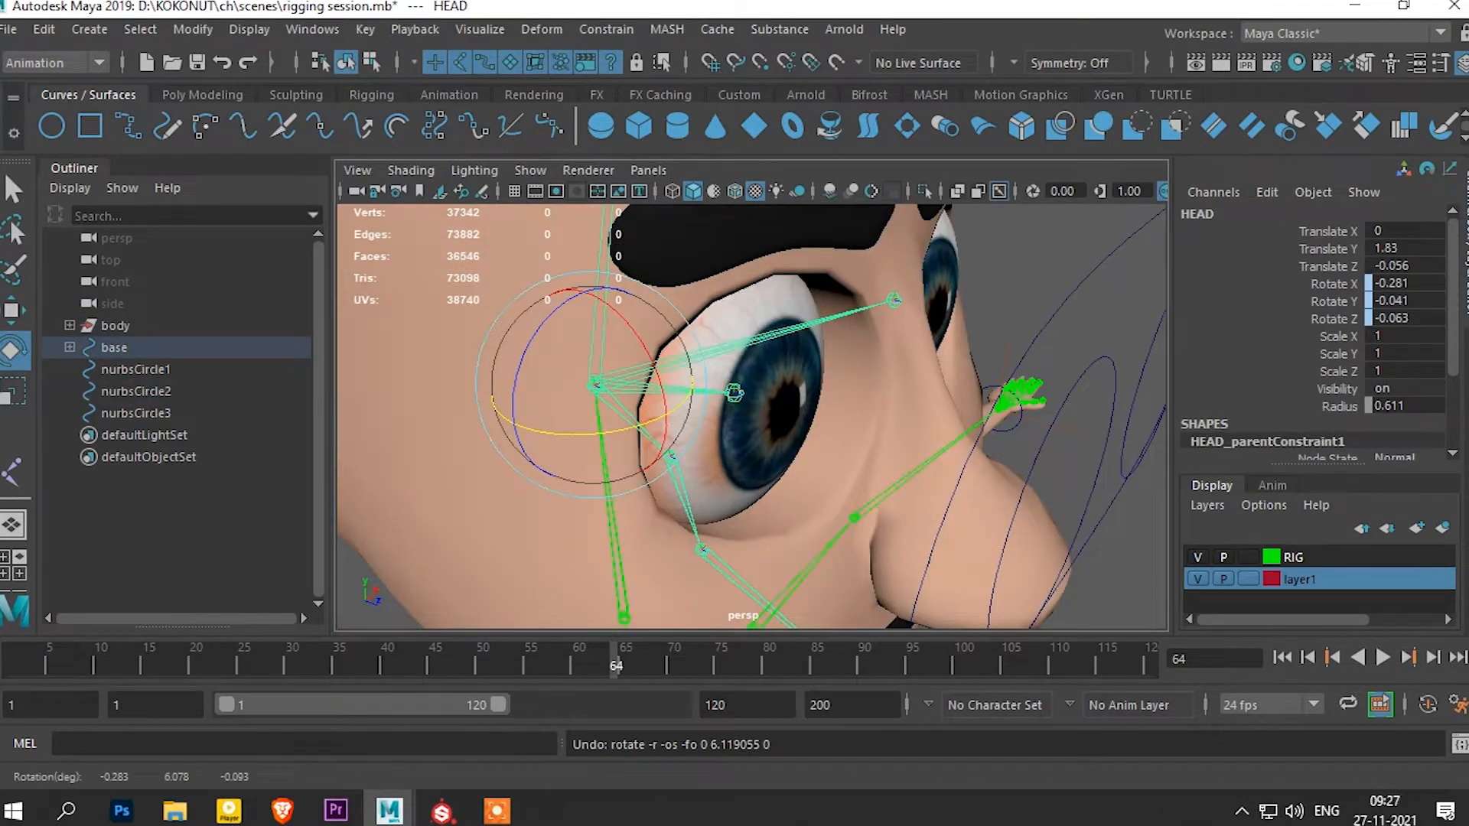
{"action": "key", "text": "ctrl+z"}
{"action": "key", "text": "ctrl+z"}
{"action": "key", "text": "ctrl+z"}
{"action": "key", "text": "ctrl+z"}
{"action": "key", "text": "ctrl+z"}
{"action": "key", "text": "ctrl+z"}
{"action": "key", "text": "ctrl+z"}
{"action": "key", "text": "ctrl+z"}
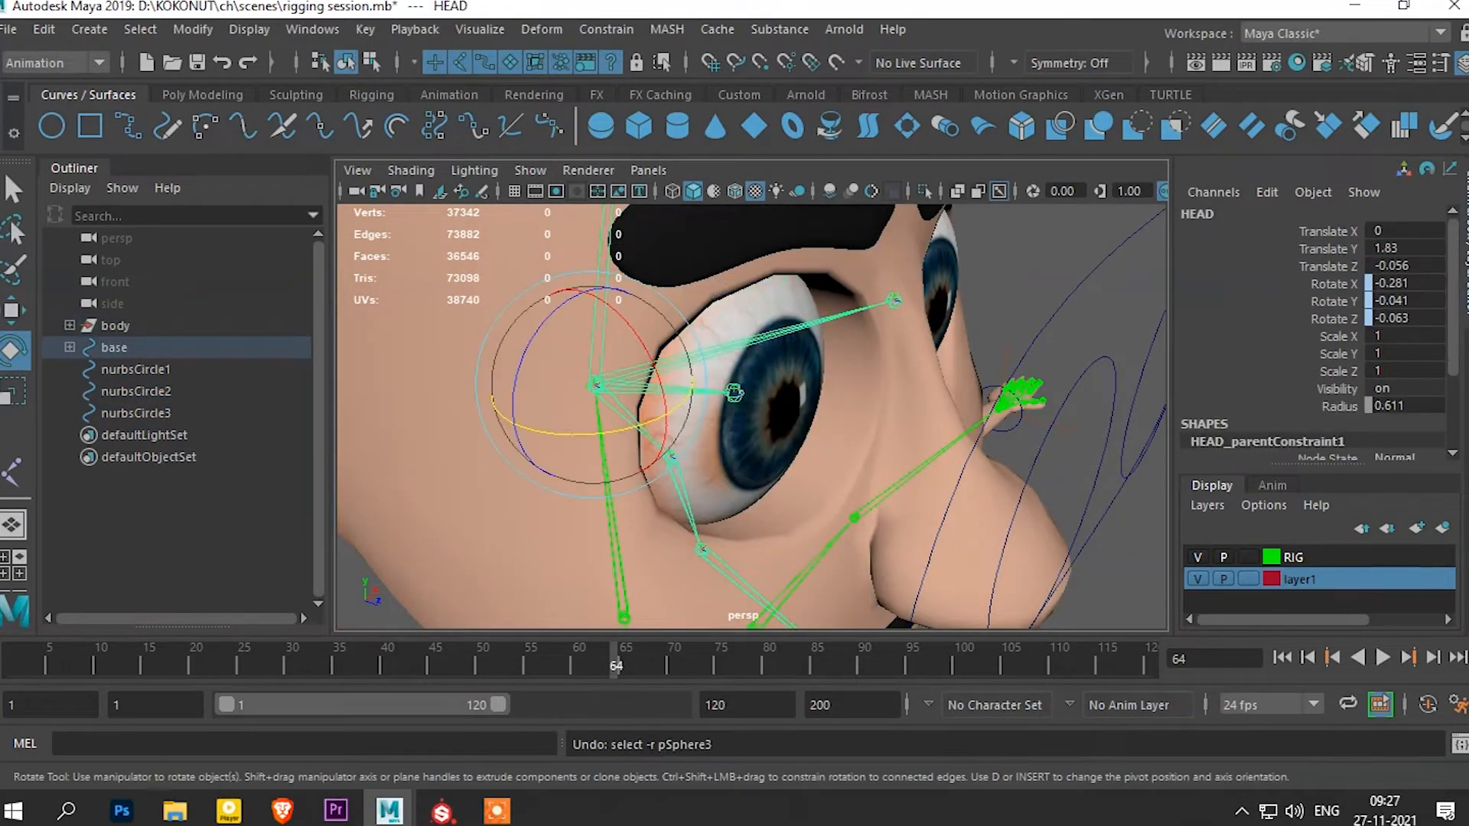
{"action": "left_click", "coordinate": [1064, 294]}
{"action": "left_click", "coordinate": [697, 429]}
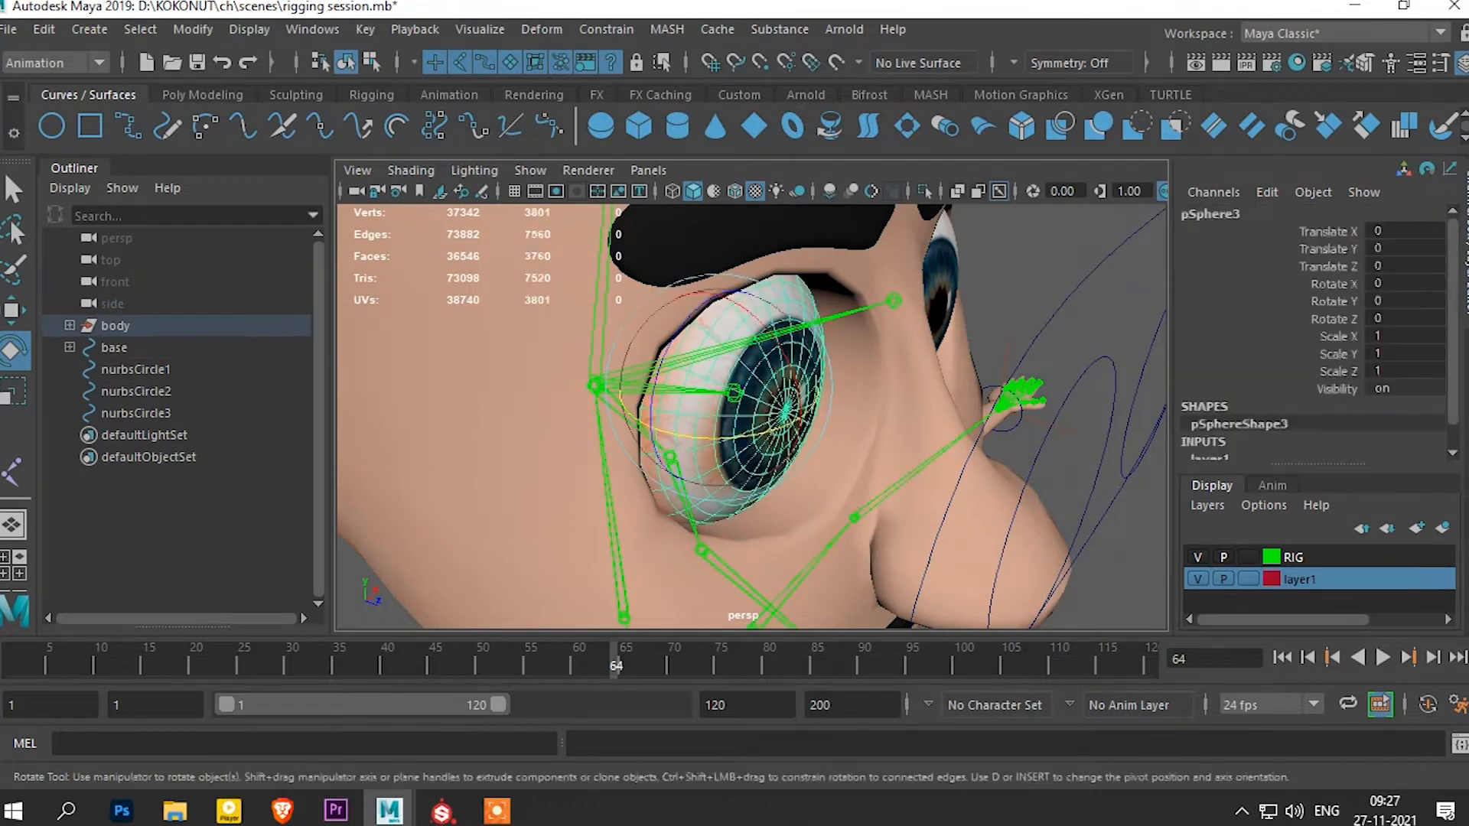
{"action": "key", "text": "q"}
{"action": "key", "text": "shift+z"}
{"action": "key", "text": "shift+z"}
{"action": "key", "text": "shift+z"}
{"action": "key", "text": "shift+z"}
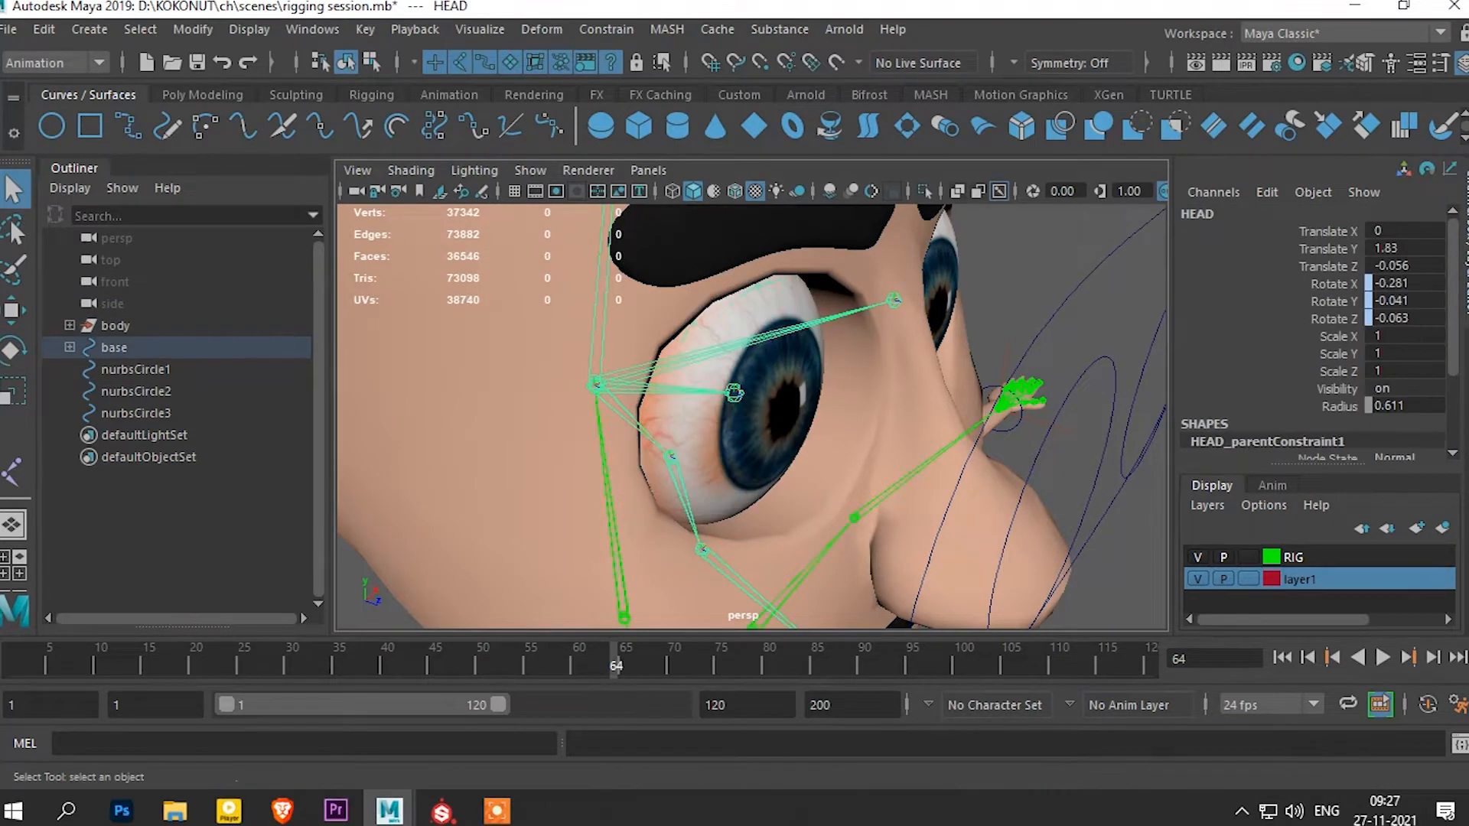
Undo the latest test rotation of the head joint
{"action": "key", "text": "ctrl+z"}
{"action": "key", "text": "ctrl+z"}
{"action": "key", "text": "ctrl+z"}
{"action": "key", "text": "ctrl+z"}
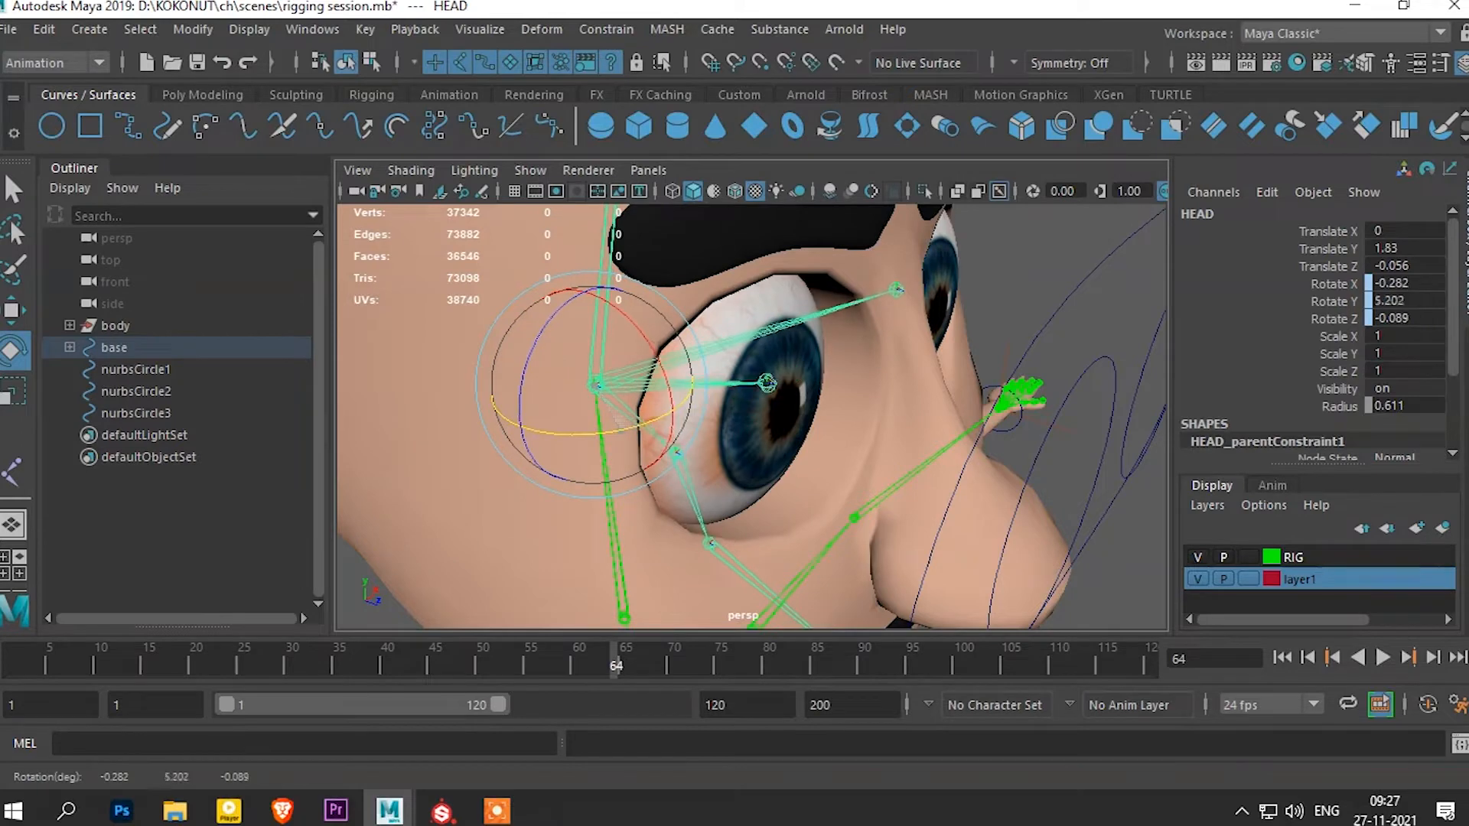
Parent the eyeball pSphere3 to the joint inside the character's right eye
{"action": "key", "text": "q"}
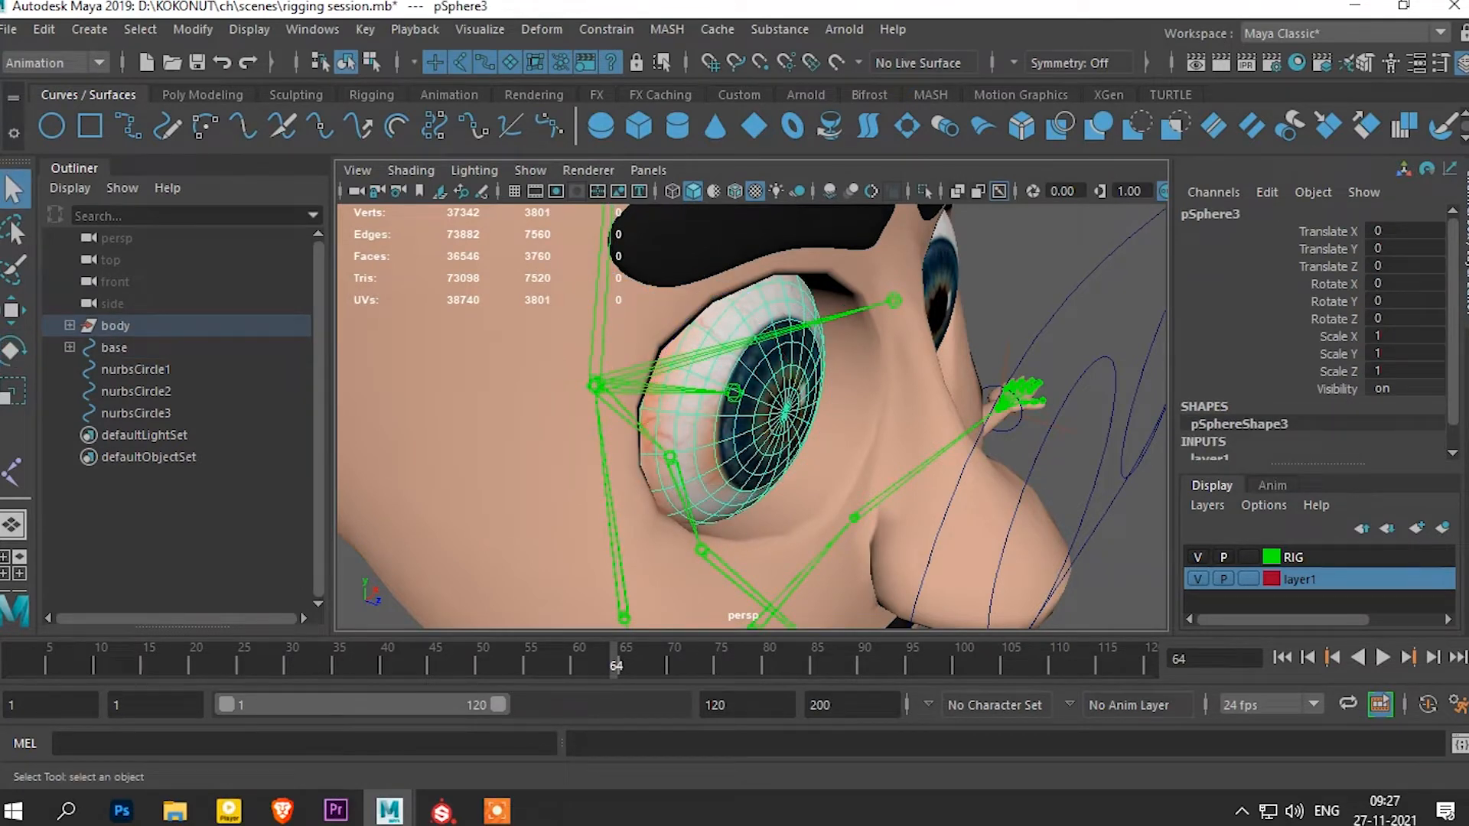
{"action": "left_click", "coordinate": [734, 392], "text": "shift"}
{"action": "key", "text": "p"}
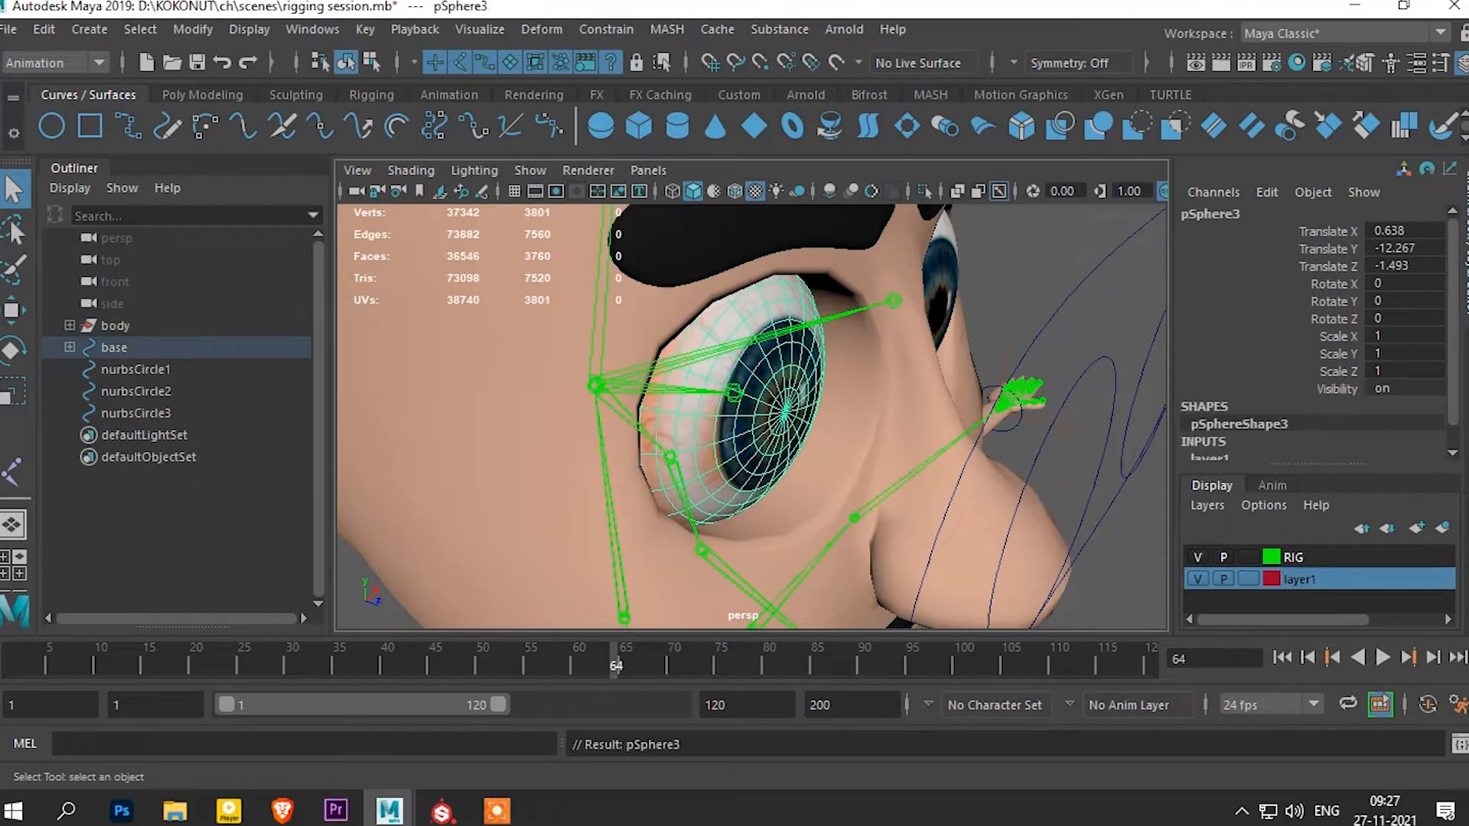
Test-rotate the head joint to check the parented pSphere3, undo the rotation and clear the selection
{"action": "left_click", "coordinate": [596, 386]}
{"action": "key", "text": "e"}
{"action": "mouse_move", "coordinate": [635, 426]}
{"action": "left_mouse_down"}
{"action": "mouse_move", "coordinate": [599, 434]}
{"action": "mouse_move", "coordinate": [656, 418]}
{"action": "mouse_move", "coordinate": [633, 426]}
{"action": "left_mouse_up"}
{"action": "key", "text": "ctrl+z"}
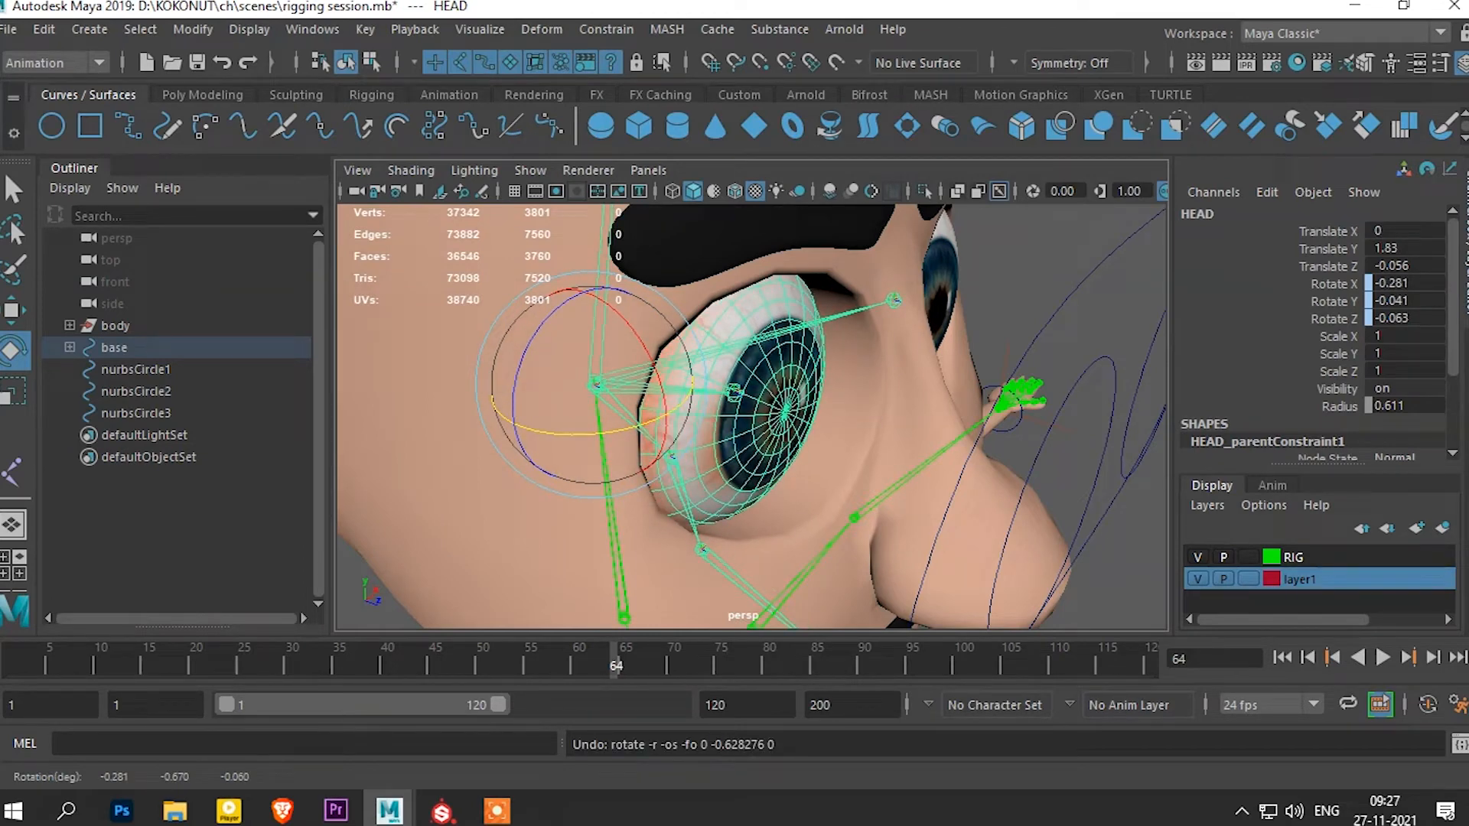
{"action": "left_click", "coordinate": [43, 29]}
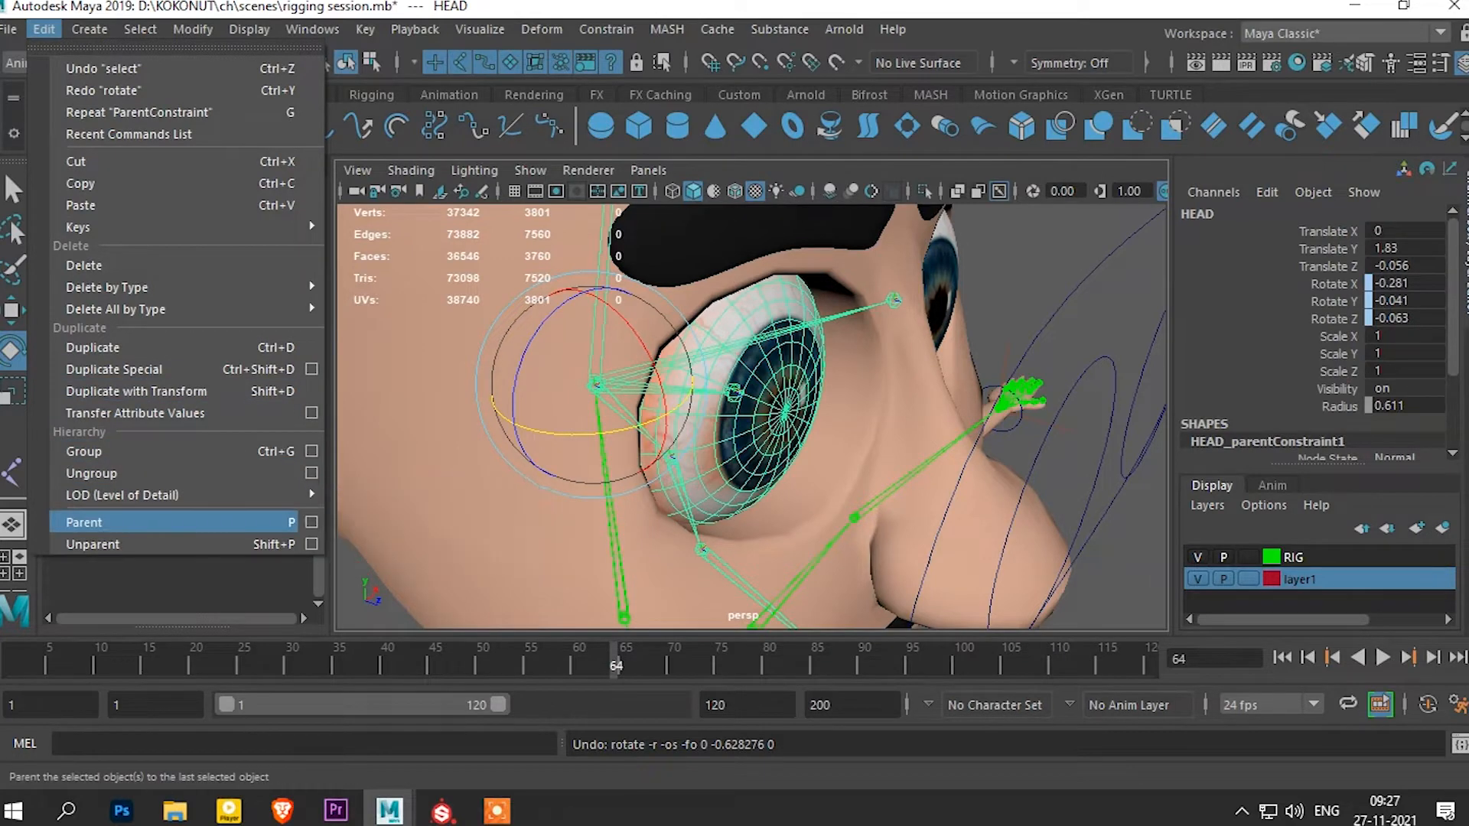
{"action": "left_click", "coordinate": [1086, 306]}
{"action": "left_click", "coordinate": [1086, 306]}
Try parenting the eyeball pSphere2 to its eye joint eye4, then undo the parenting
{"action": "left_click_drag", "start_coordinate": [1087, 306], "coordinate": [811, 314], "text": "alt"}
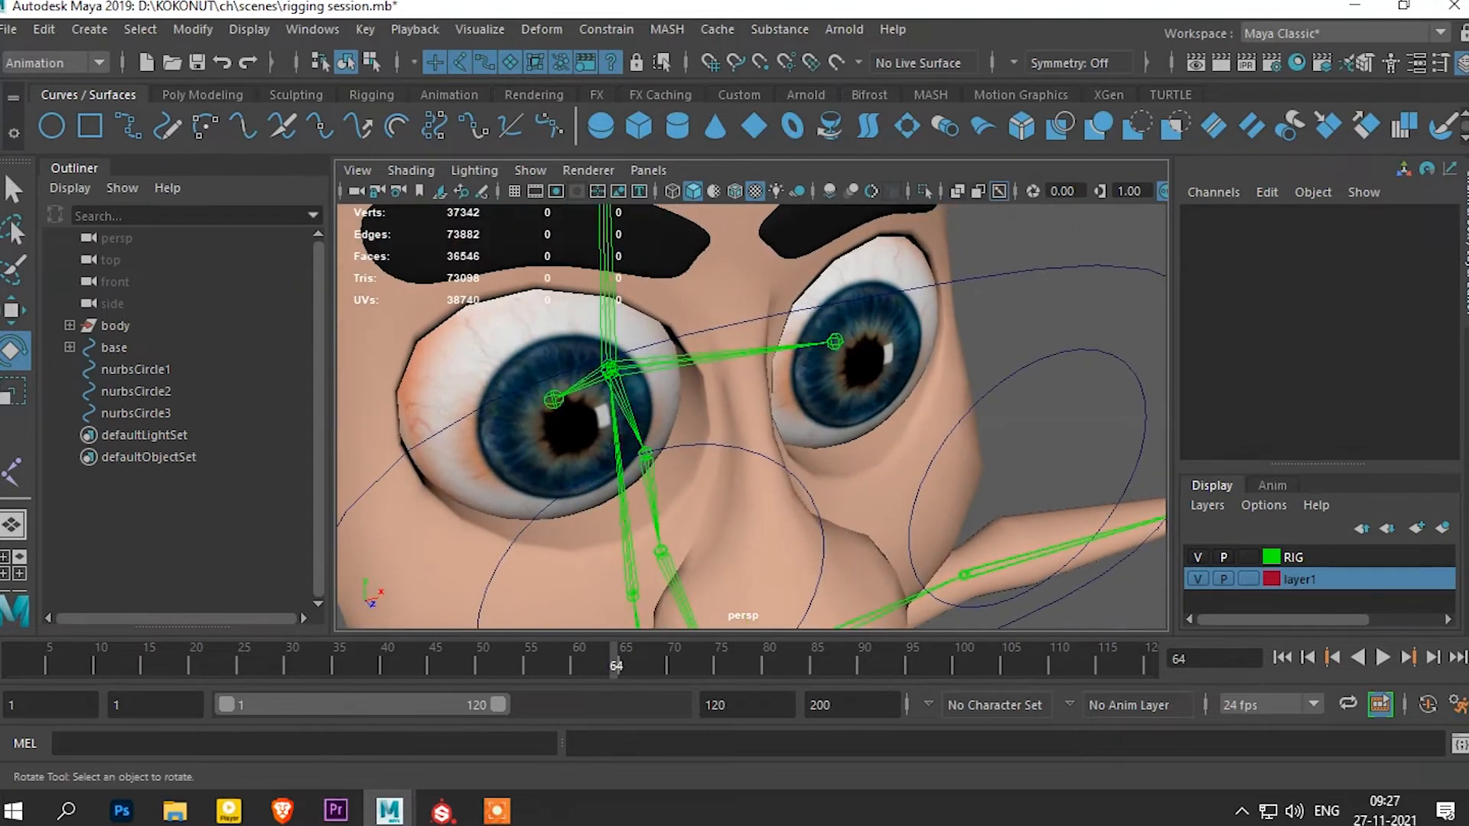
{"action": "left_click", "coordinate": [861, 375]}
{"action": "key", "text": "q"}
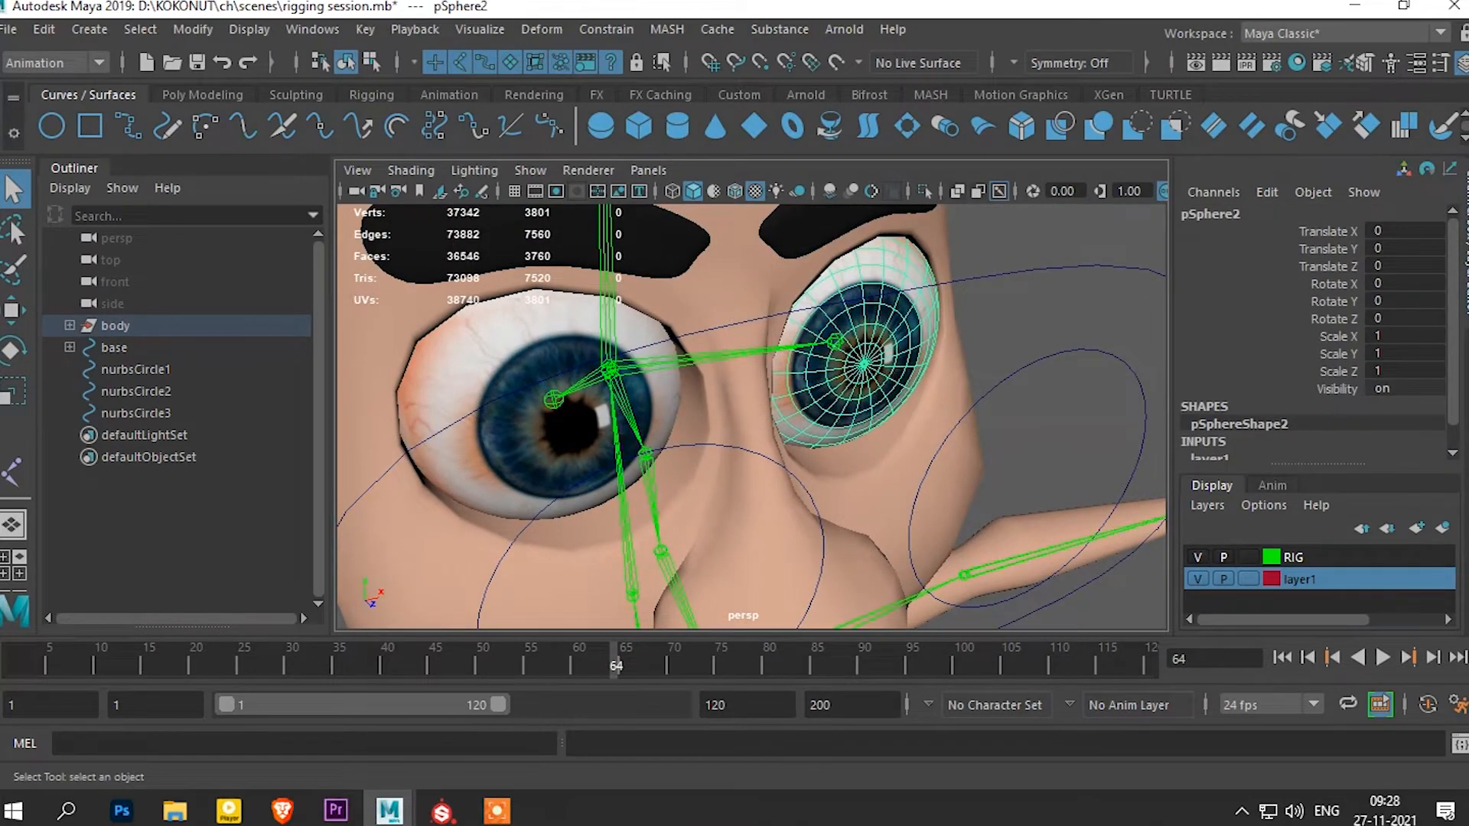
{"action": "left_click", "coordinate": [834, 342], "text": "shift"}
{"action": "key", "text": "p"}
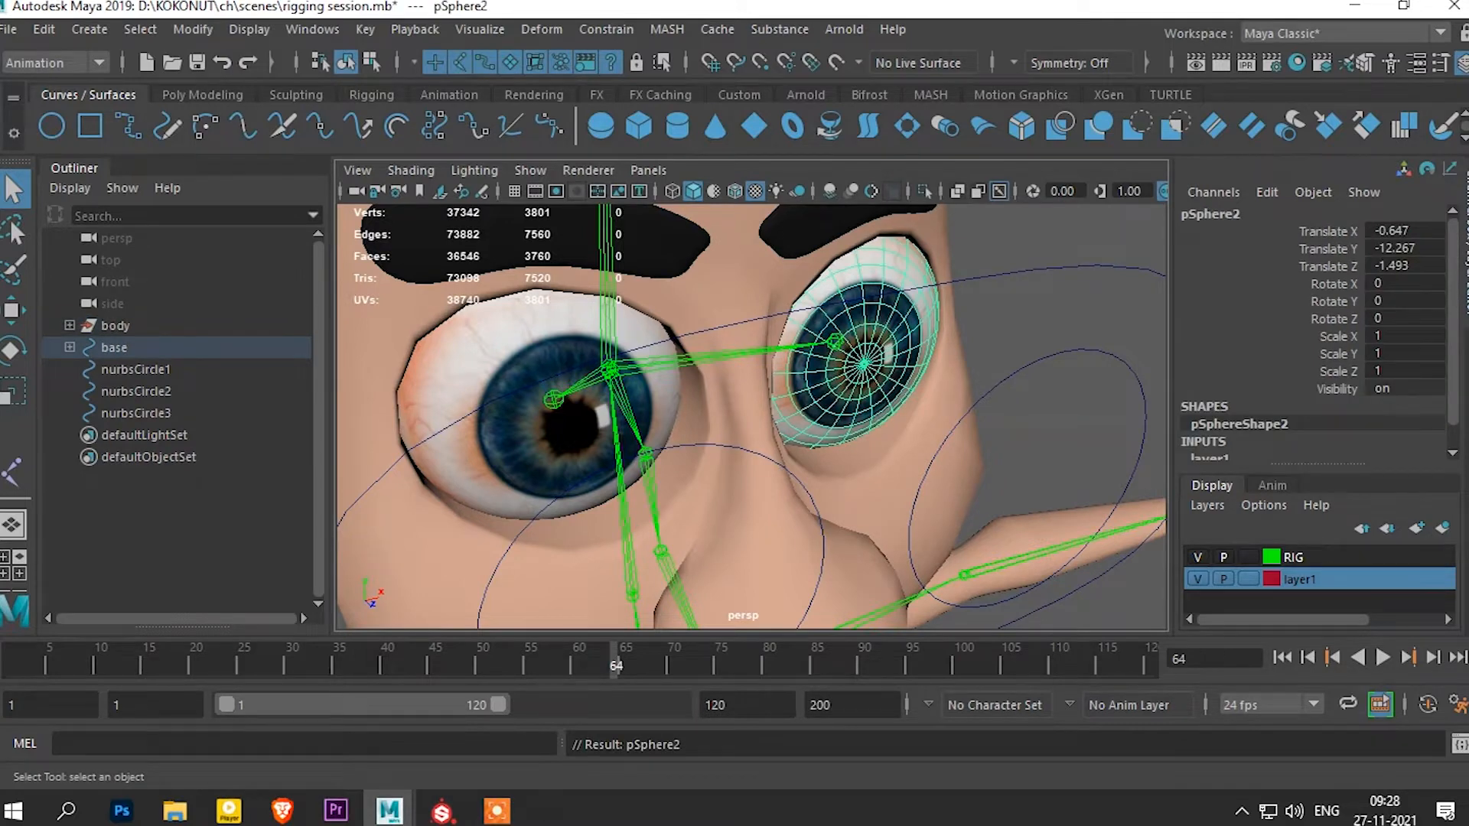
{"action": "key", "text": "ctrl+z"}
{"action": "key", "text": "ctrl+z"}
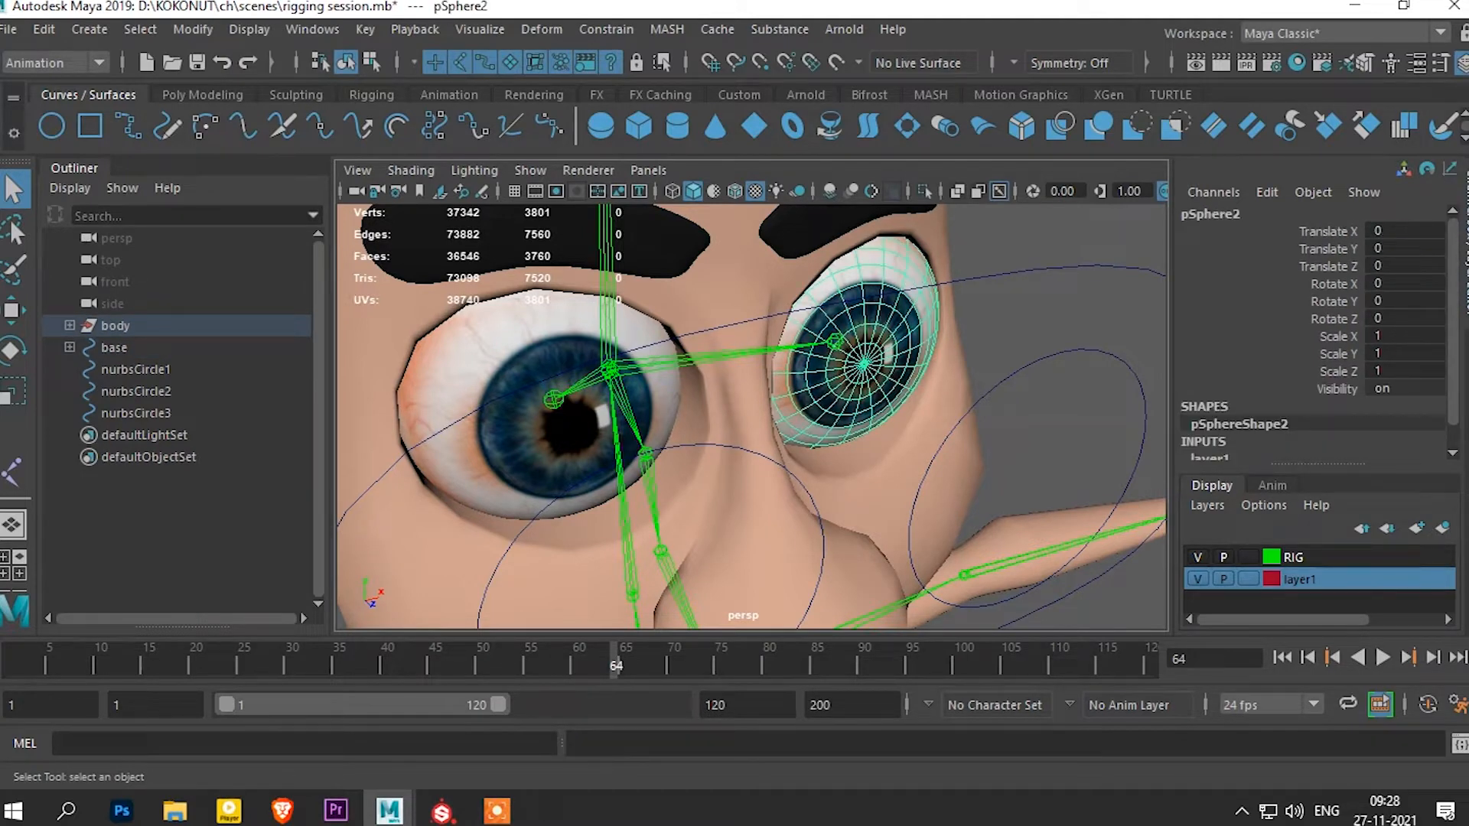
Select eye4 and pSphere2 separately, then test-rotate the head joint with only pSphere3 parented and undo the rotation
{"action": "left_click", "coordinate": [834, 342]}
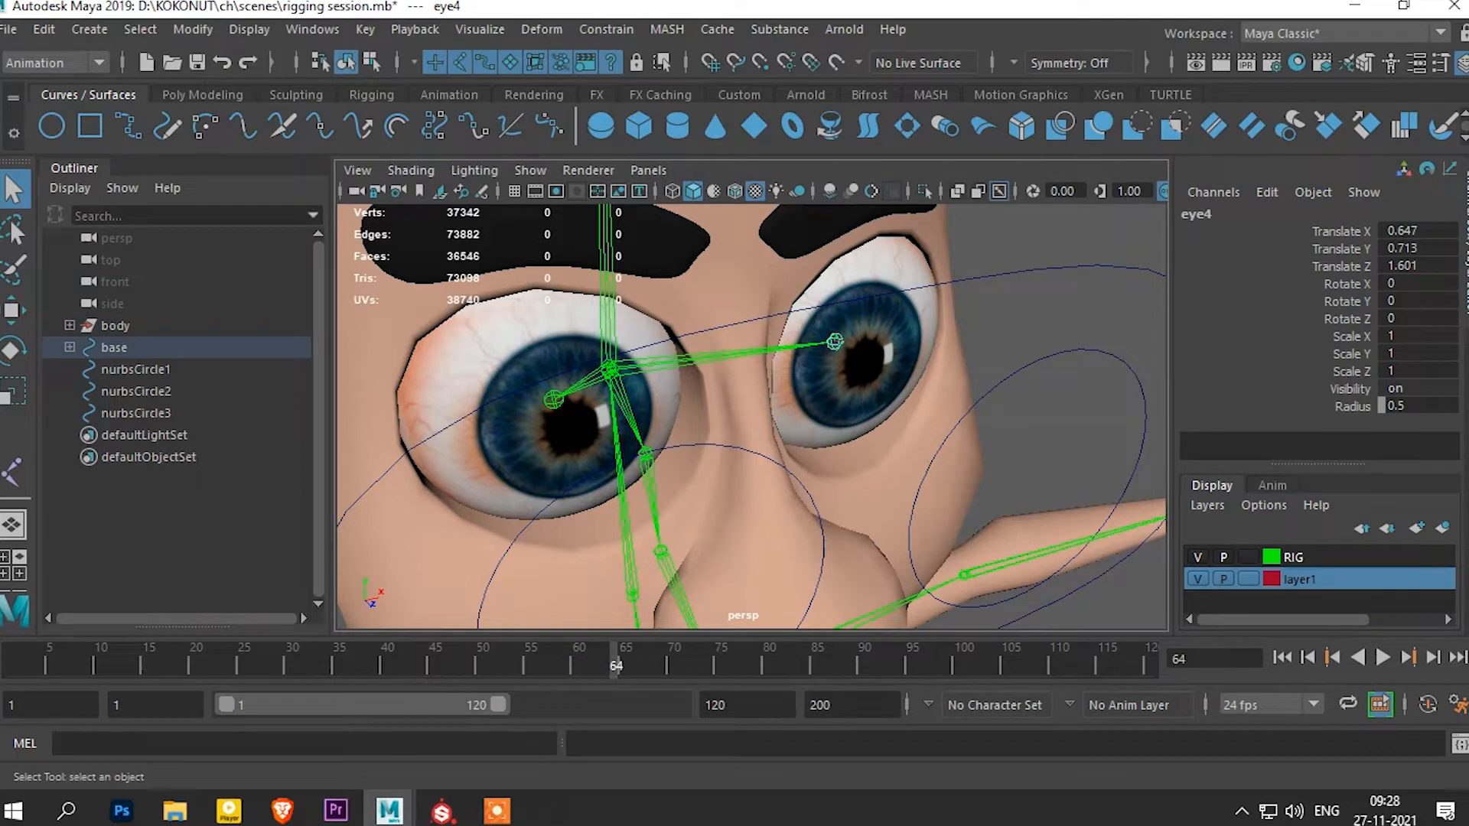
{"action": "left_click", "coordinate": [1048, 325]}
{"action": "left_click", "coordinate": [863, 367]}
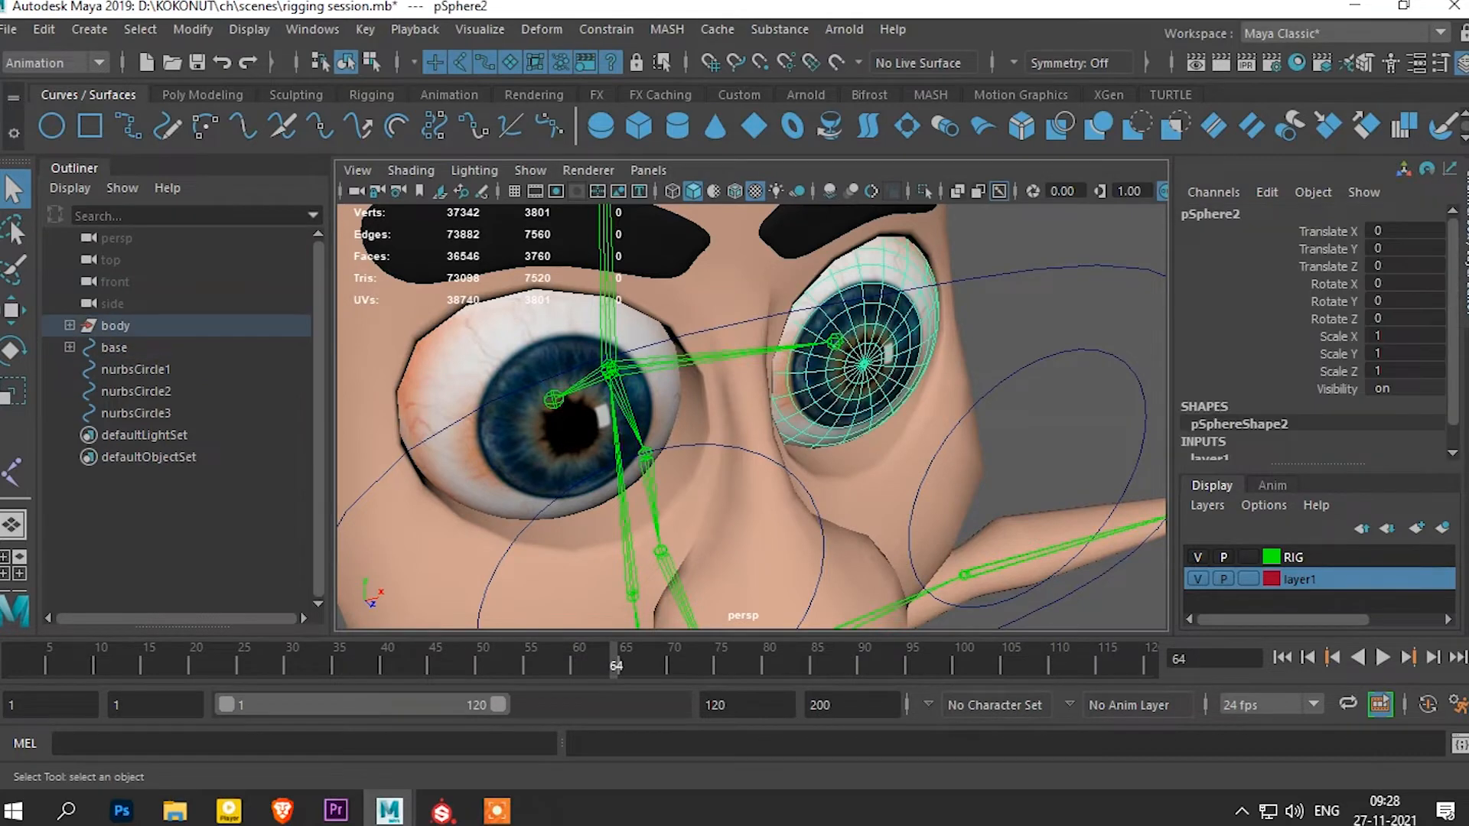
{"action": "left_click_drag", "start_coordinate": [863, 367], "coordinate": [877, 375], "text": "alt"}
{"action": "left_click", "coordinate": [589, 366]}
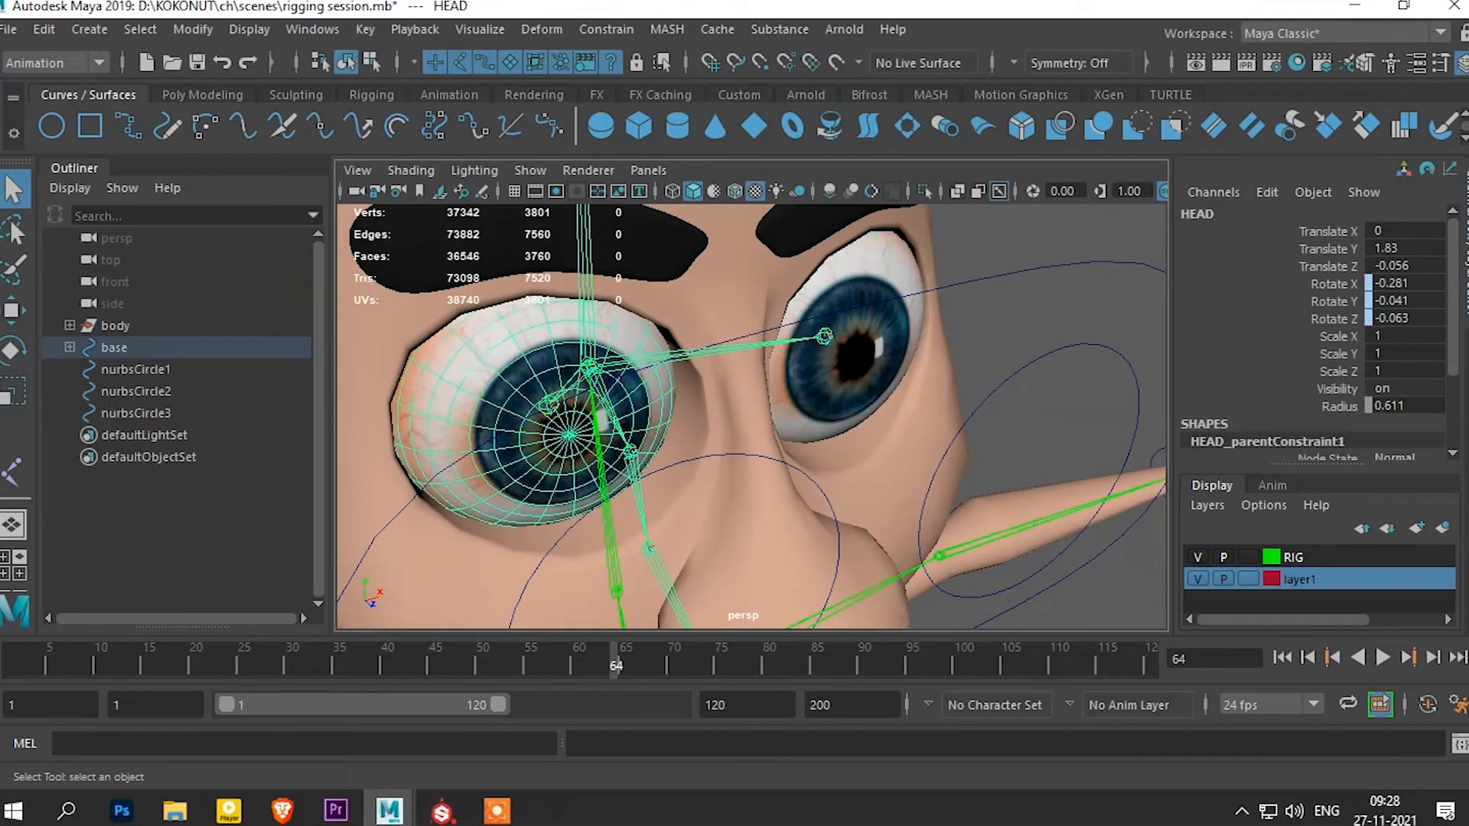
{"action": "key", "text": "e"}
{"action": "left_click_drag", "start_coordinate": [579, 417], "coordinate": [566, 417]}
{"action": "key", "text": "ctrl+z"}
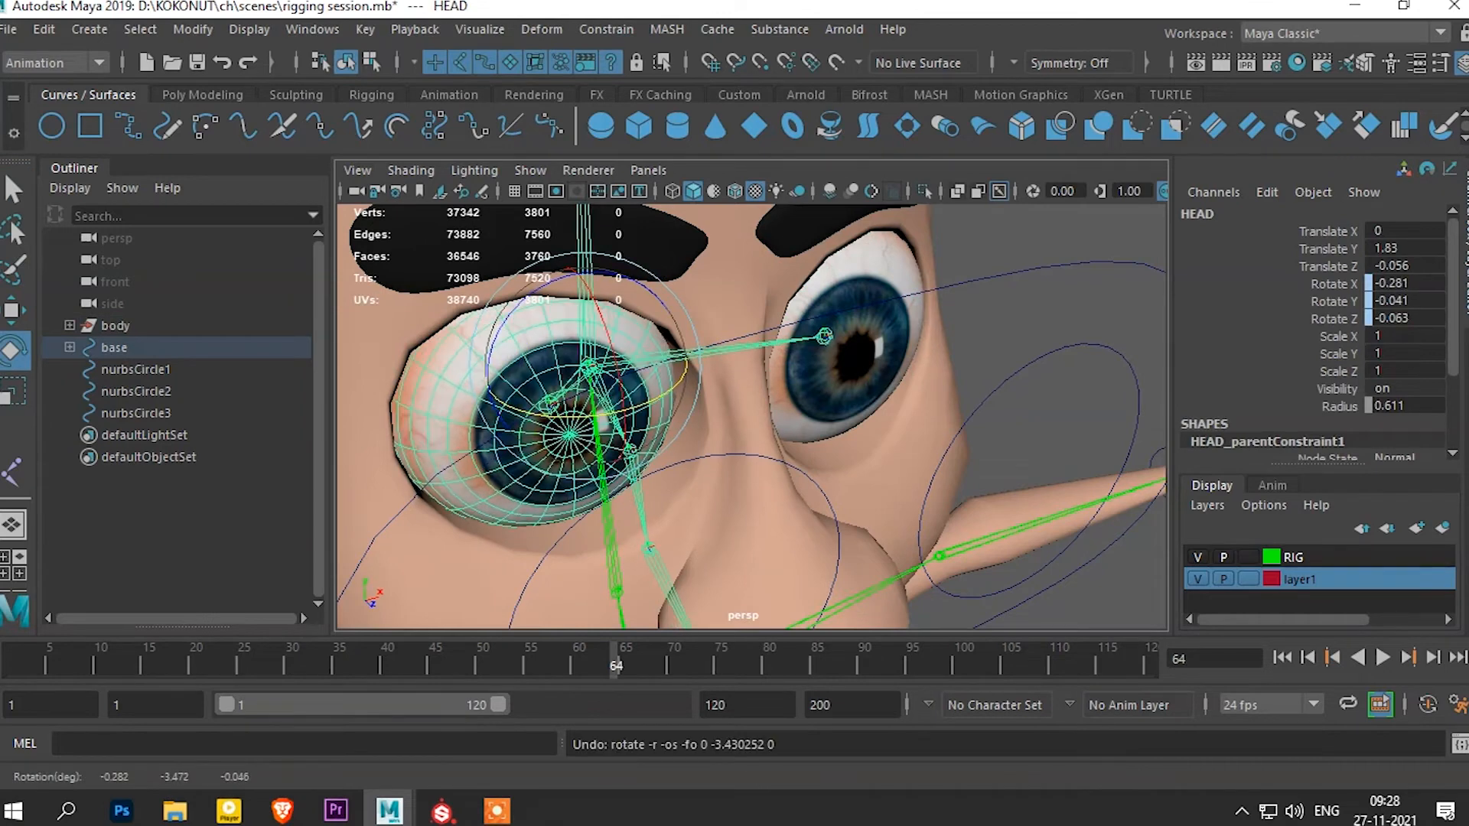
Parent the eyeball pSphere2 to the eye joint eye4 and clear the selection
{"action": "left_click", "coordinate": [861, 375]}
{"action": "key", "text": "q"}
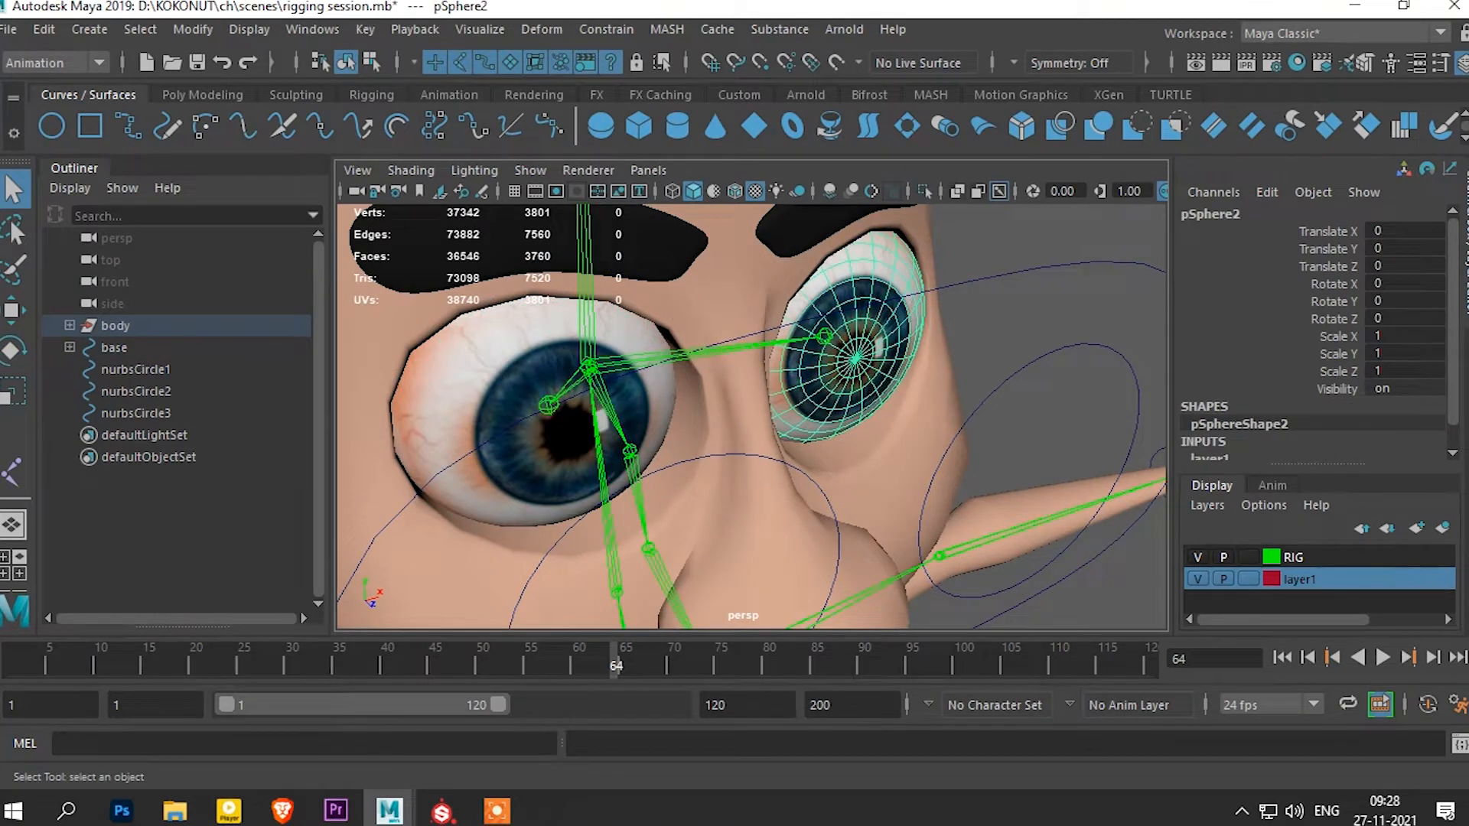
{"action": "left_click", "coordinate": [824, 336], "text": "shift"}
{"action": "key", "text": "p"}
{"action": "left_click", "coordinate": [1029, 329]}
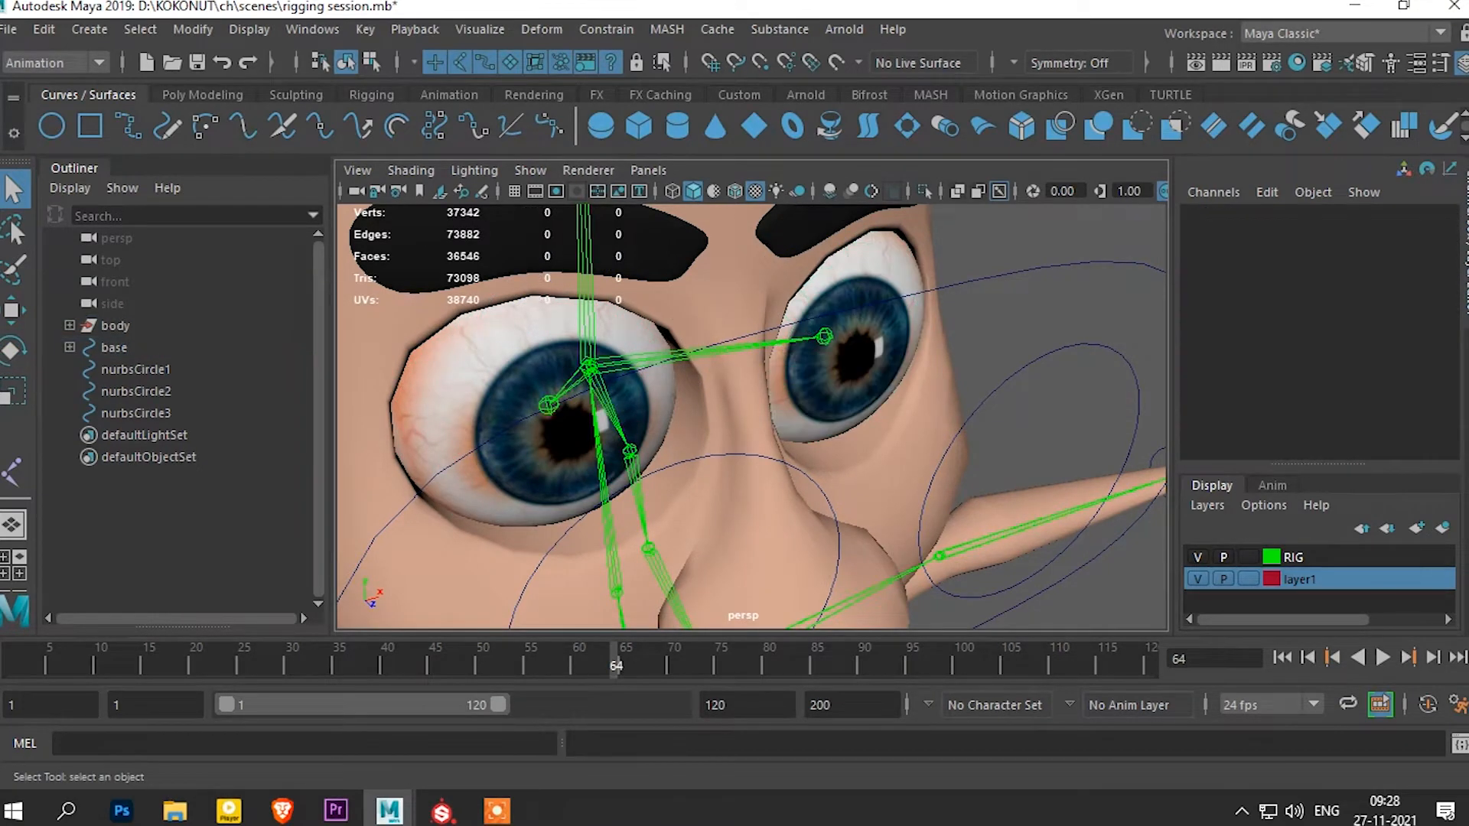
Test-rotate the head joint to check both parented eyeballs, then undo the rotation and the selection
{"action": "left_click", "coordinate": [588, 369]}
{"action": "key", "text": "e"}
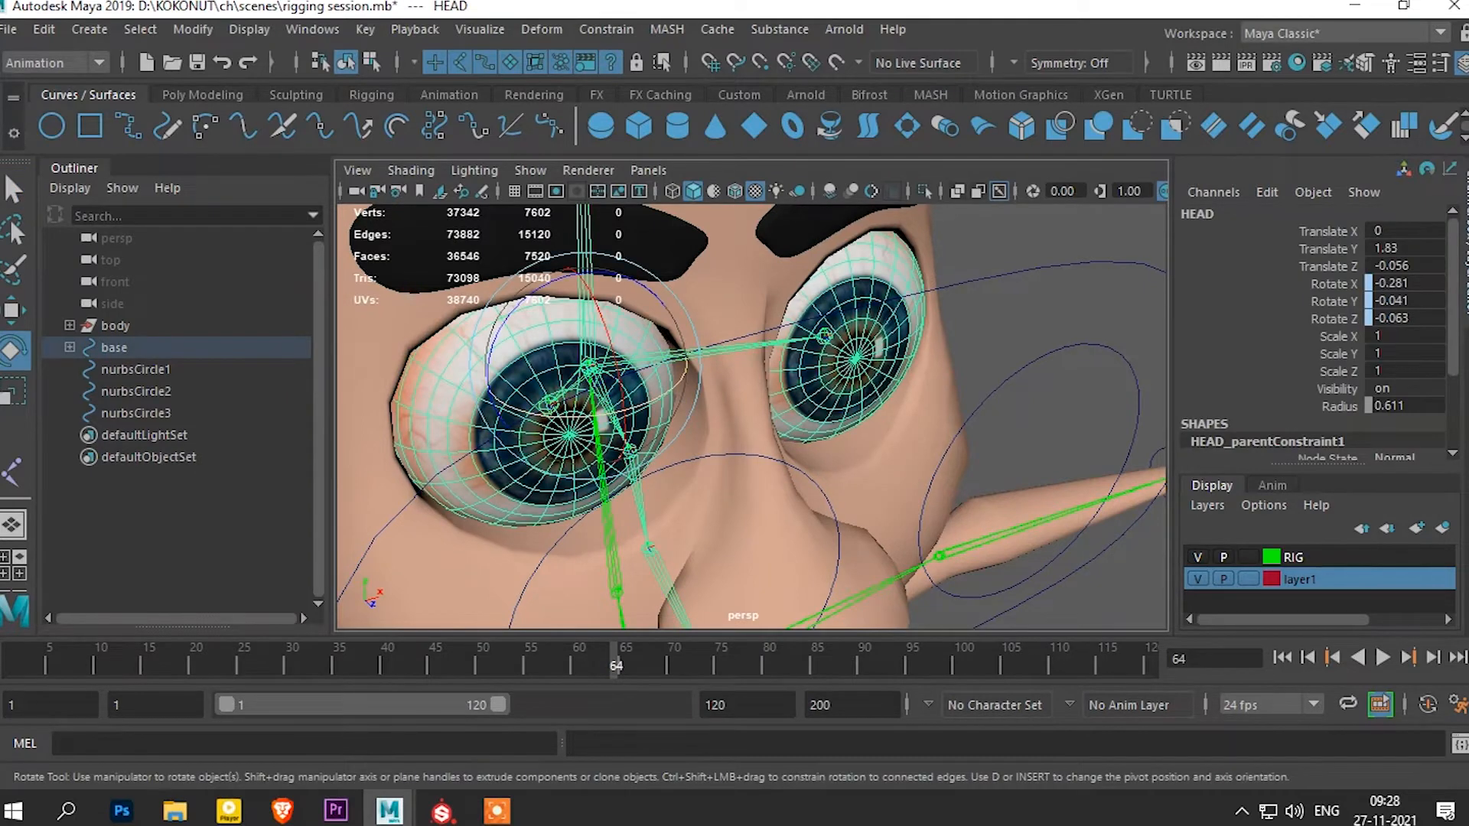
{"action": "mouse_move", "coordinate": [585, 417]}
{"action": "left_mouse_down"}
{"action": "mouse_move", "coordinate": [611, 415]}
{"action": "mouse_move", "coordinate": [577, 417]}
{"action": "mouse_move", "coordinate": [593, 428]}
{"action": "mouse_move", "coordinate": [589, 398]}
{"action": "left_mouse_up"}
{"action": "key", "text": "ctrl+z"}
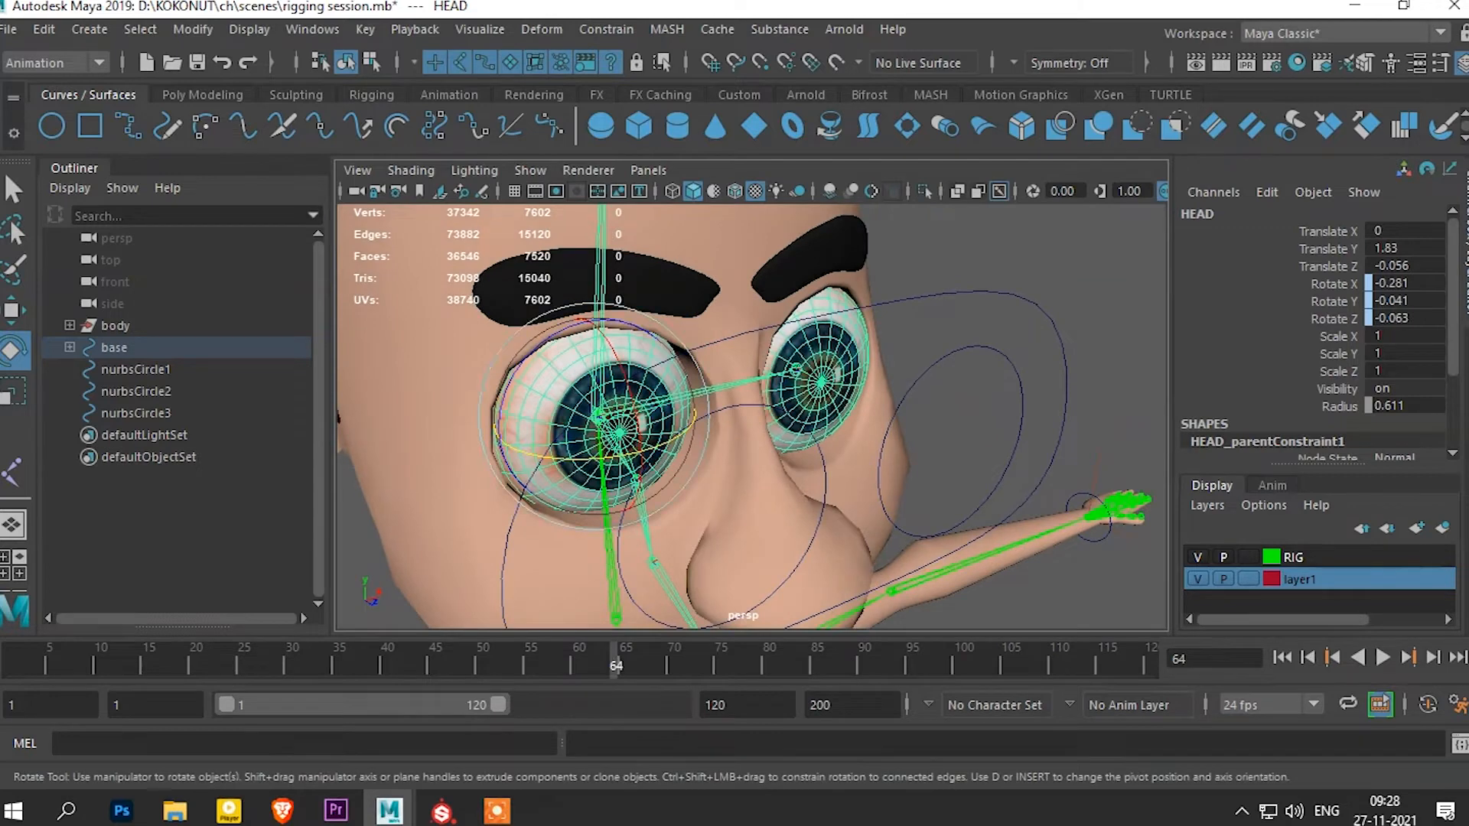
{"action": "key", "text": "ctrl+z"}
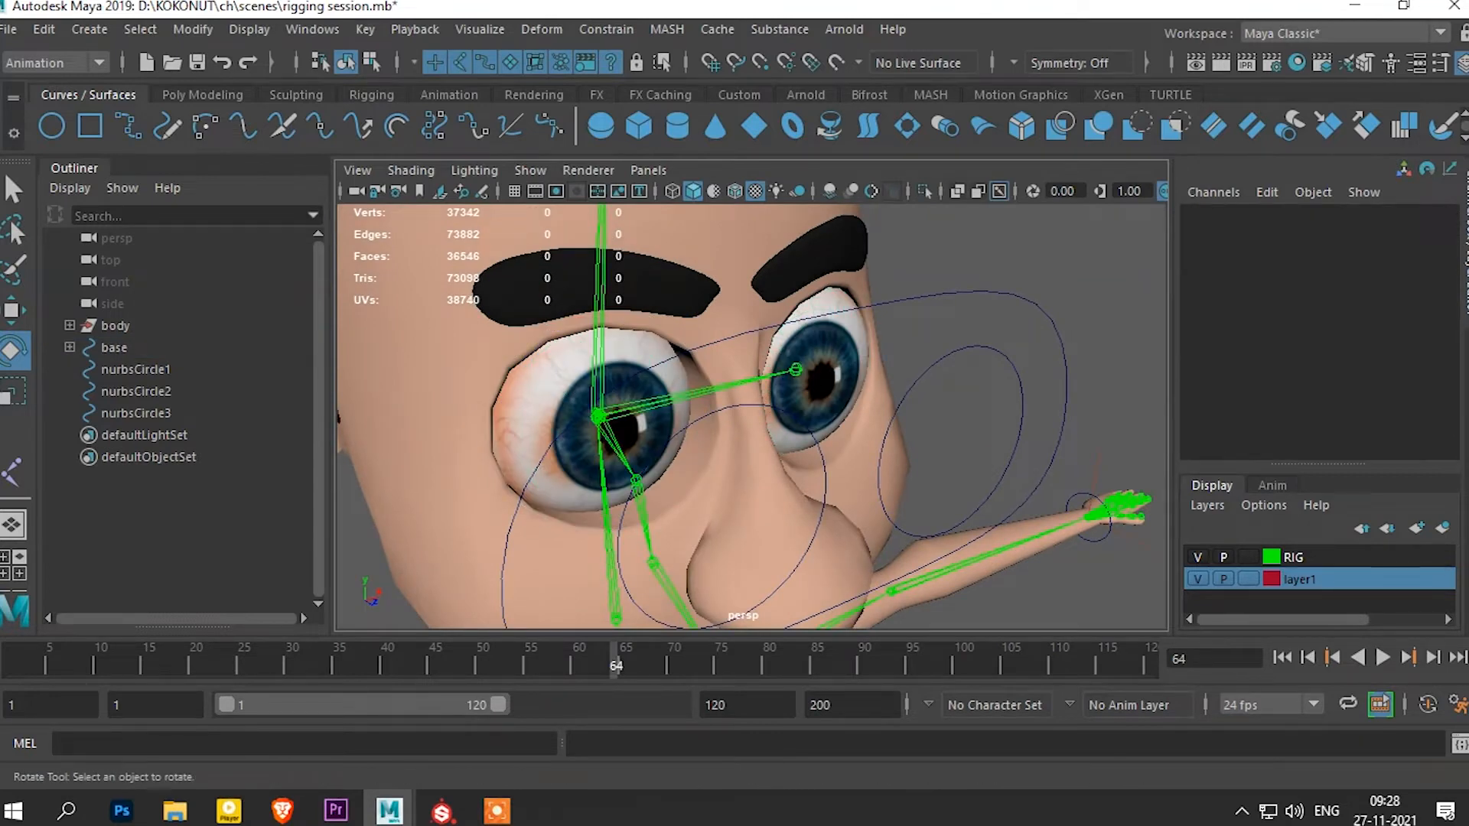
Try an Aim constraint with the eyeball pSphere3 selected first and its control nurbsCircle2 selected last
{"action": "left_click", "coordinate": [135, 391]}
{"action": "left_click_drag", "start_coordinate": [735, 428], "coordinate": [853, 430], "text": "alt"}
{"action": "key", "text": "w"}
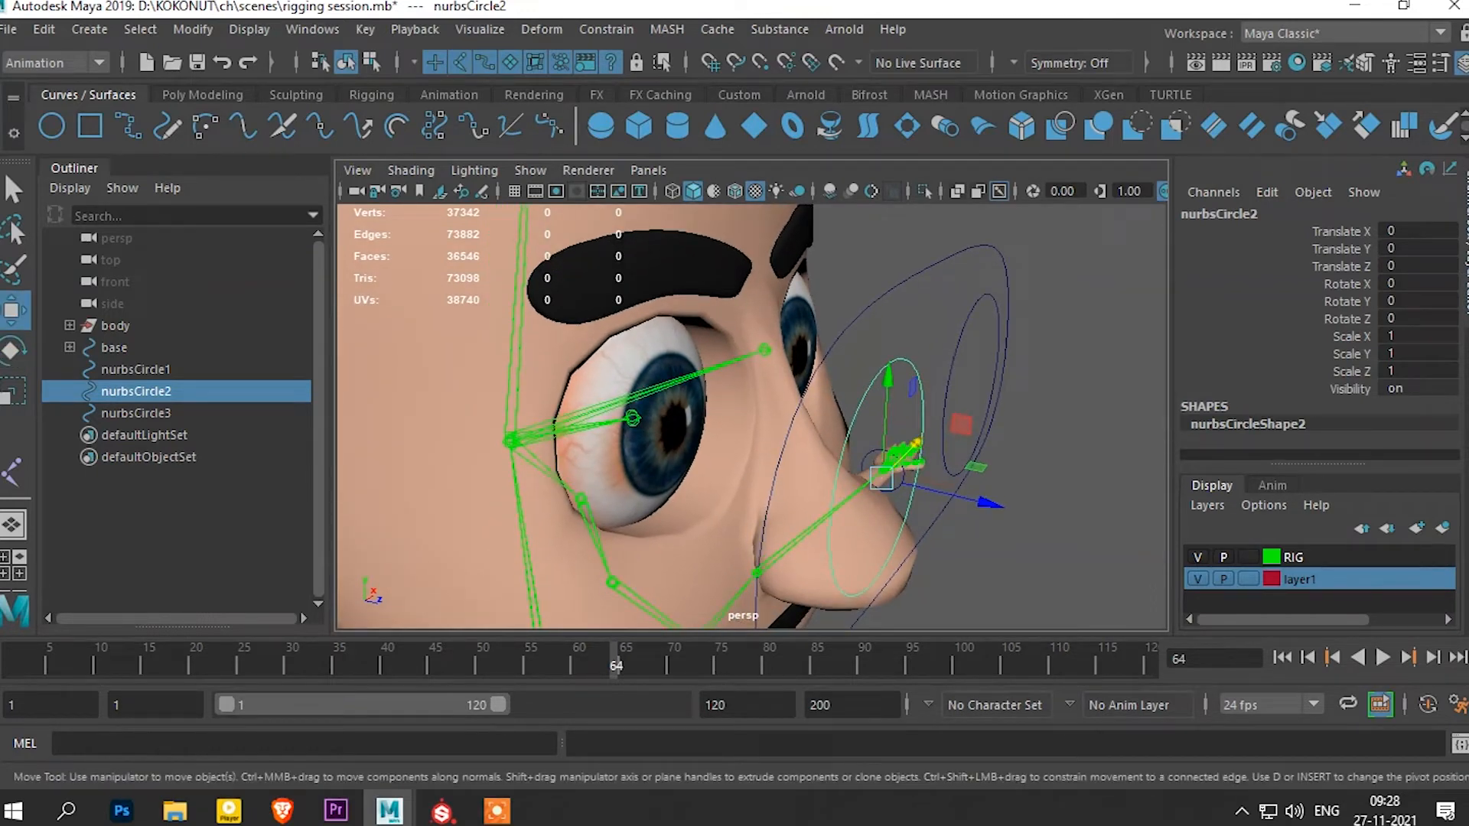
{"action": "left_click", "coordinate": [654, 459]}
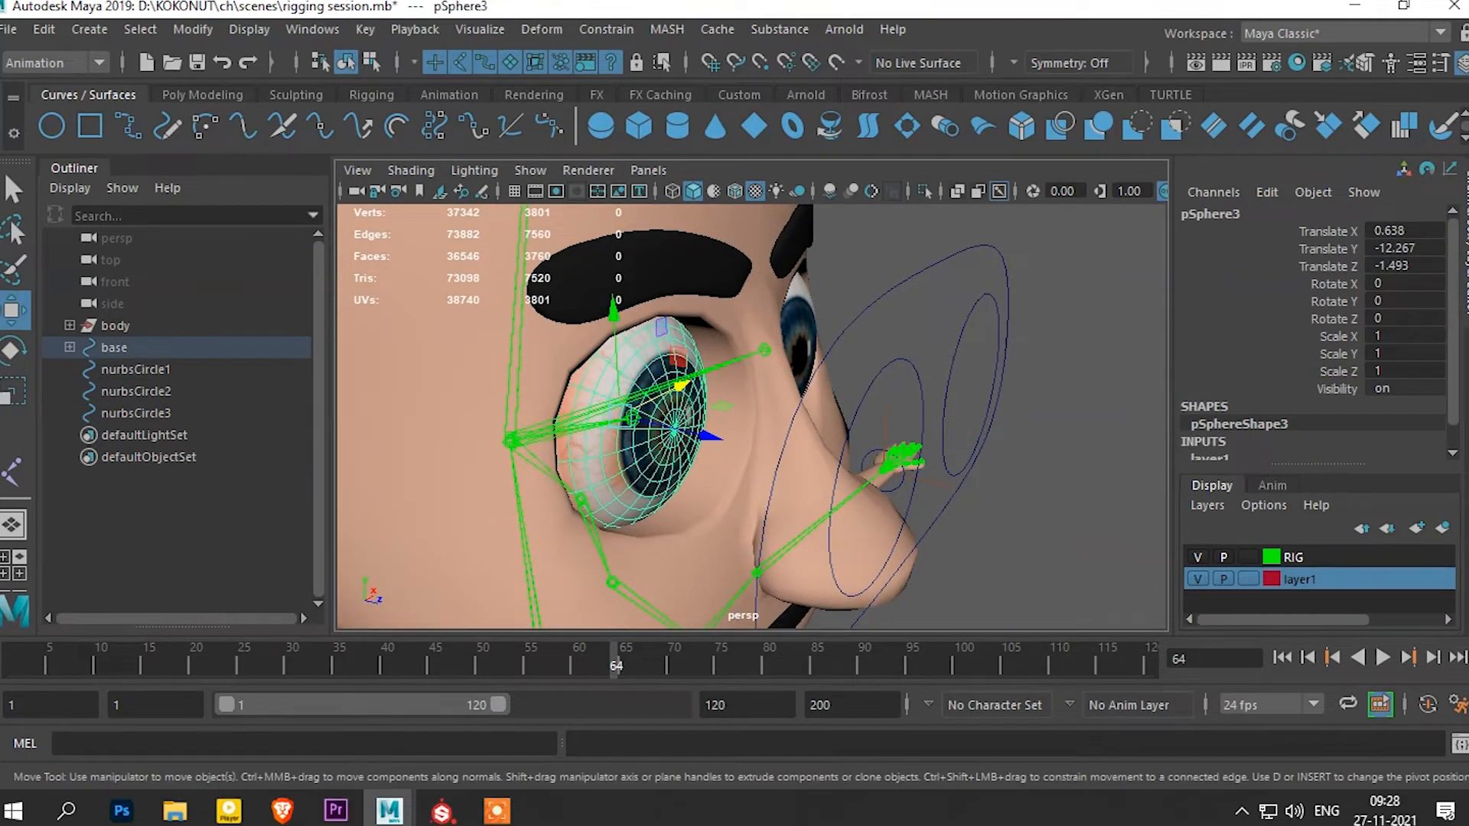
{"action": "left_click", "coordinate": [863, 391], "text": "shift"}
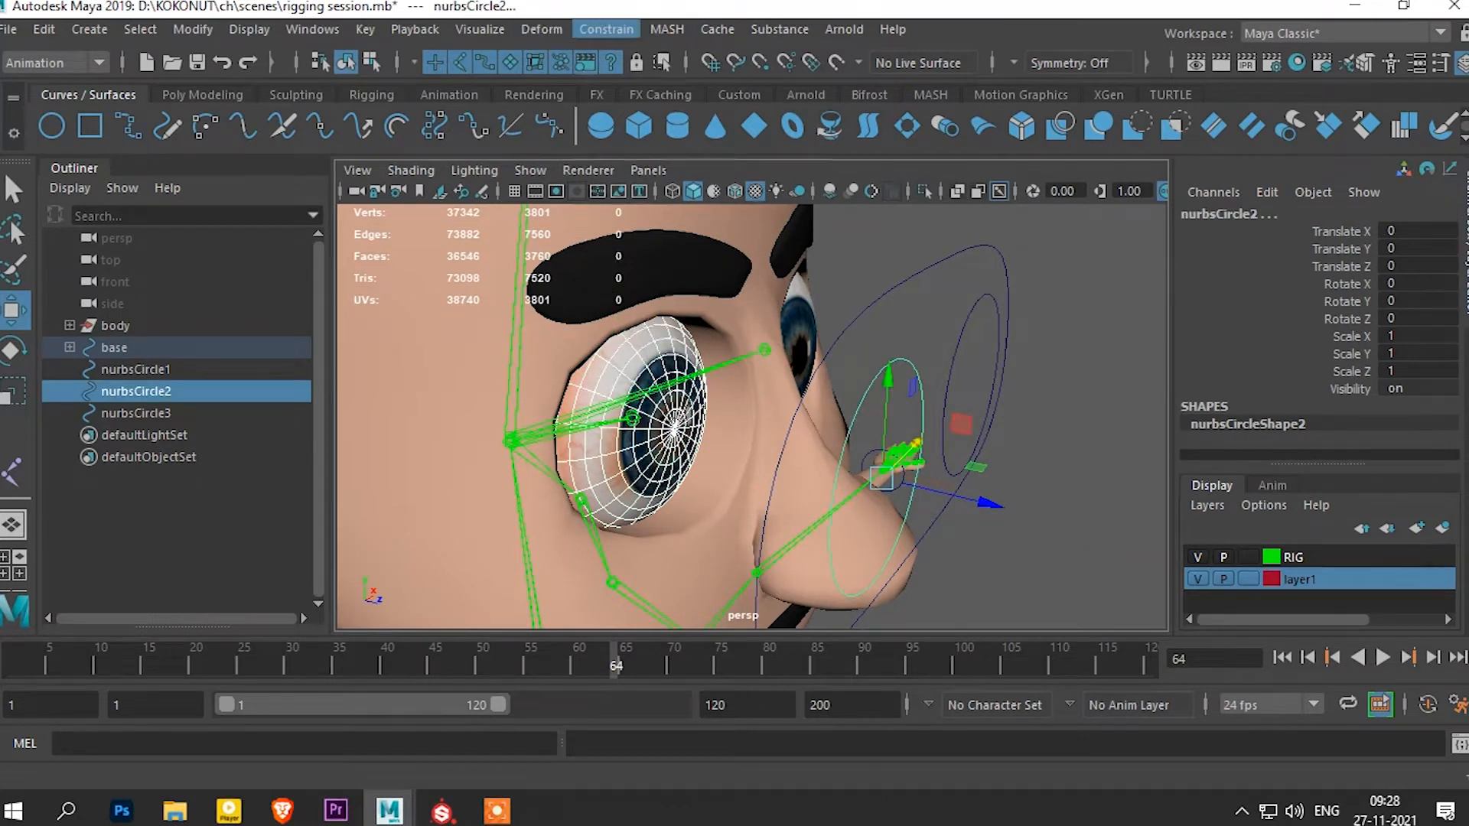
{"action": "left_click", "coordinate": [606, 29]}
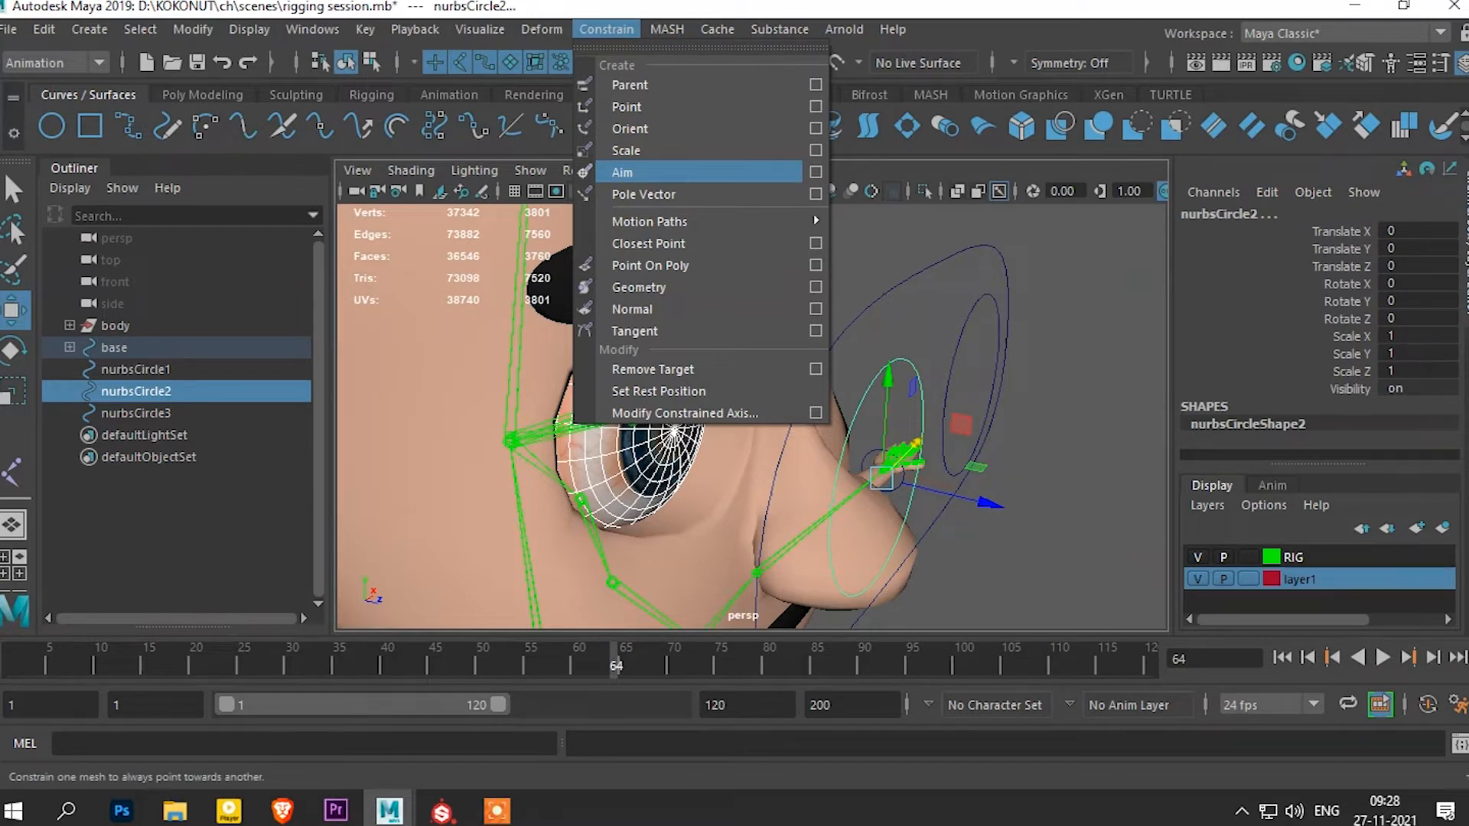
{"action": "left_click", "coordinate": [622, 173]}
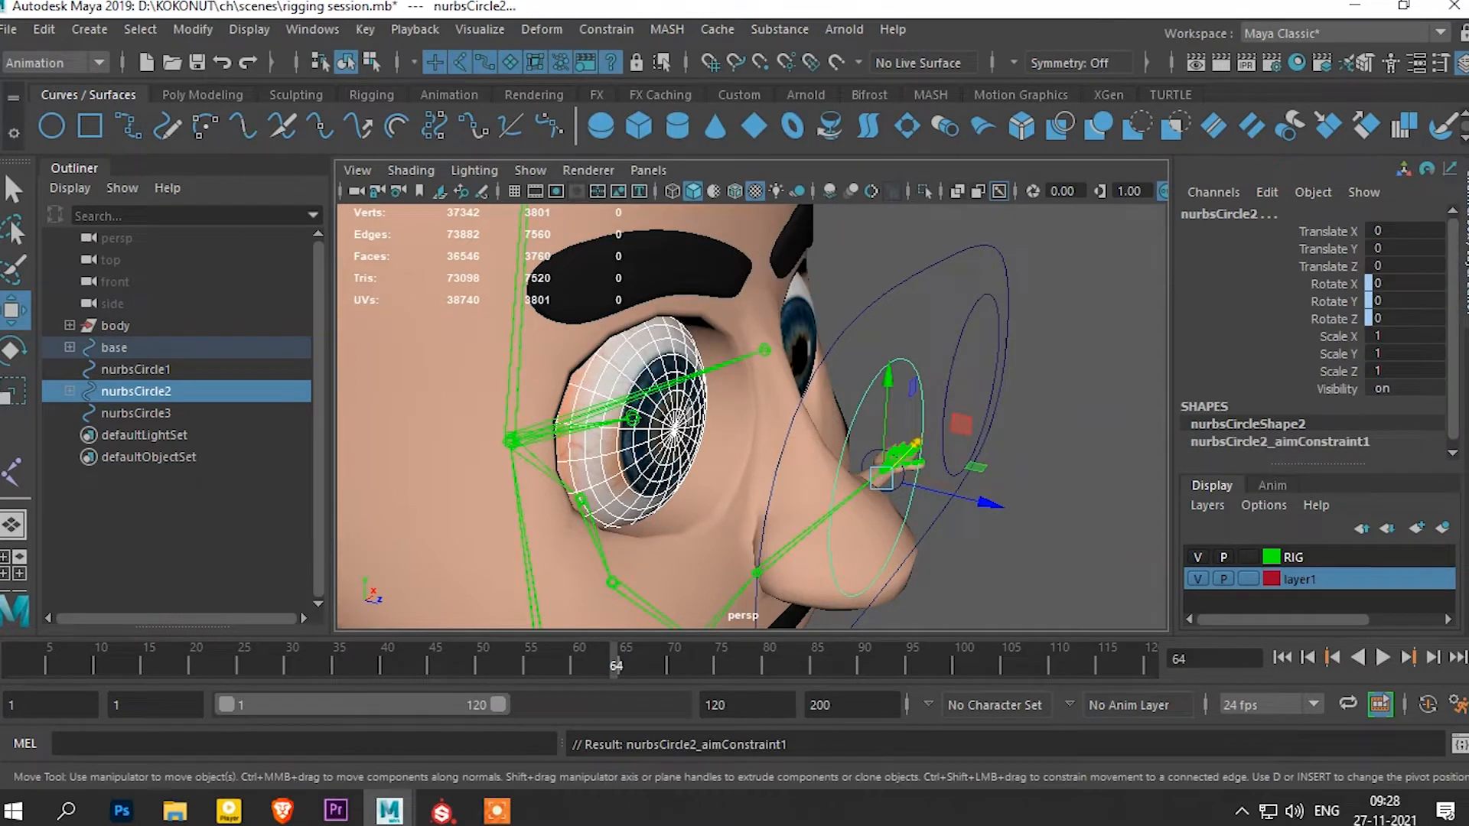
Test the constrained nurbsCircle2, then undo the Aim constraint created on it
{"action": "left_click", "coordinate": [922, 398]}
{"action": "left_click", "coordinate": [1071, 429]}
{"action": "left_click", "coordinate": [922, 397]}
{"action": "left_click_drag", "start_coordinate": [922, 429], "coordinate": [1032, 466], "text": "alt"}
{"action": "key", "text": "ctrl+z"}
{"action": "key", "text": "ctrl+z"}
{"action": "key", "text": "ctrl+z"}
{"action": "key", "text": "ctrl+z"}
{"action": "key", "text": "ctrl+z"}
{"action": "left_click", "coordinate": [987, 459]}
{"action": "left_click", "coordinate": [920, 413]}
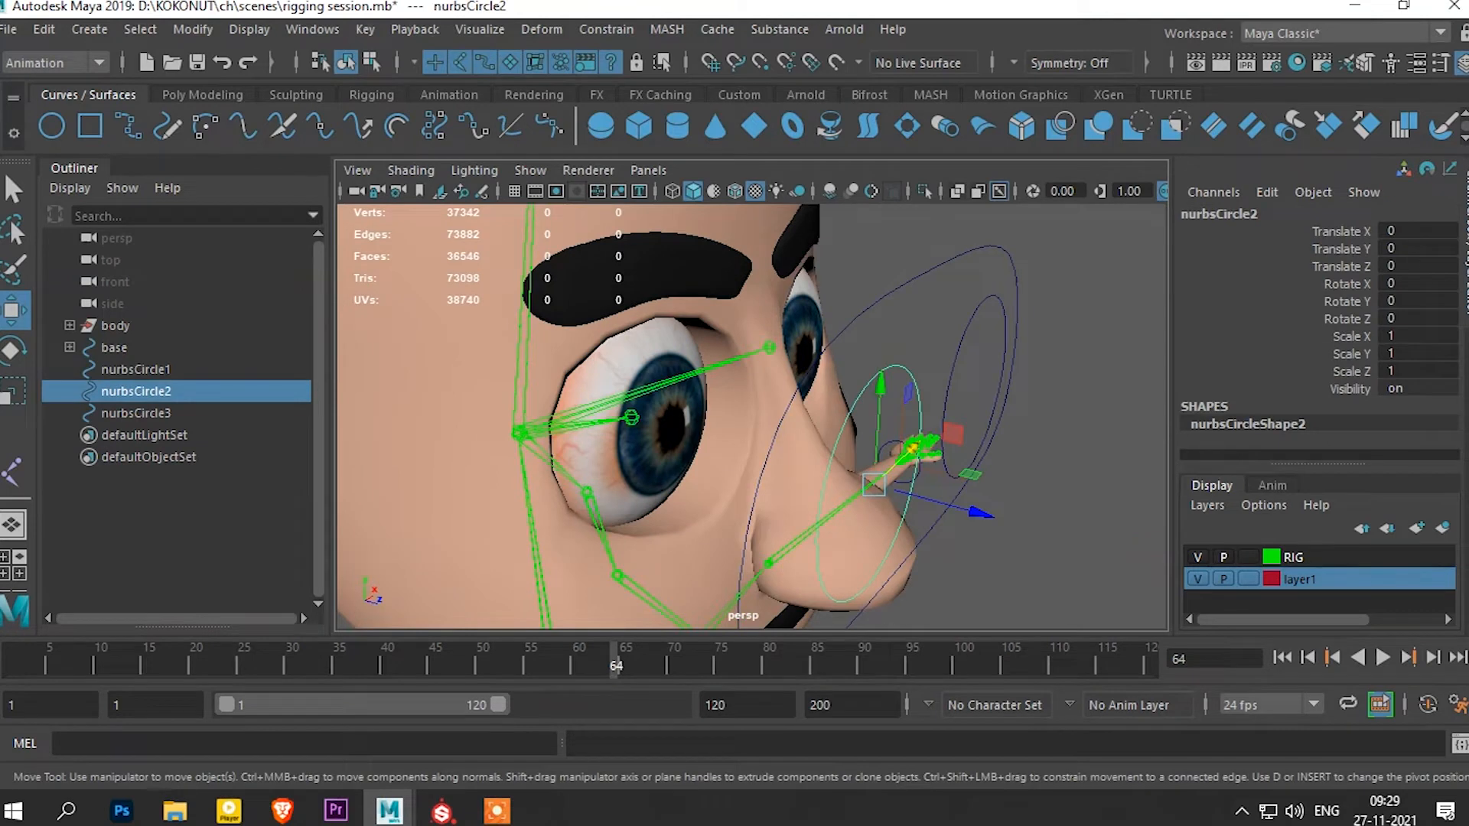
{"action": "left_click", "coordinate": [646, 451], "text": "shift"}
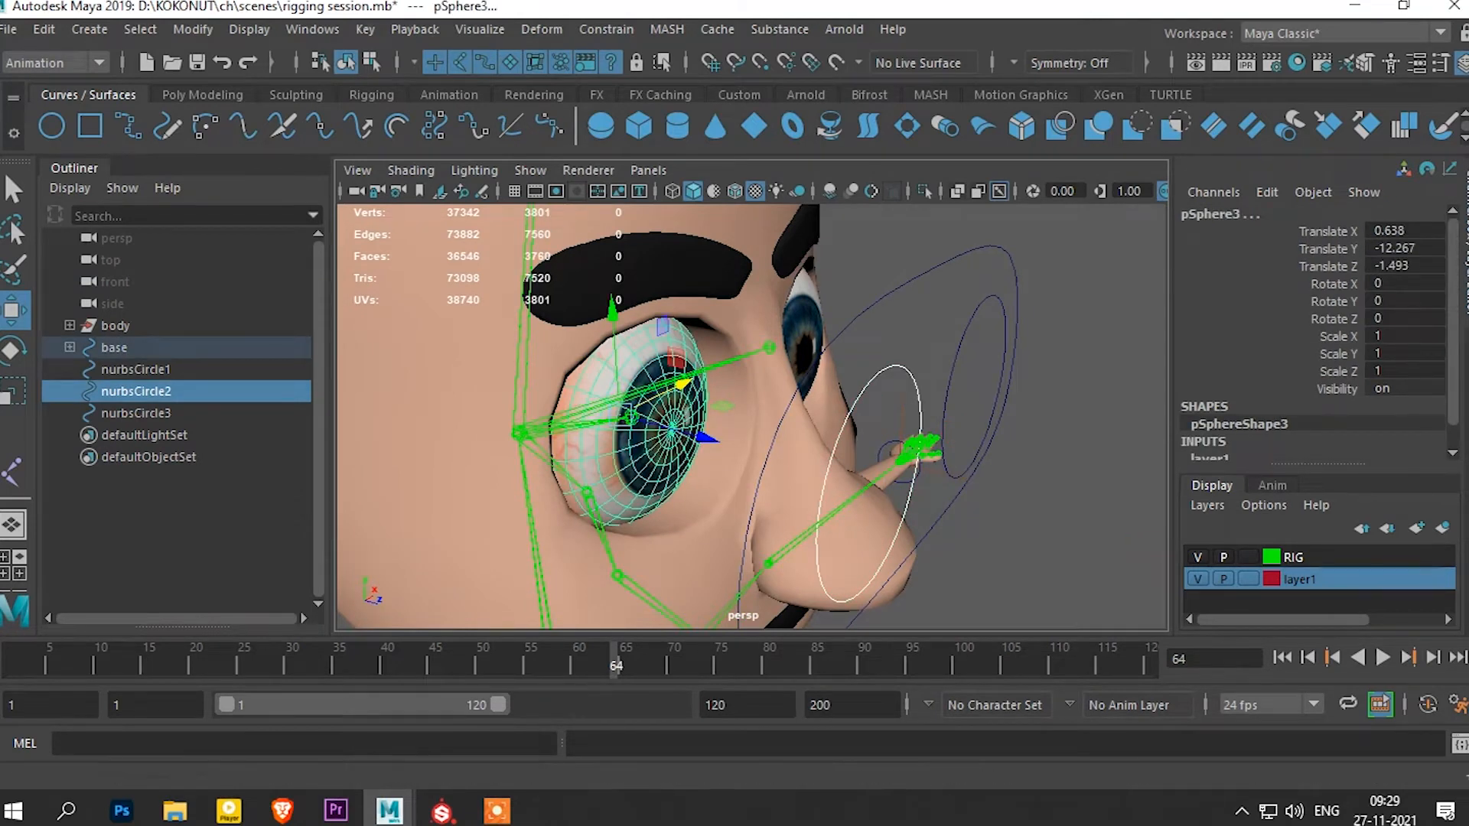
{"action": "left_click", "coordinate": [606, 29]}
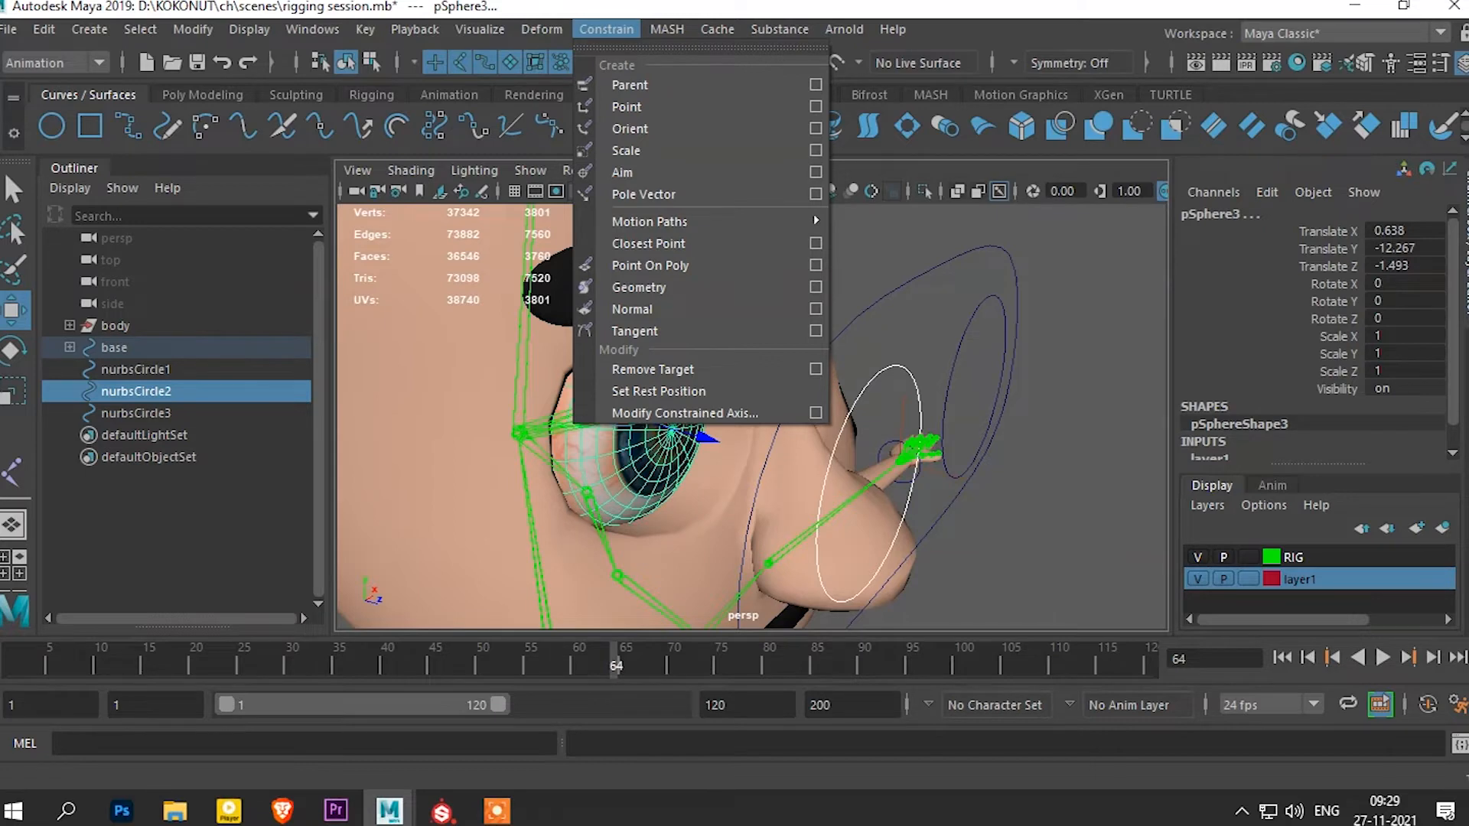
{"action": "left_click", "coordinate": [1071, 344]}
{"action": "left_click", "coordinate": [675, 398]}
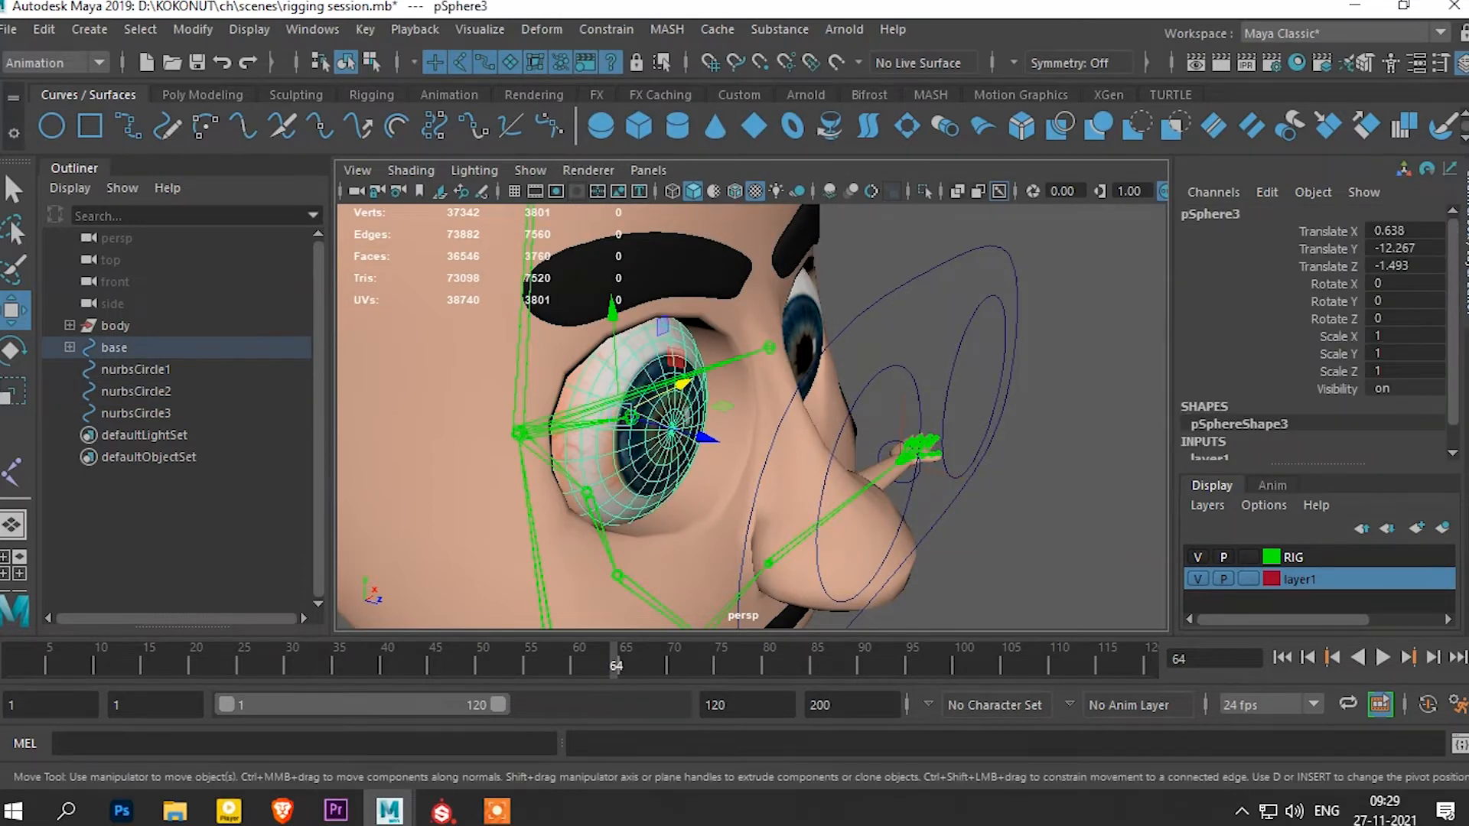
Aim-constrain the eyeball pSphere3 to the control nurbsCircle2, then test the control from the front of the face
{"action": "left_click", "coordinate": [873, 377]}
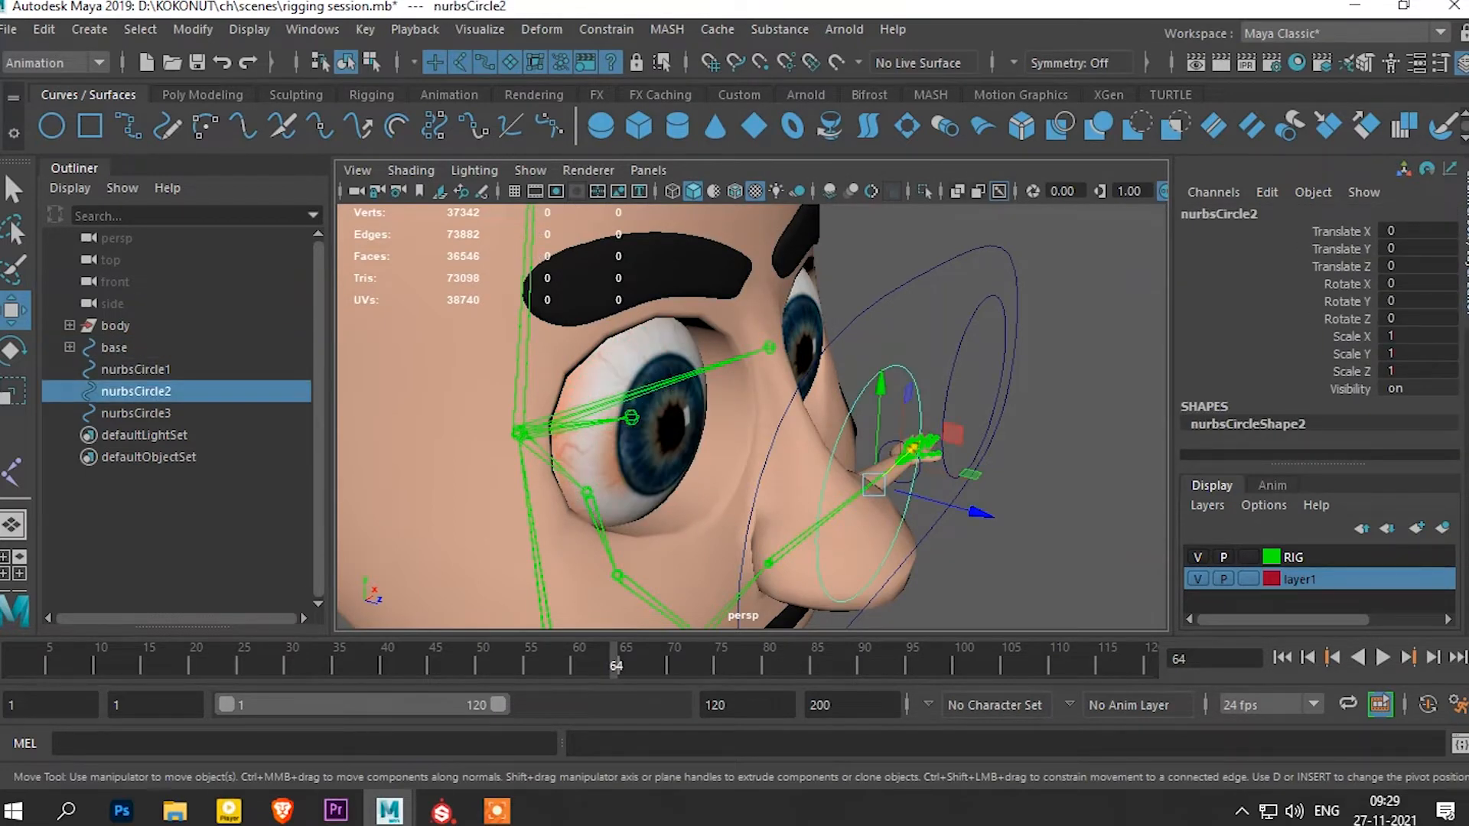
{"action": "left_click", "coordinate": [670, 417], "text": "shift"}
{"action": "left_click", "coordinate": [606, 29]}
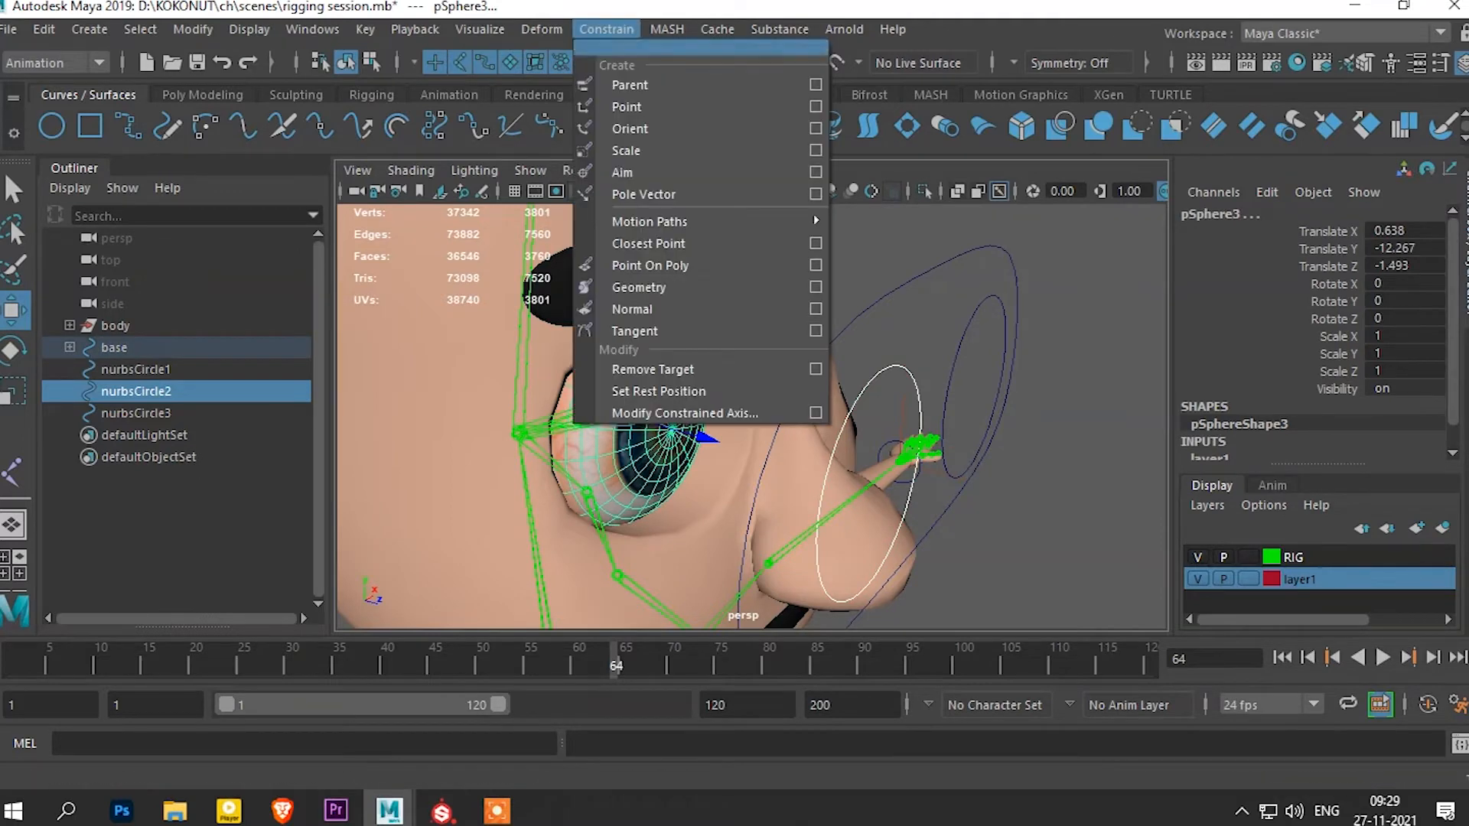
{"action": "left_click", "coordinate": [627, 173]}
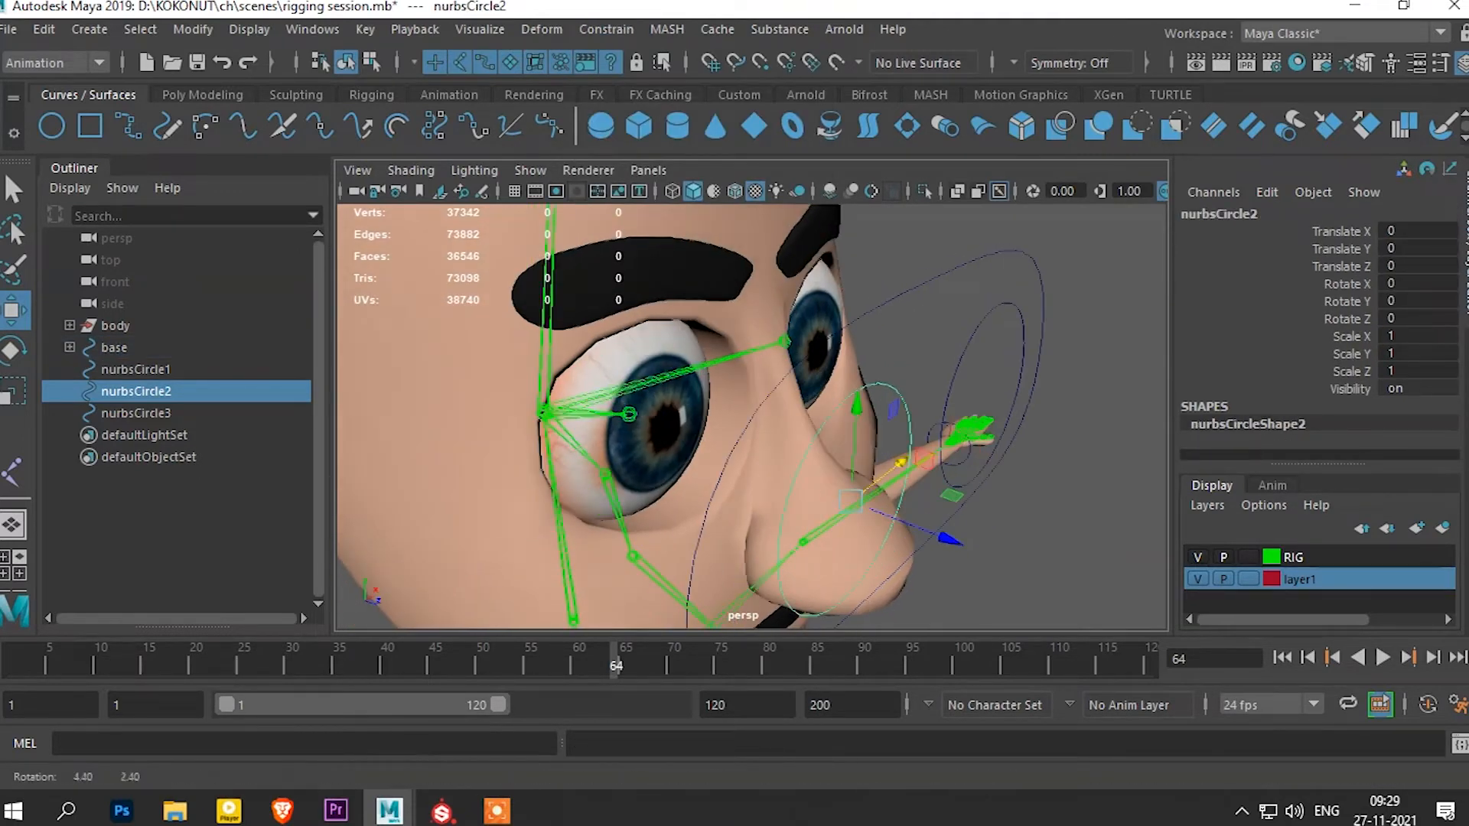
{"action": "left_click_drag", "start_coordinate": [750, 413], "coordinate": [811, 413], "text": "alt"}
{"action": "left_click_drag", "start_coordinate": [862, 480], "coordinate": [820, 498]}
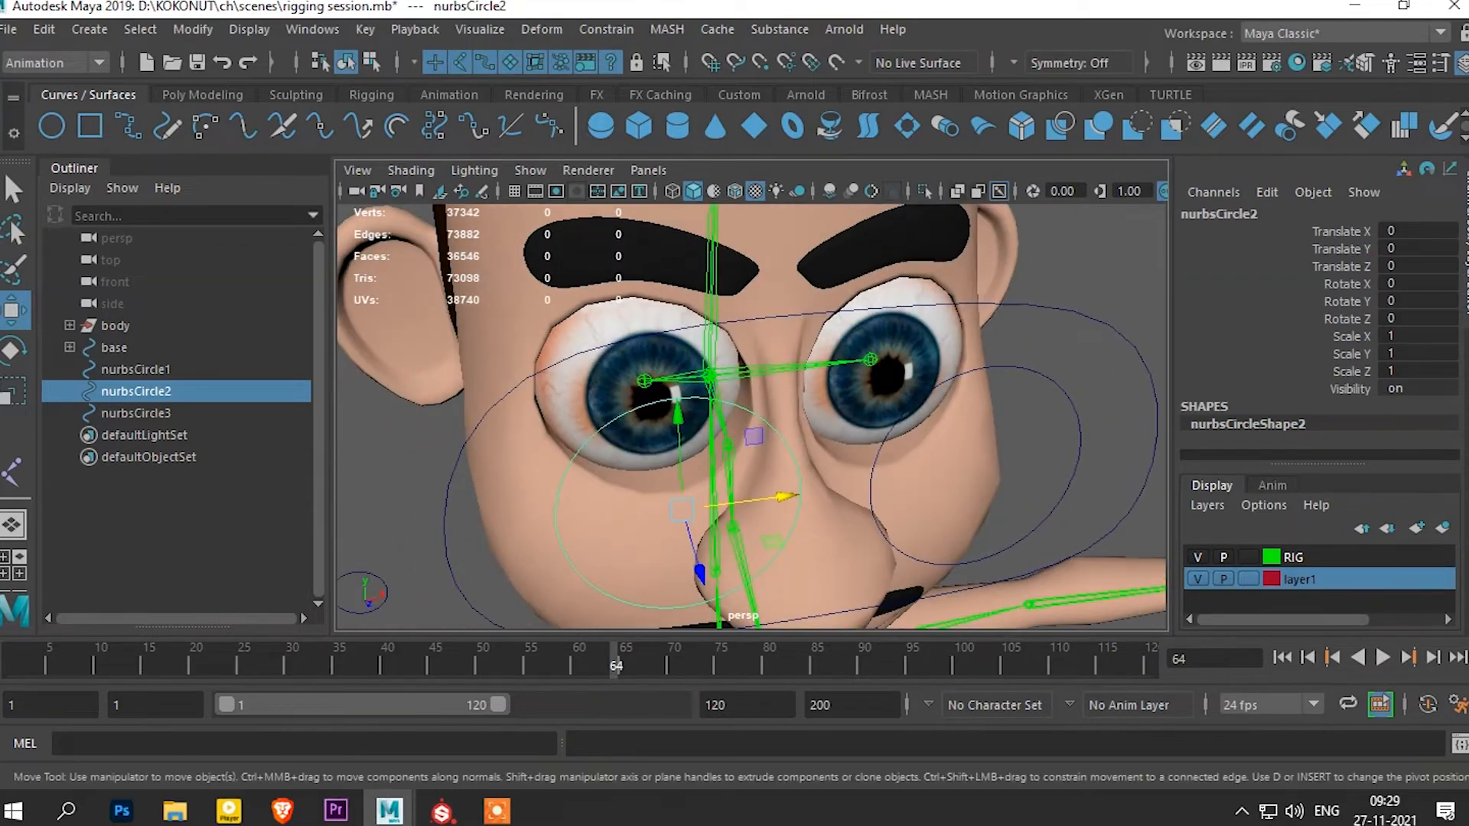
Aim-constrain the eyeball pSphere2 to the control nurbsCircle3
{"action": "left_click", "coordinate": [1080, 440]}
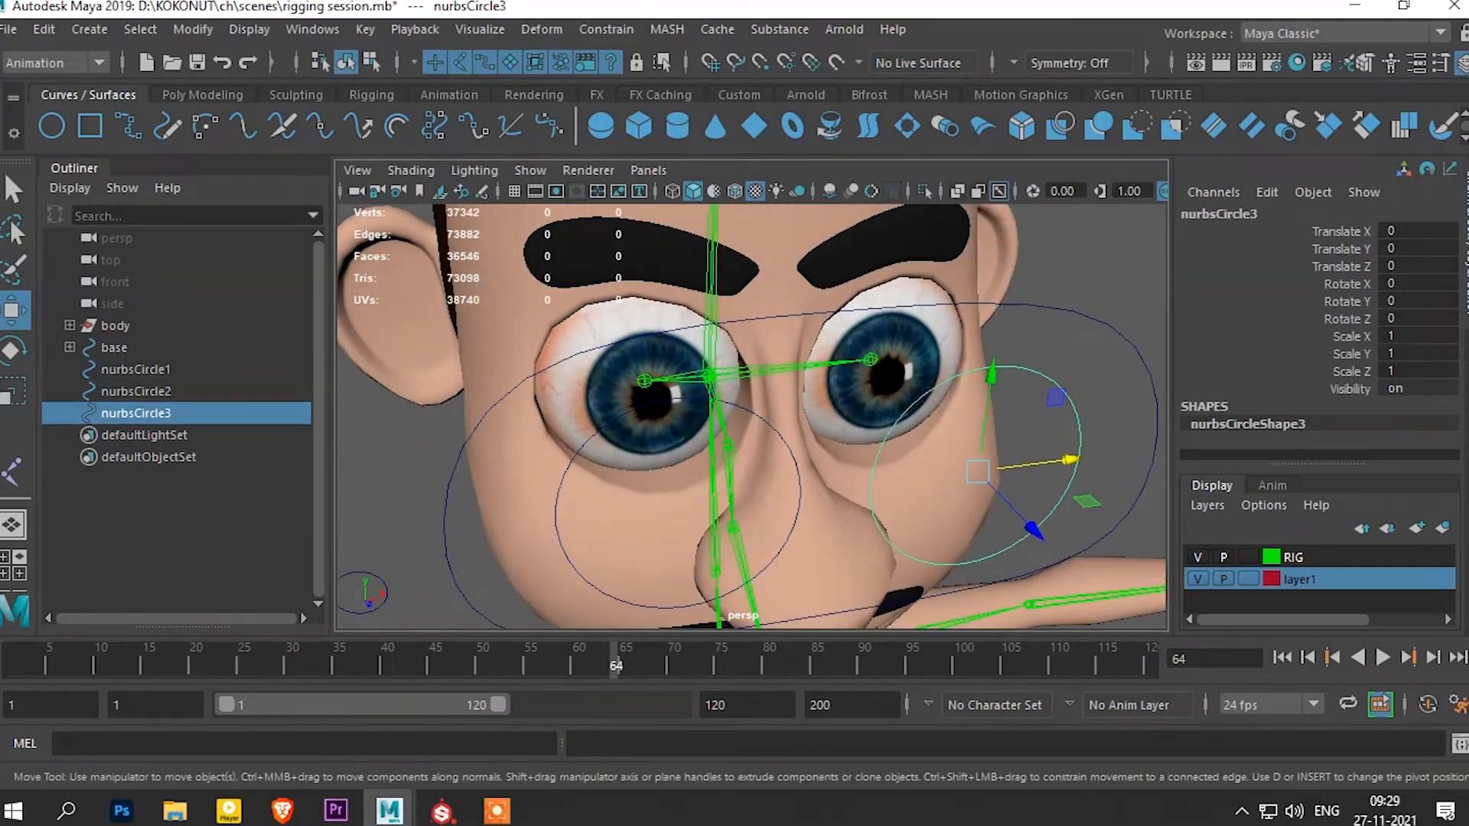
{"action": "left_click_drag", "start_coordinate": [1017, 459], "coordinate": [1075, 478], "text": "alt"}
{"action": "left_click", "coordinate": [880, 367], "text": "shift"}
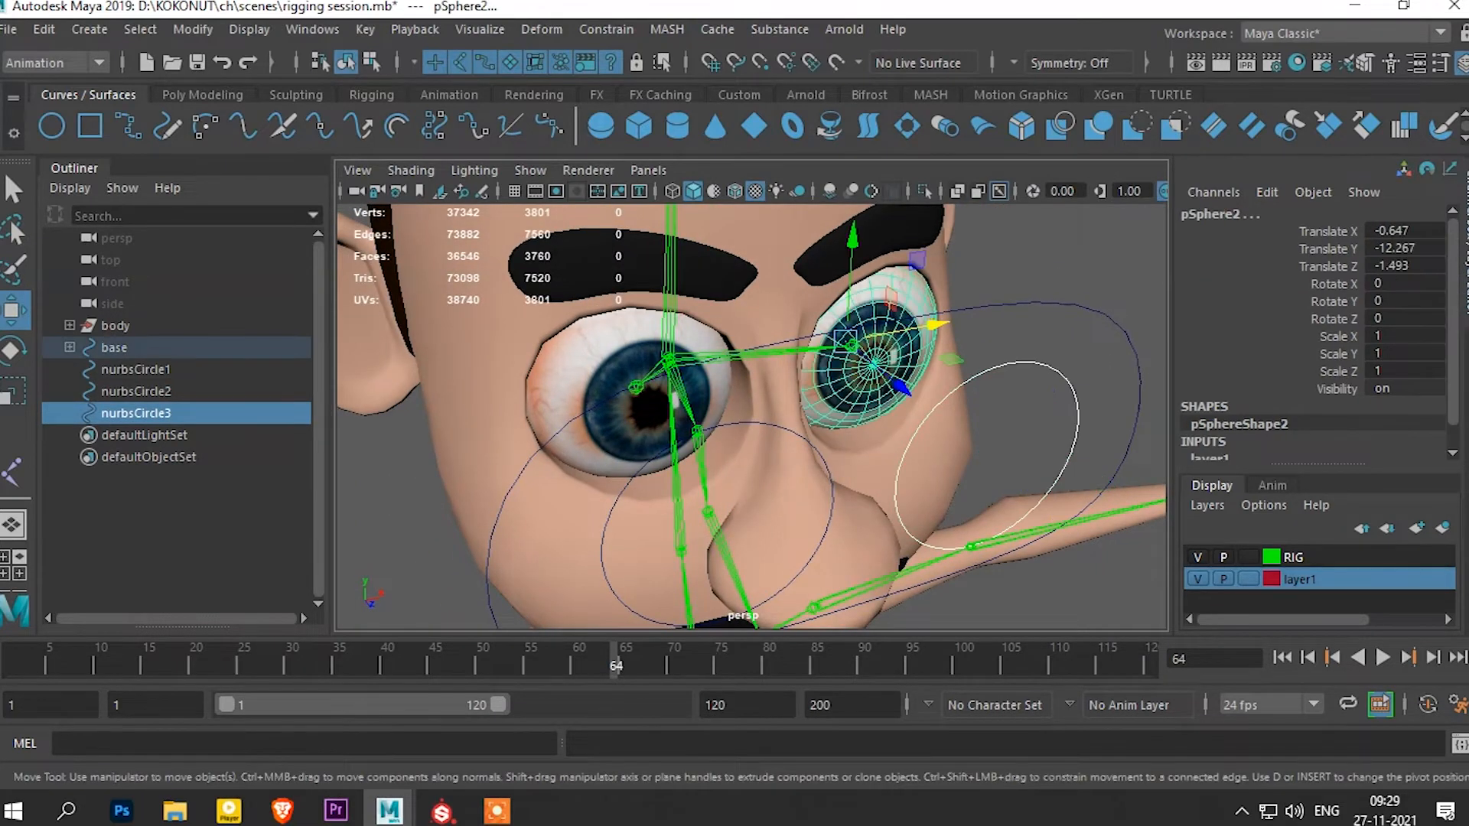
{"action": "left_click", "coordinate": [606, 29]}
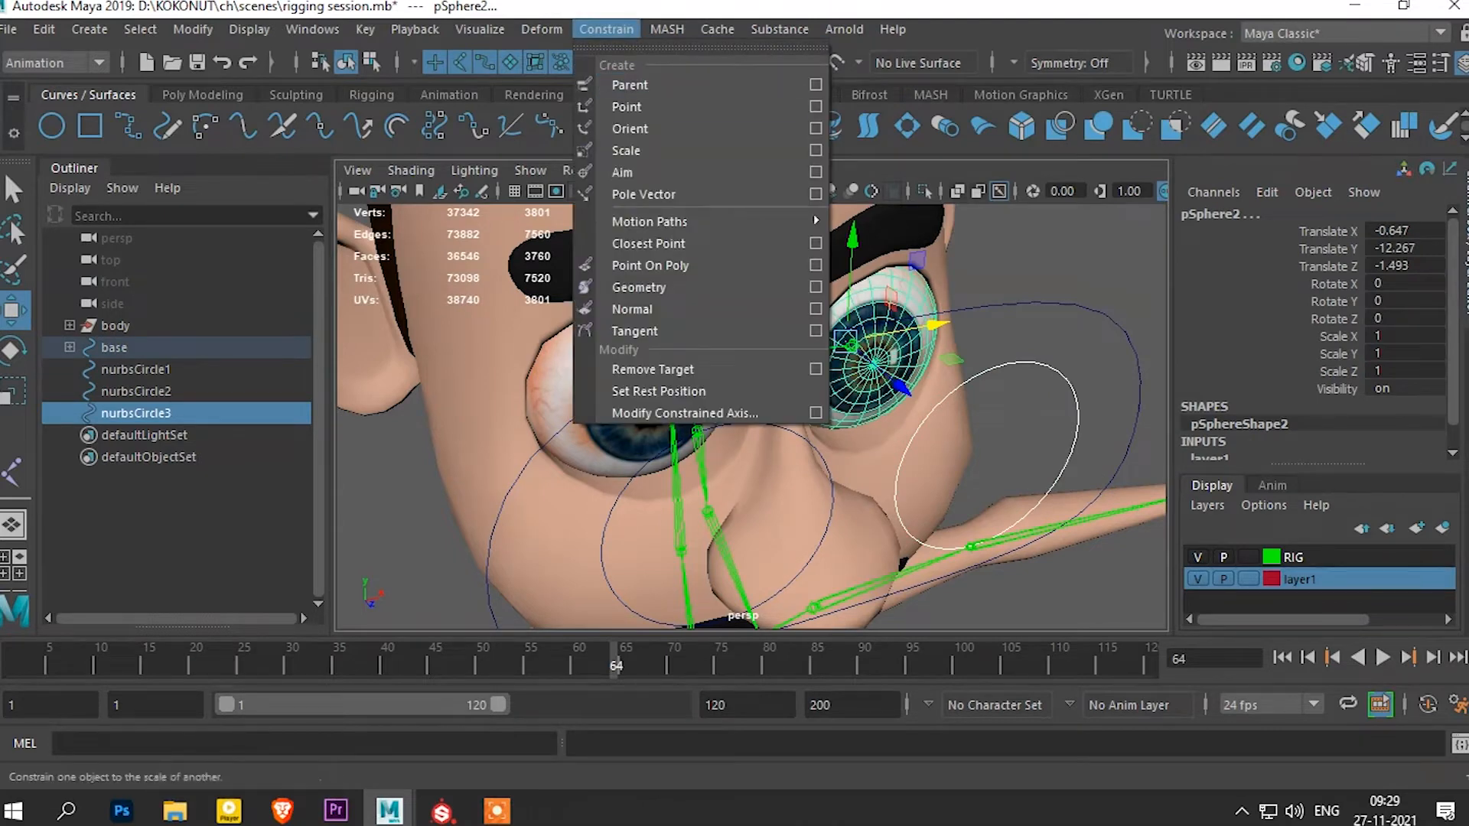
{"action": "left_click", "coordinate": [622, 172]}
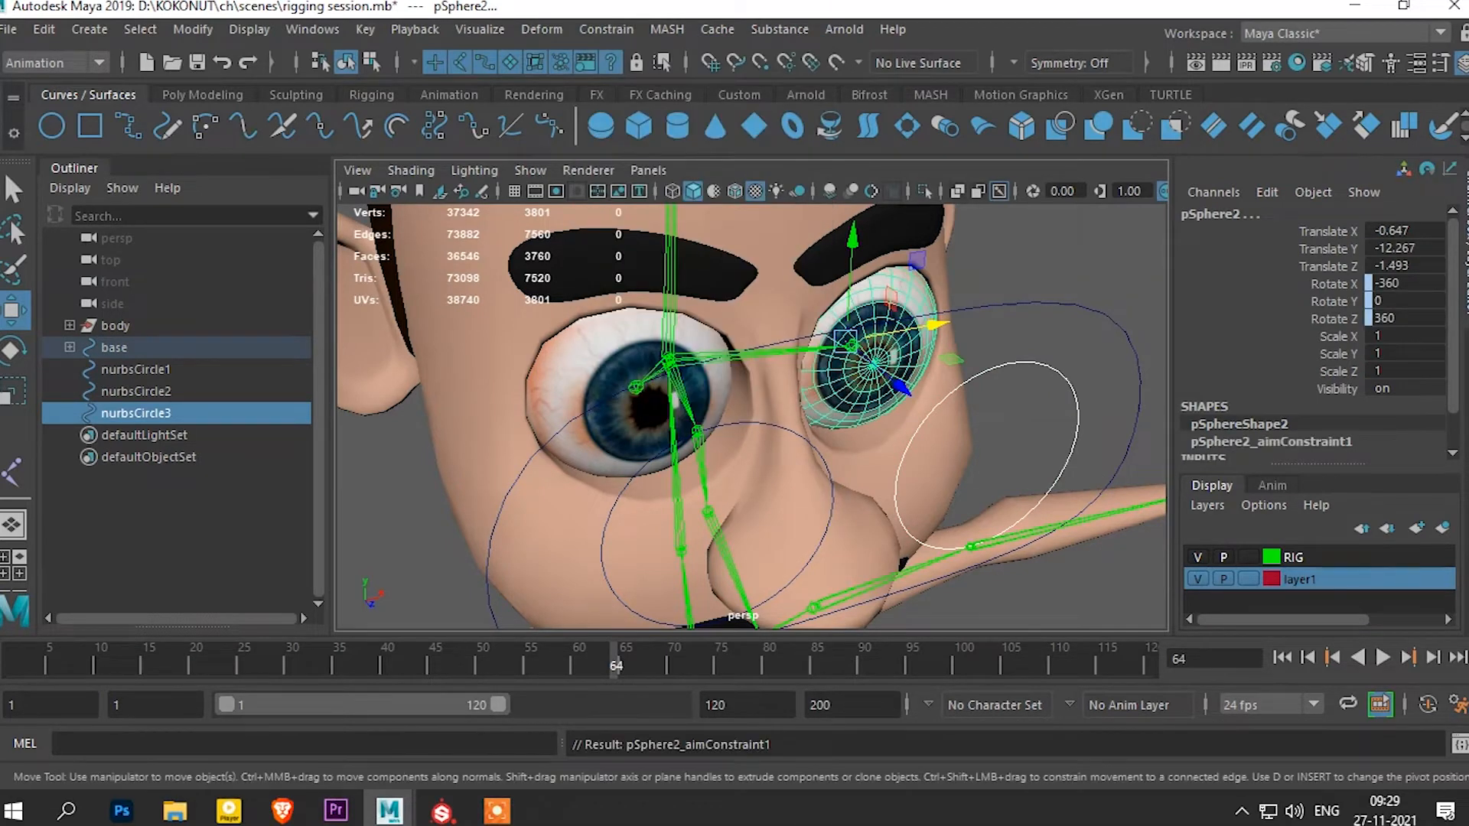
Test the aim-constrained eye by moving nurbsCircle3, then undo the move
{"action": "left_click", "coordinate": [1076, 429]}
{"action": "left_click_drag", "start_coordinate": [1080, 436], "coordinate": [1098, 433]}
{"action": "key", "text": "ctrl+z"}
{"action": "key", "text": "ctrl+z"}
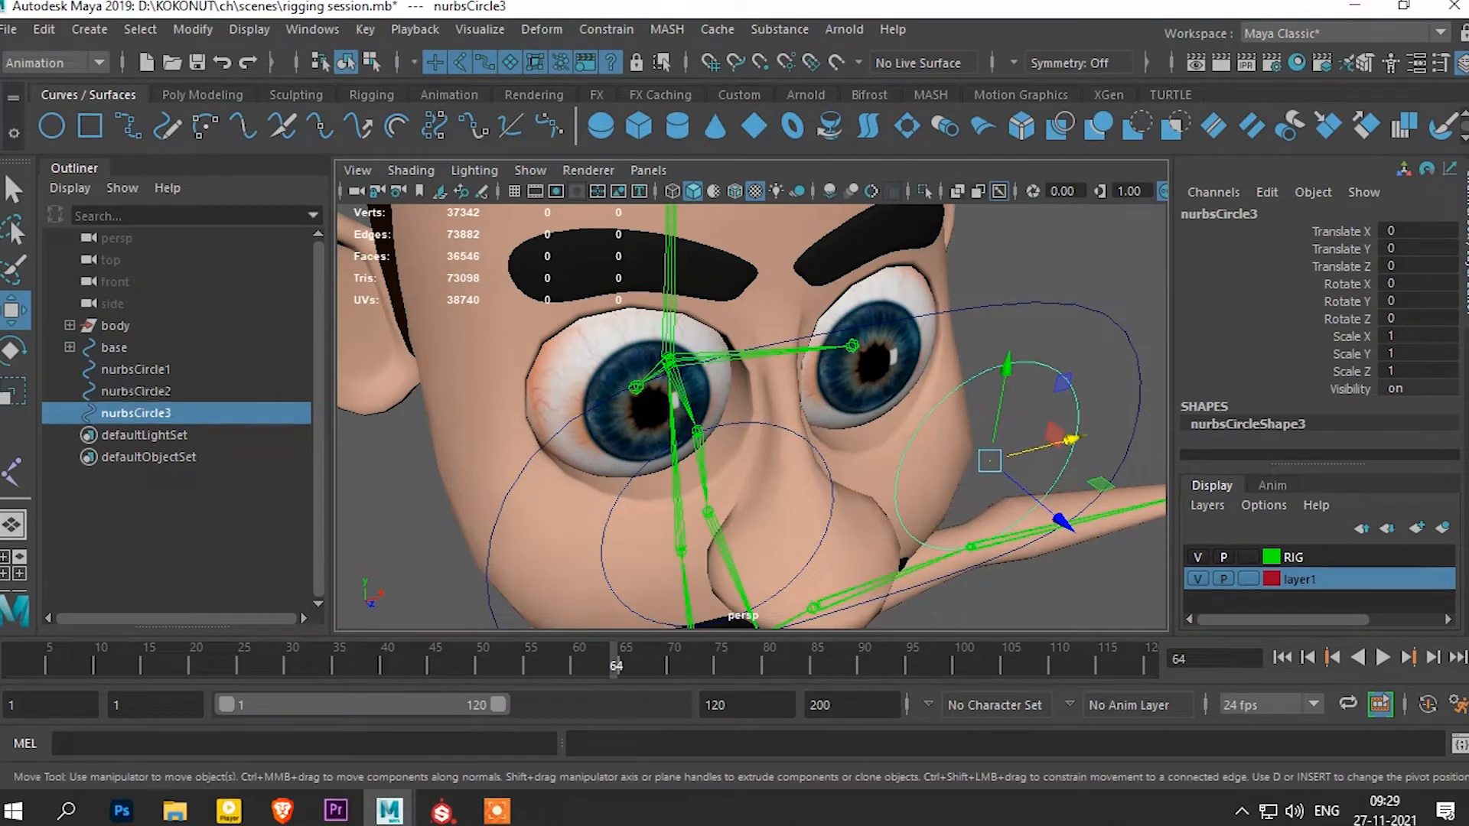
Parent nurbsCircle2 and nurbsCircle3 under the large surrounding control nurbsCircle1
{"action": "left_click", "coordinate": [832, 503]}
{"action": "left_click", "coordinate": [1077, 431], "text": "shift"}
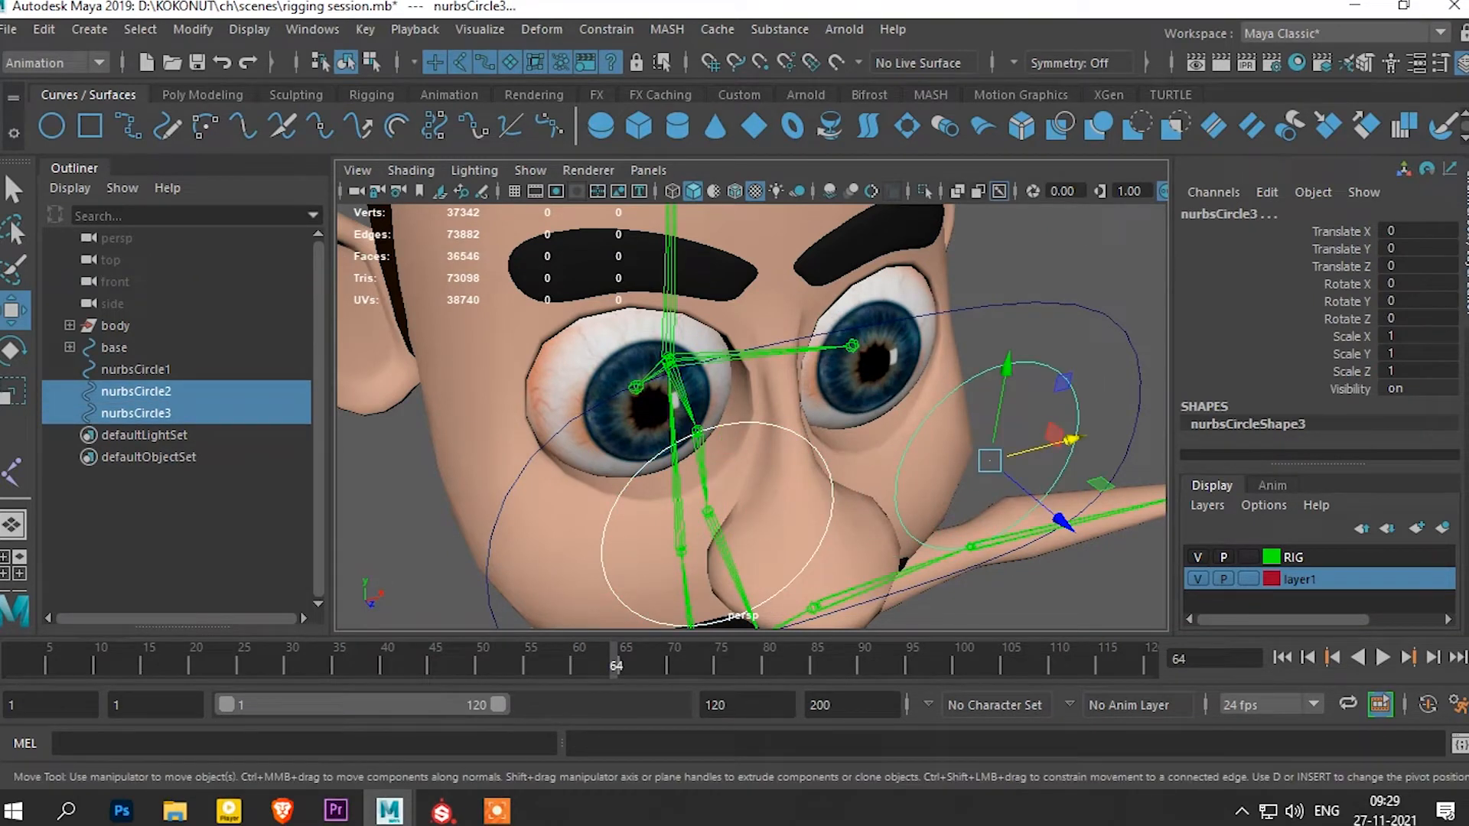
{"action": "left_click", "coordinate": [1089, 304]}
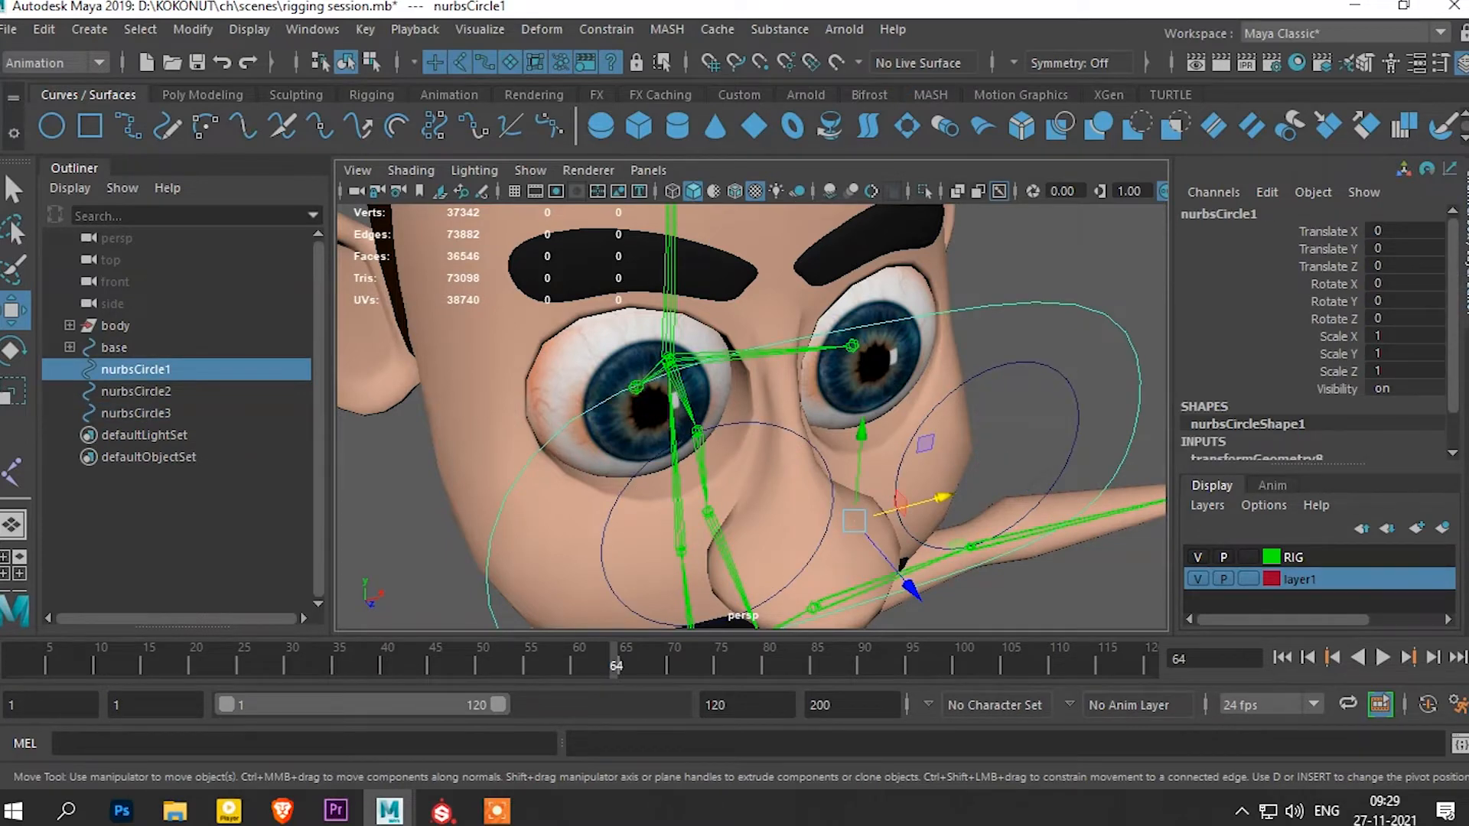
{"action": "key", "text": "ctrl+z"}
{"action": "left_click_drag", "start_coordinate": [1126, 268], "coordinate": [1119, 334], "text": "shift"}
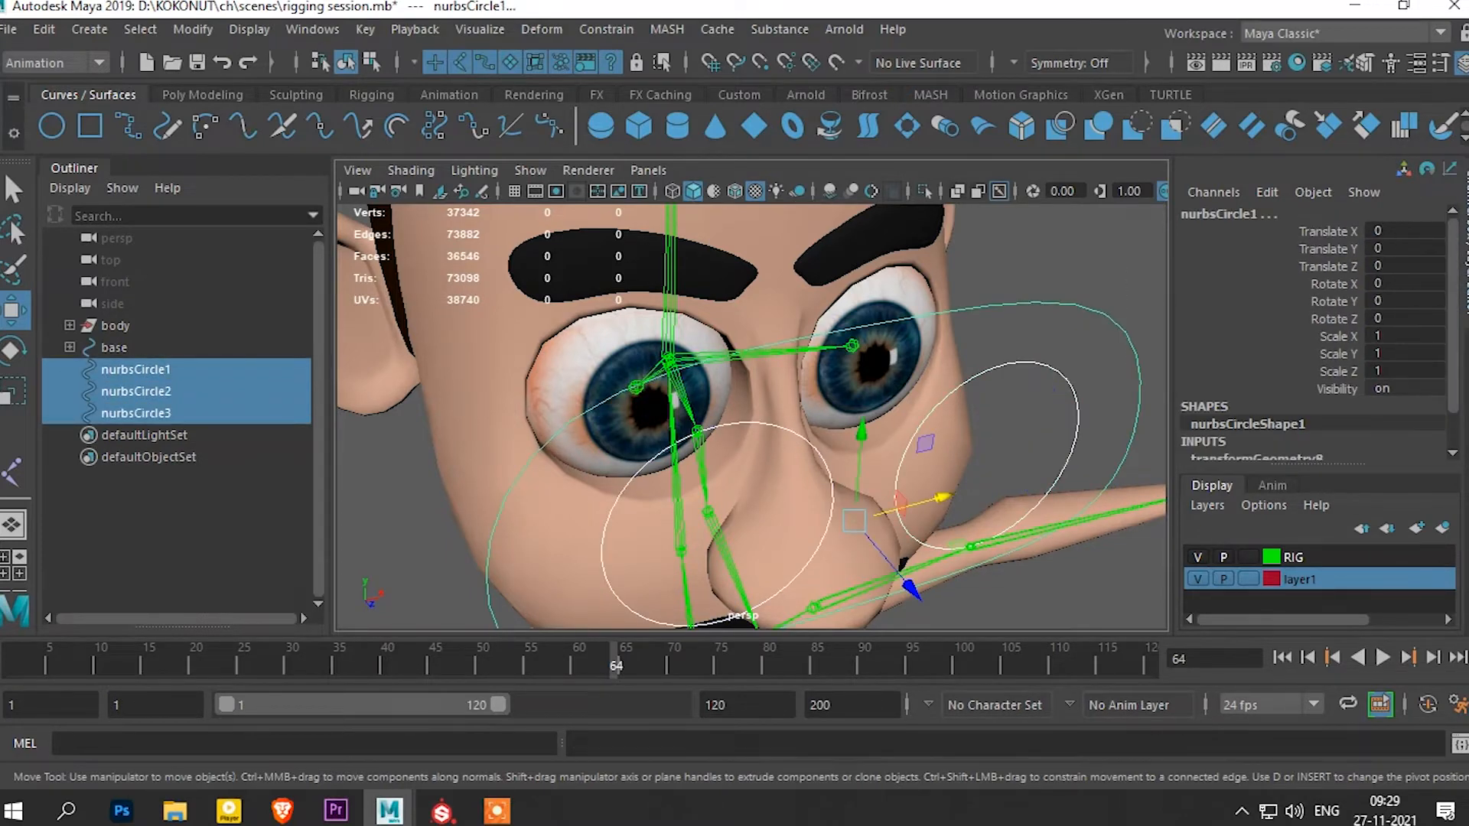
{"action": "key", "text": "p"}
Rename the large master eye control nurbsCircle1 to main_aye_ctrl
{"action": "double_click", "coordinate": [1219, 214]}
{"action": "type", "text": "ma"}
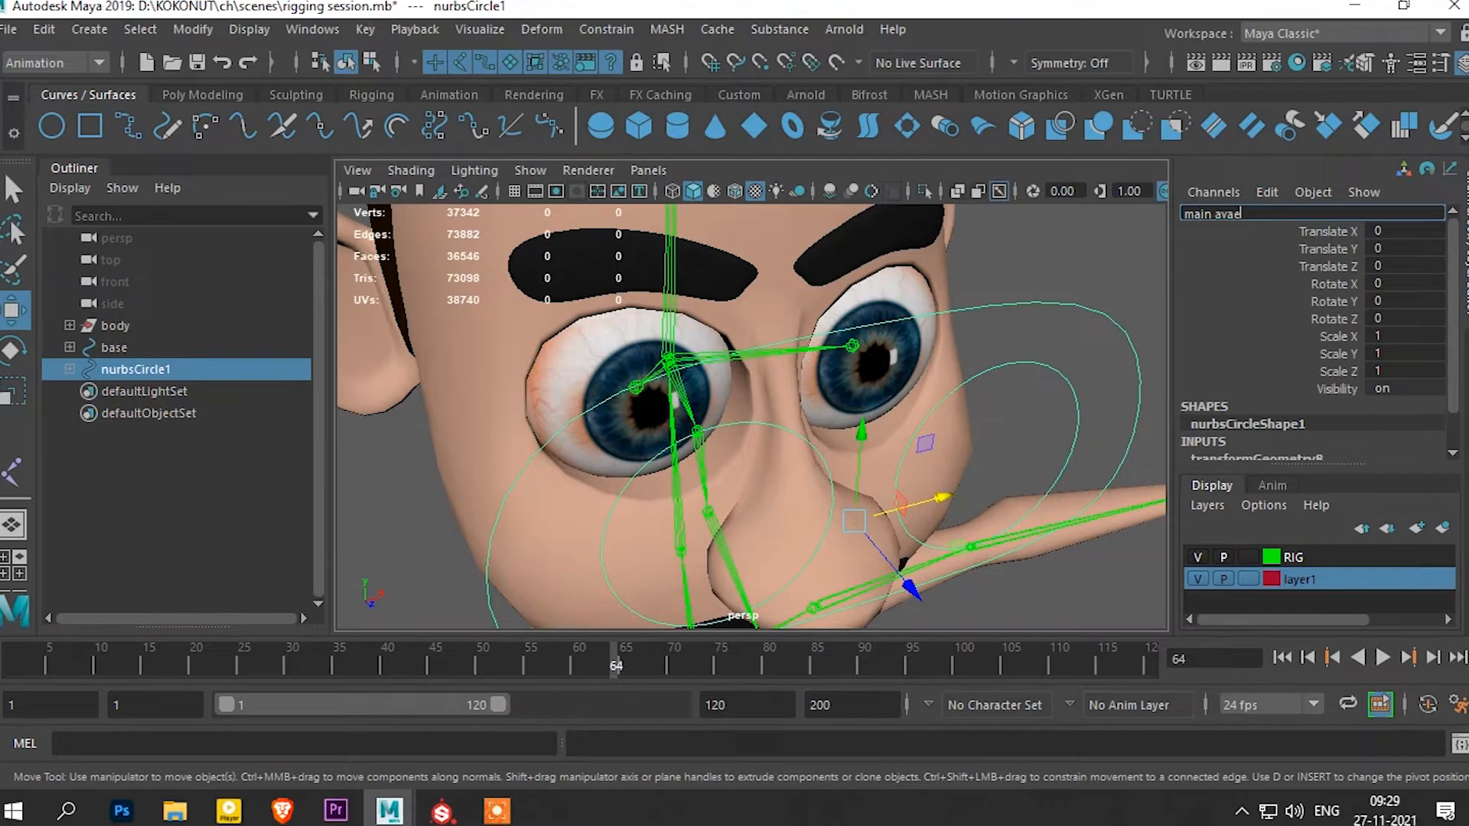
{"action": "type", "text": "in_aye_ctrl"}
{"action": "key", "text": "Return"}
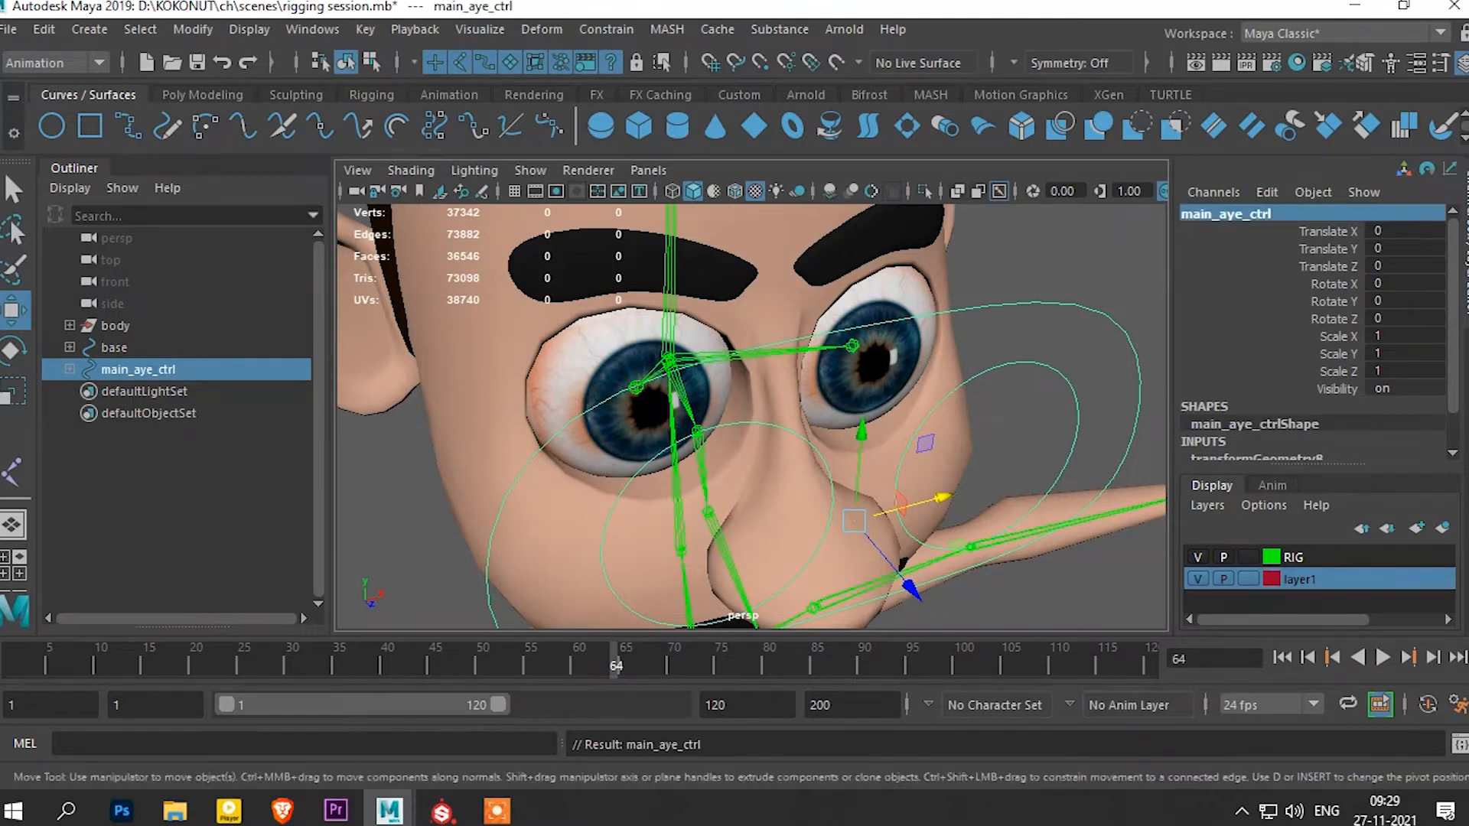
Test both eyes together by moving main_aye_ctrl, then undo the move
{"action": "scroll", "coordinate": [752, 417], "scroll_direction": "down", "scroll_amount": 5}
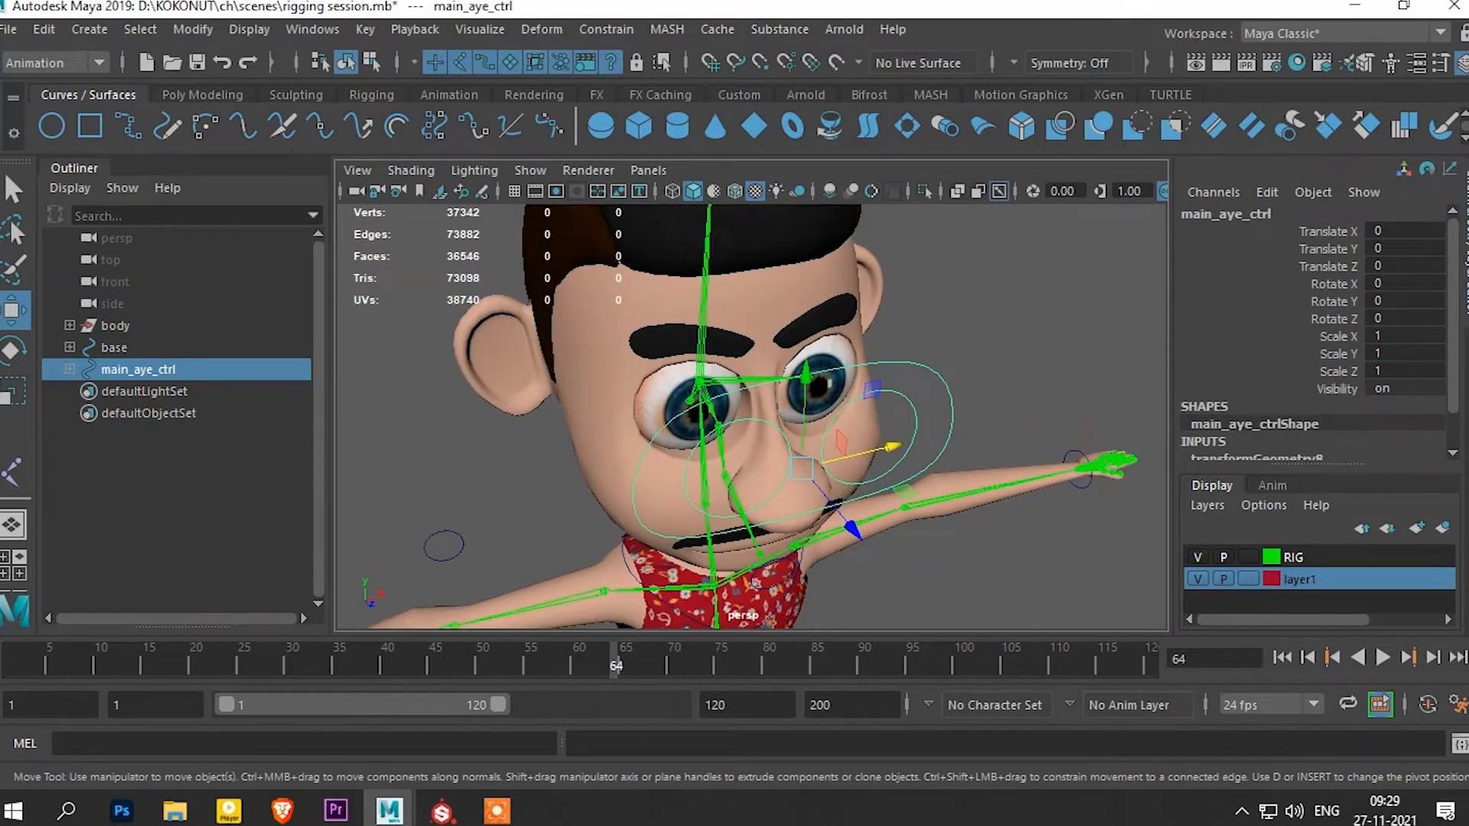
{"action": "left_click_drag", "start_coordinate": [892, 446], "coordinate": [870, 453]}
{"action": "key", "text": "ctrl+z"}
{"action": "scroll", "coordinate": [752, 417], "scroll_direction": "up", "scroll_amount": 3}
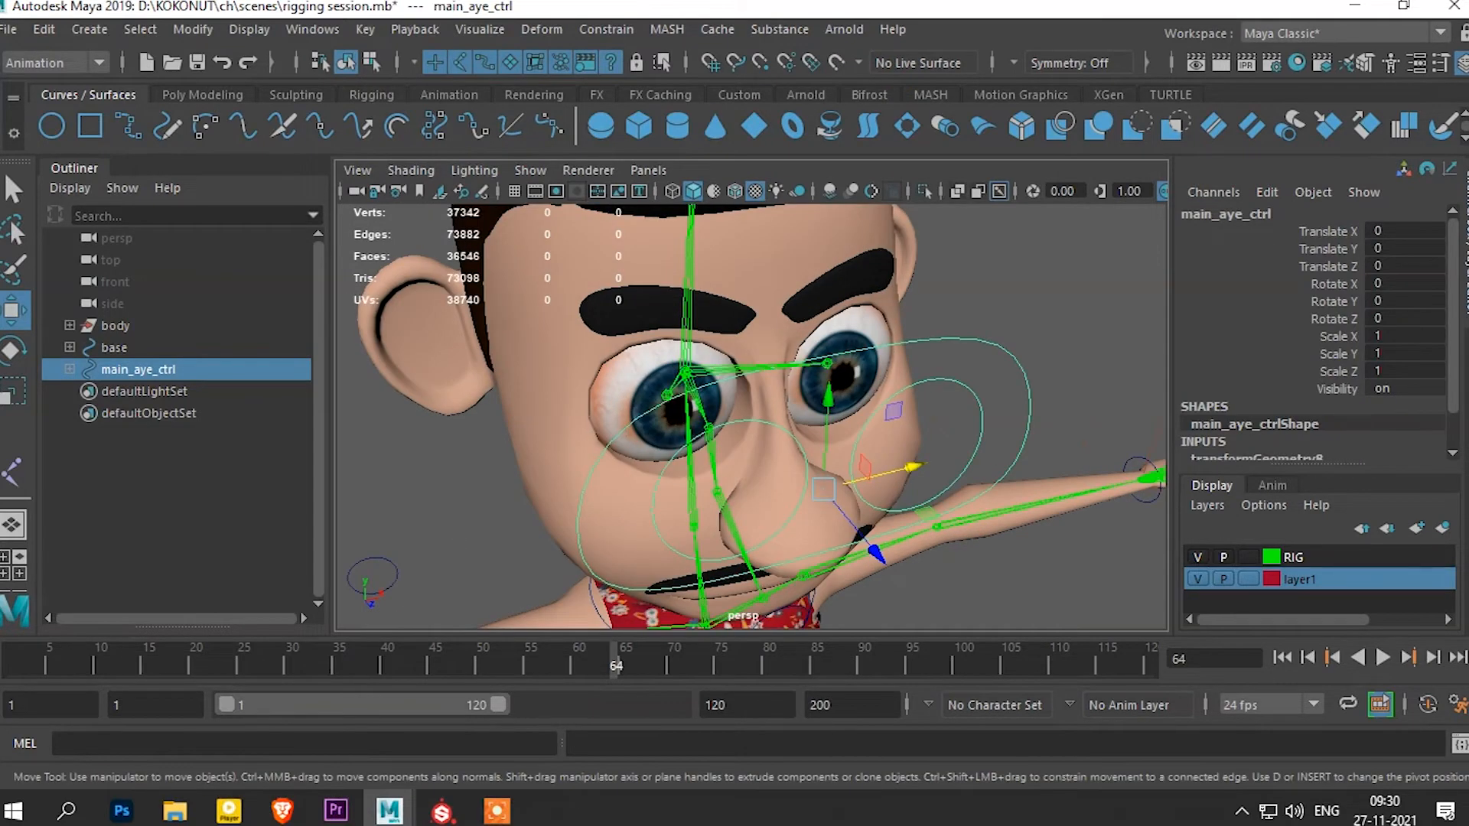
Test nurbsCircle3 from the front of the face by moving it along X, then undo the move
{"action": "left_click_drag", "start_coordinate": [827, 452], "coordinate": [826, 421], "text": "alt"}
{"action": "left_click", "coordinate": [964, 417]}
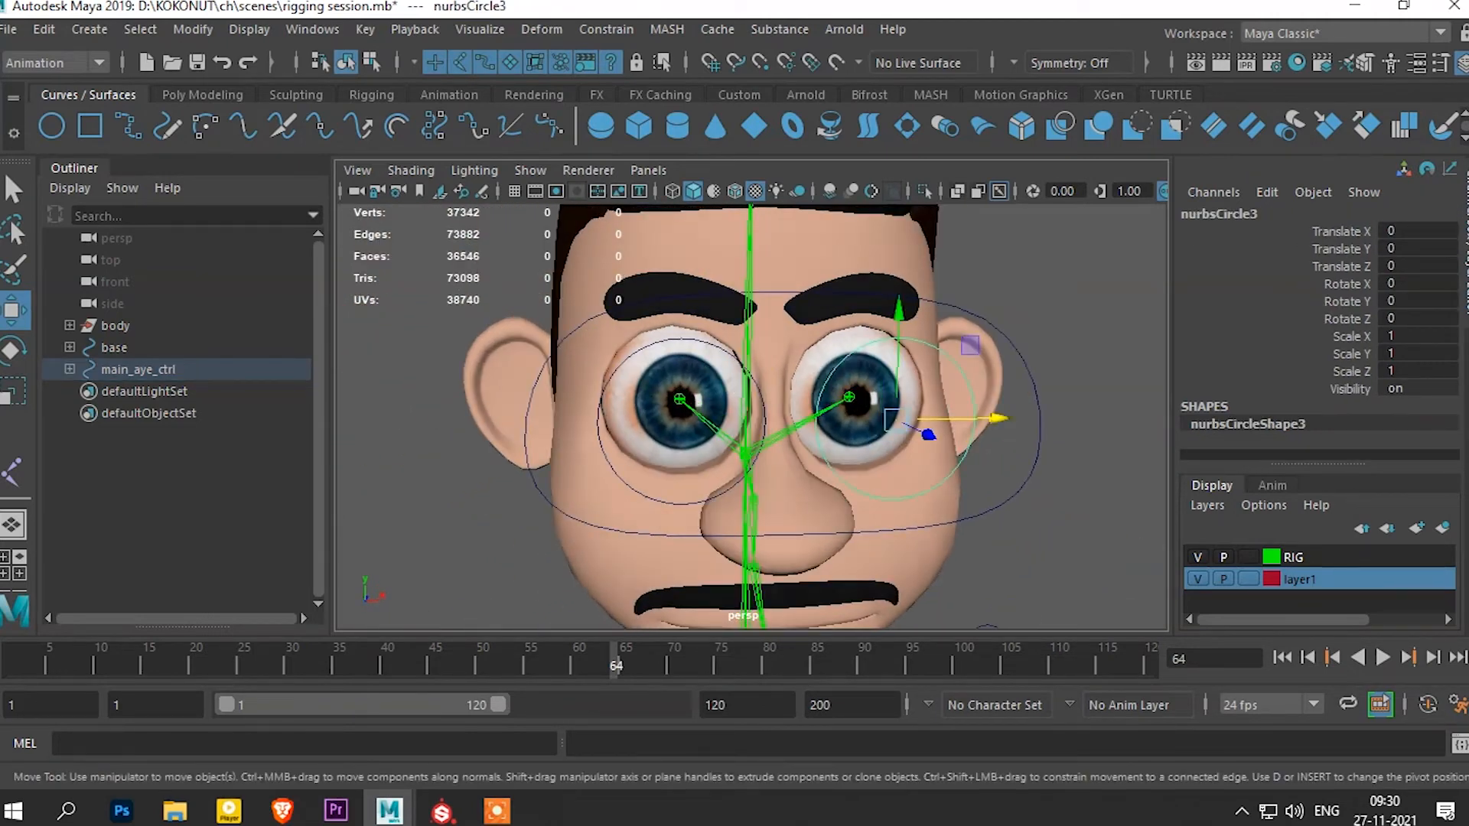
{"action": "left_click_drag", "start_coordinate": [1018, 418], "coordinate": [983, 417]}
{"action": "key", "text": "ctrl+z"}
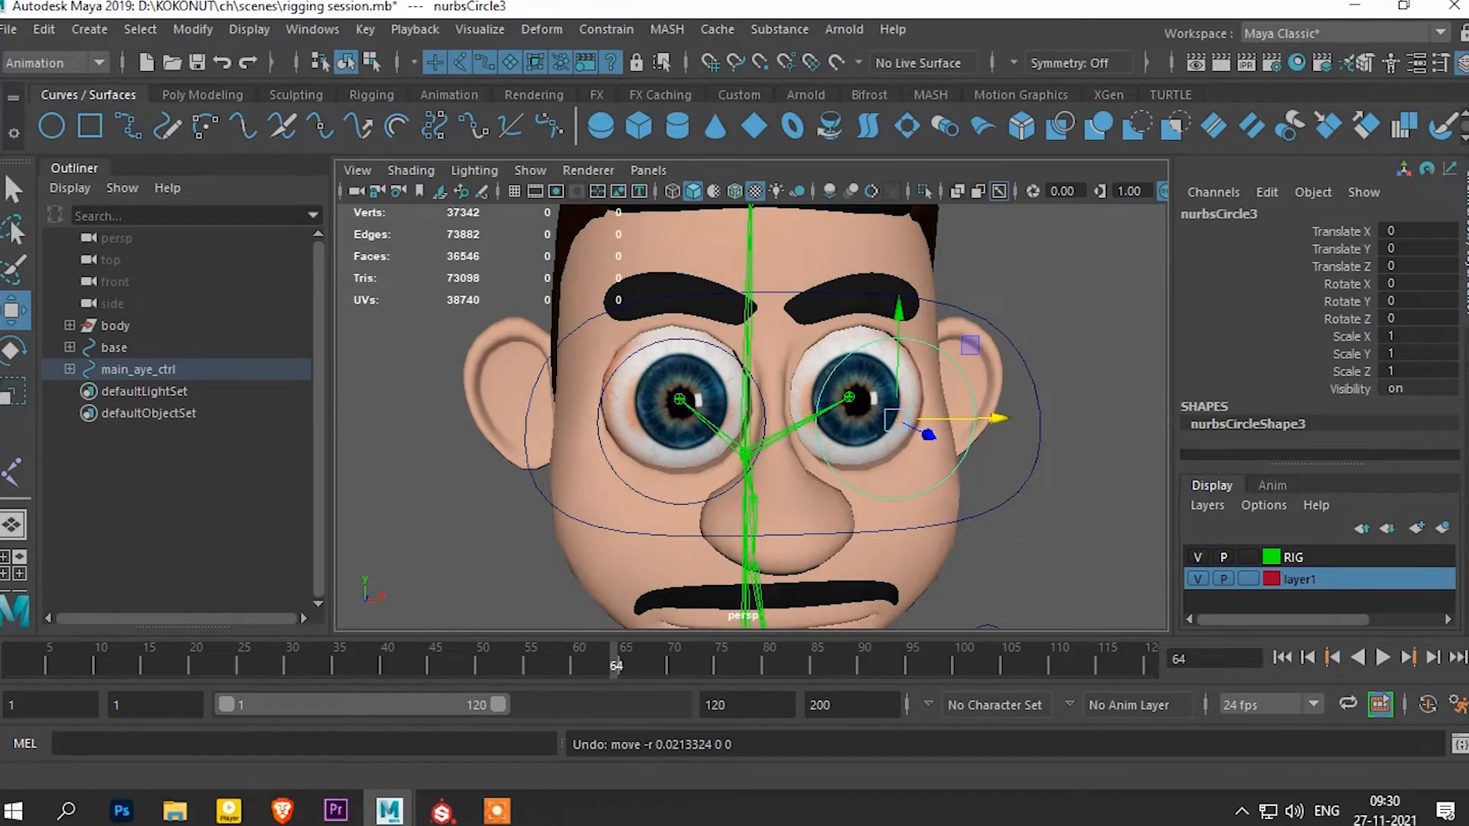
Examine the Rotate limits in nurbsCircle3's Limit Information attributes, then return to the channel values
{"action": "key", "text": "ctrl+a"}
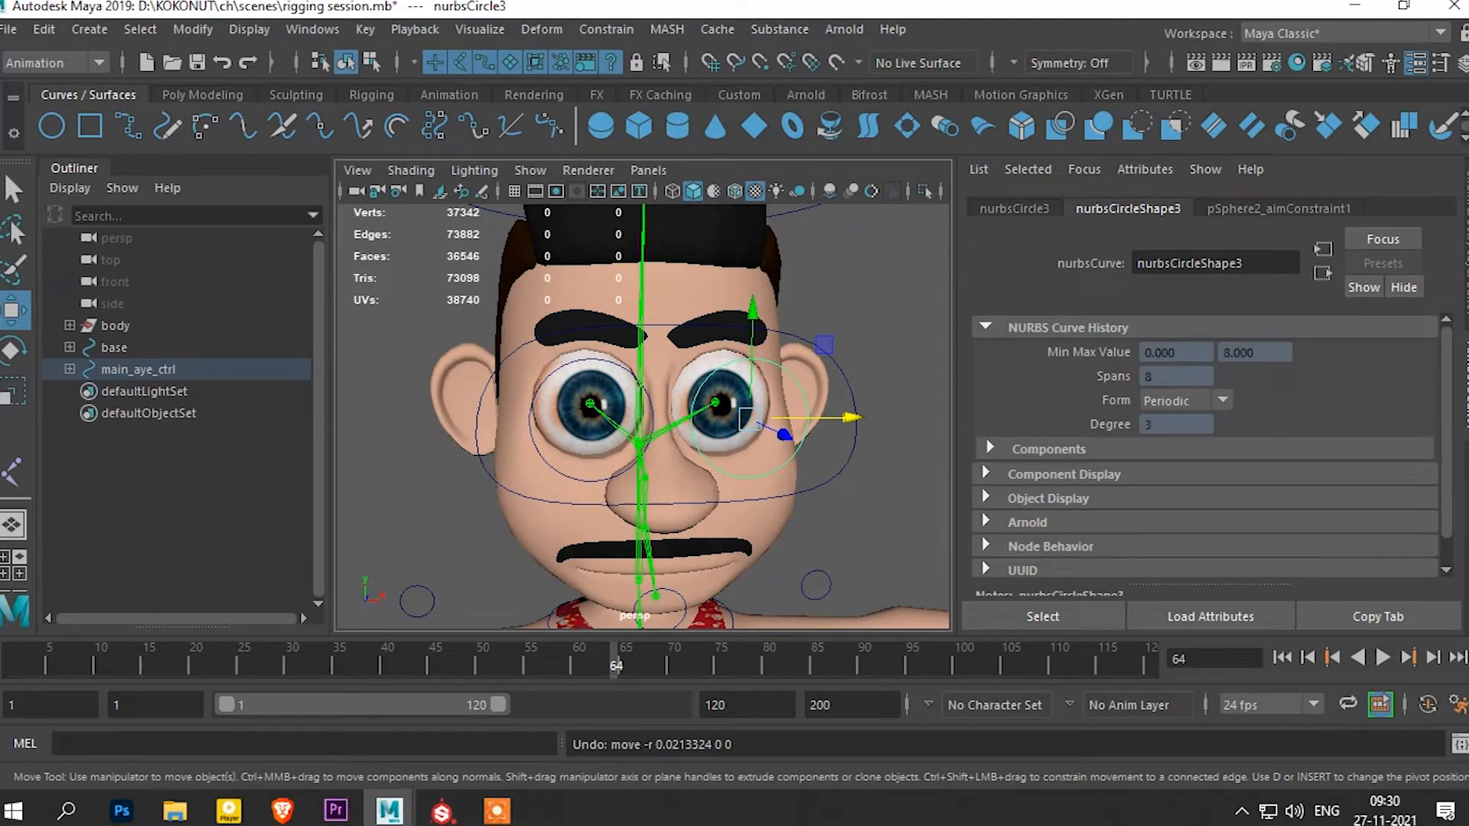
{"action": "left_click", "coordinate": [1014, 208]}
{"action": "scroll", "coordinate": [1205, 446], "scroll_direction": "down", "scroll_amount": 2}
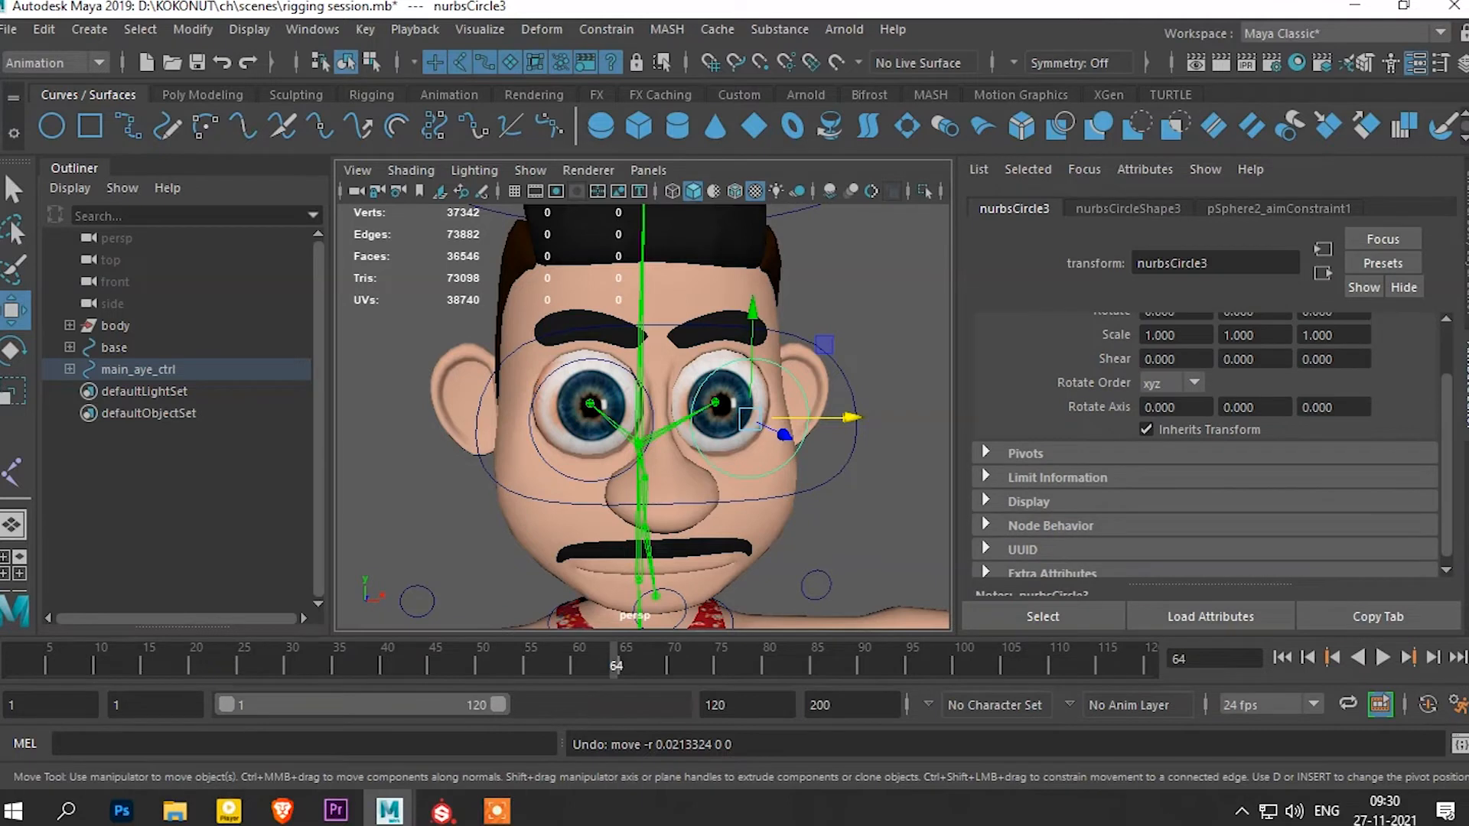
{"action": "left_click", "coordinate": [1057, 468]}
{"action": "scroll", "coordinate": [1204, 446], "scroll_direction": "down", "scroll_amount": 2}
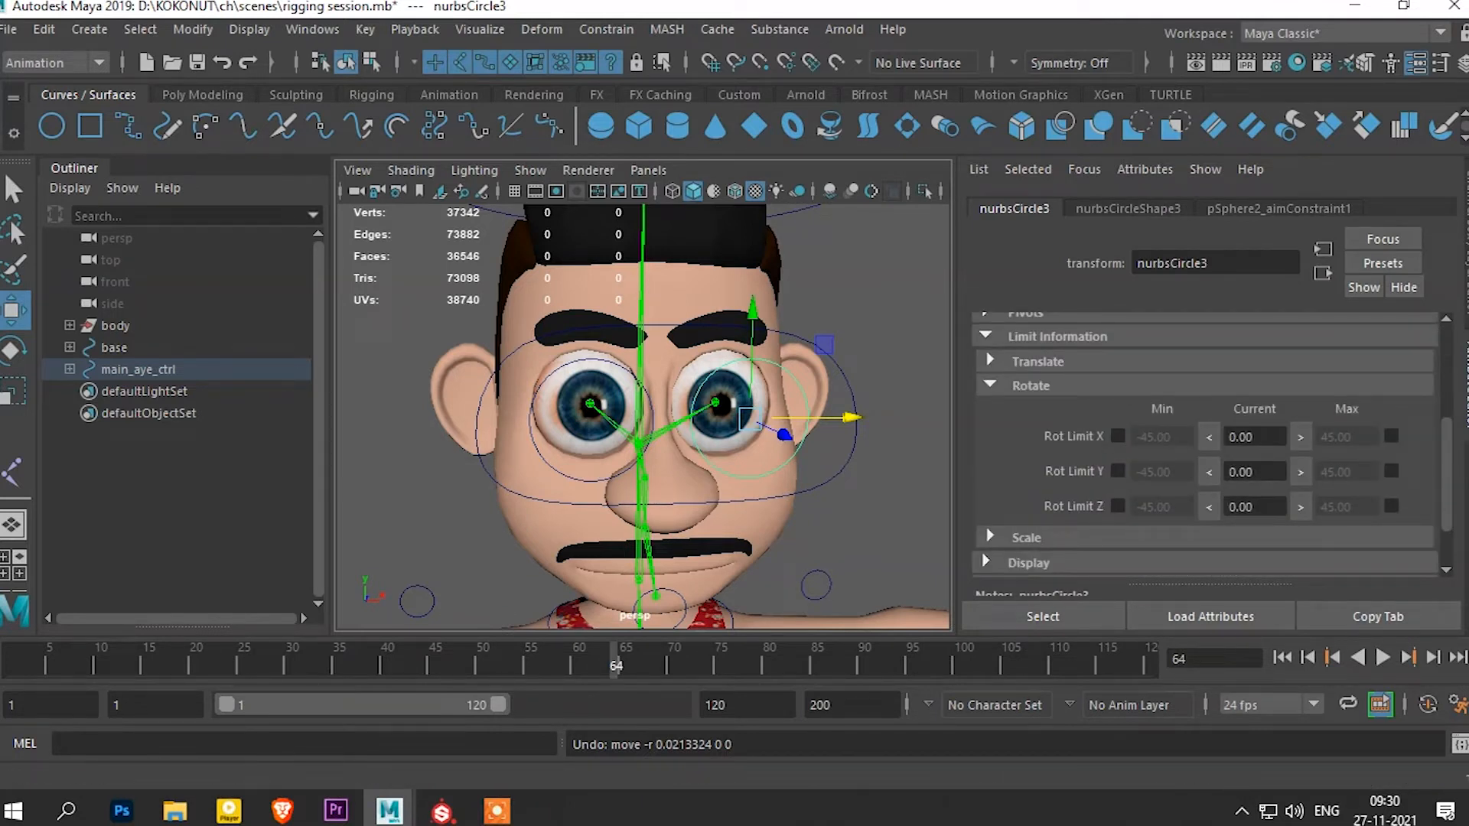
{"action": "left_click", "coordinate": [1012, 385]}
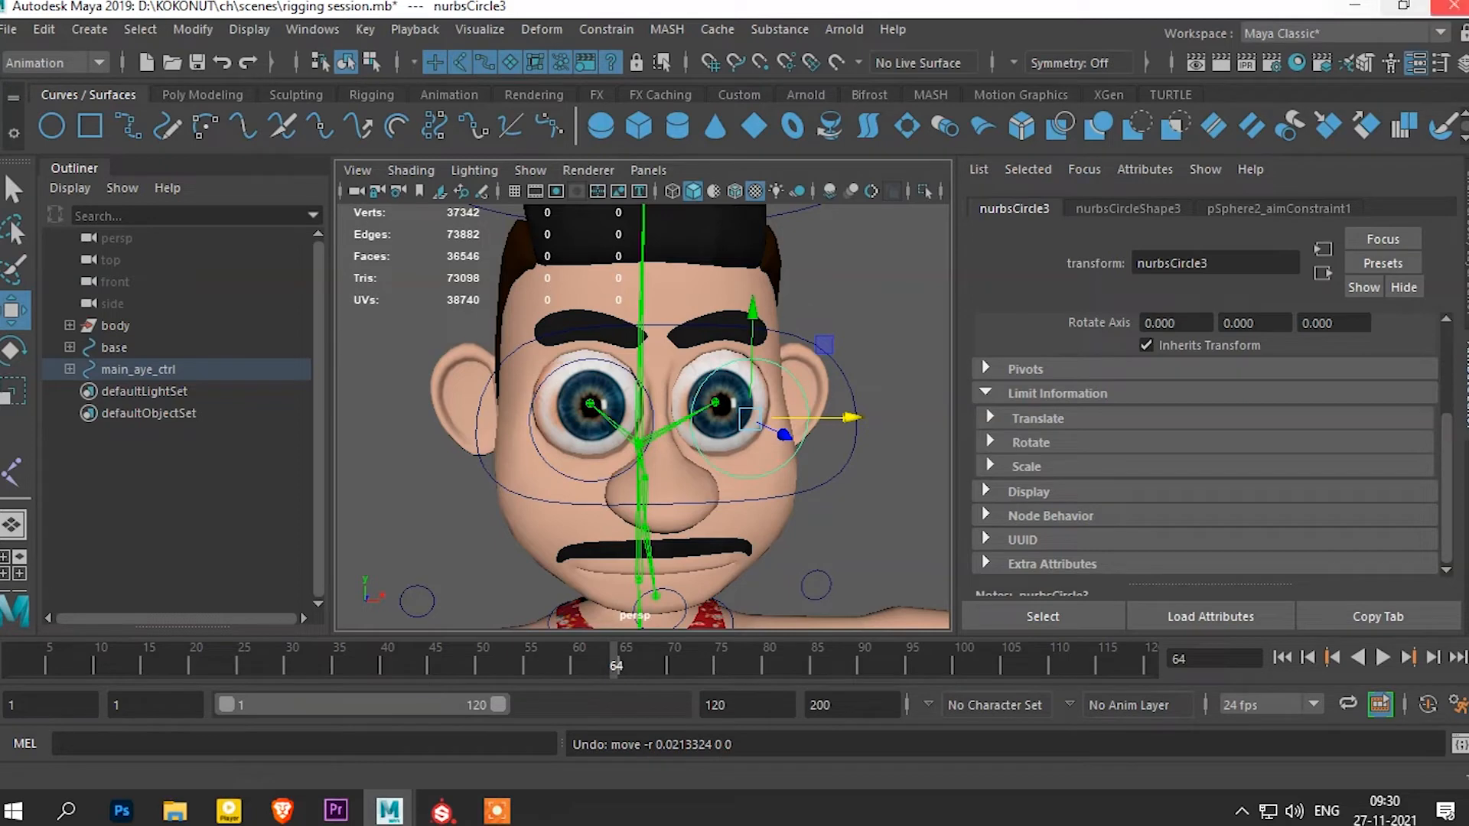
{"action": "left_click", "coordinate": [1416, 63]}
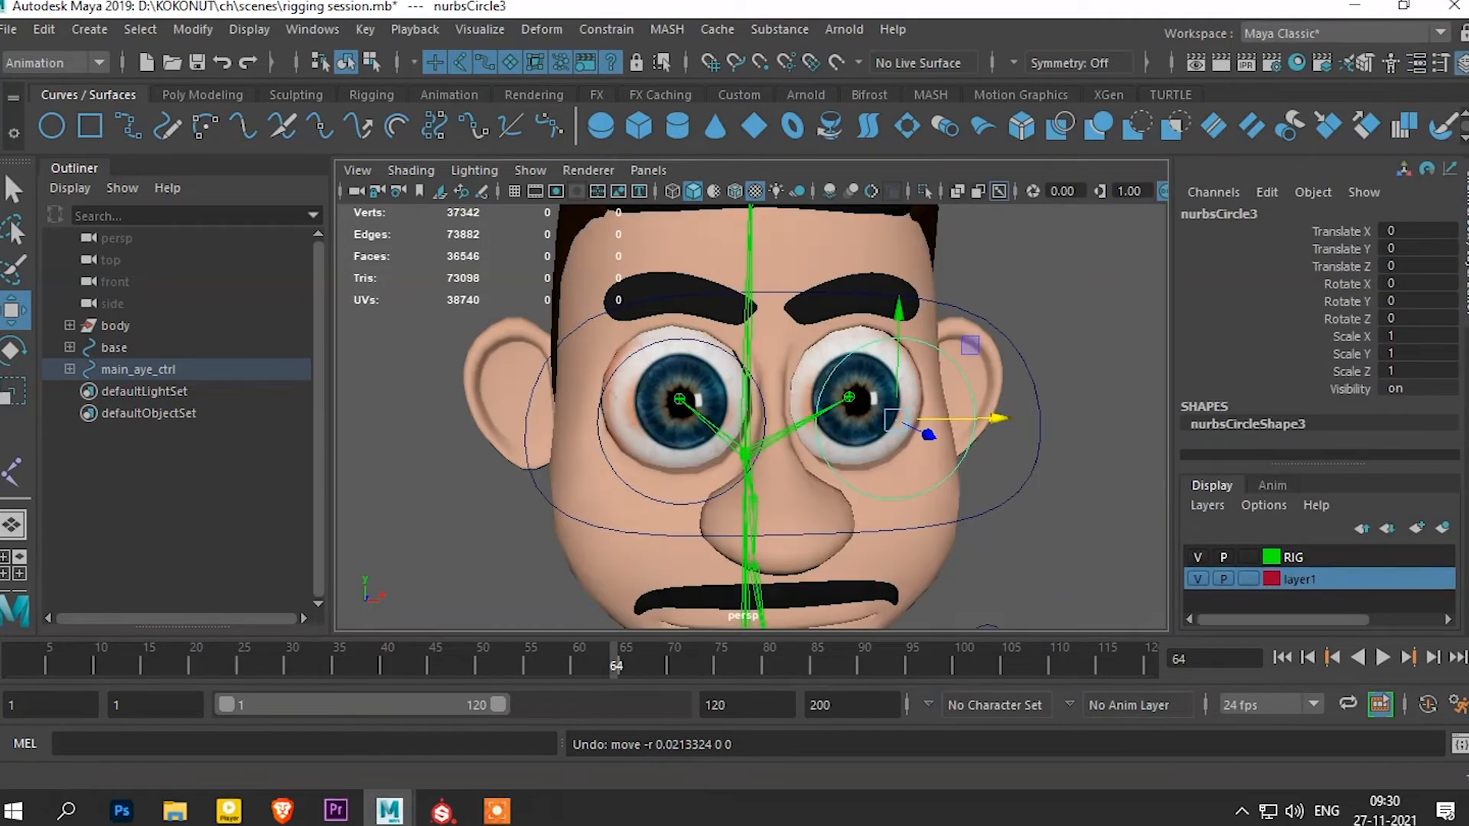
{"action": "scroll", "coordinate": [751, 417], "scroll_direction": "down", "scroll_amount": 3}
{"action": "left_click_drag", "start_coordinate": [751, 417], "coordinate": [876, 440], "text": "alt"}
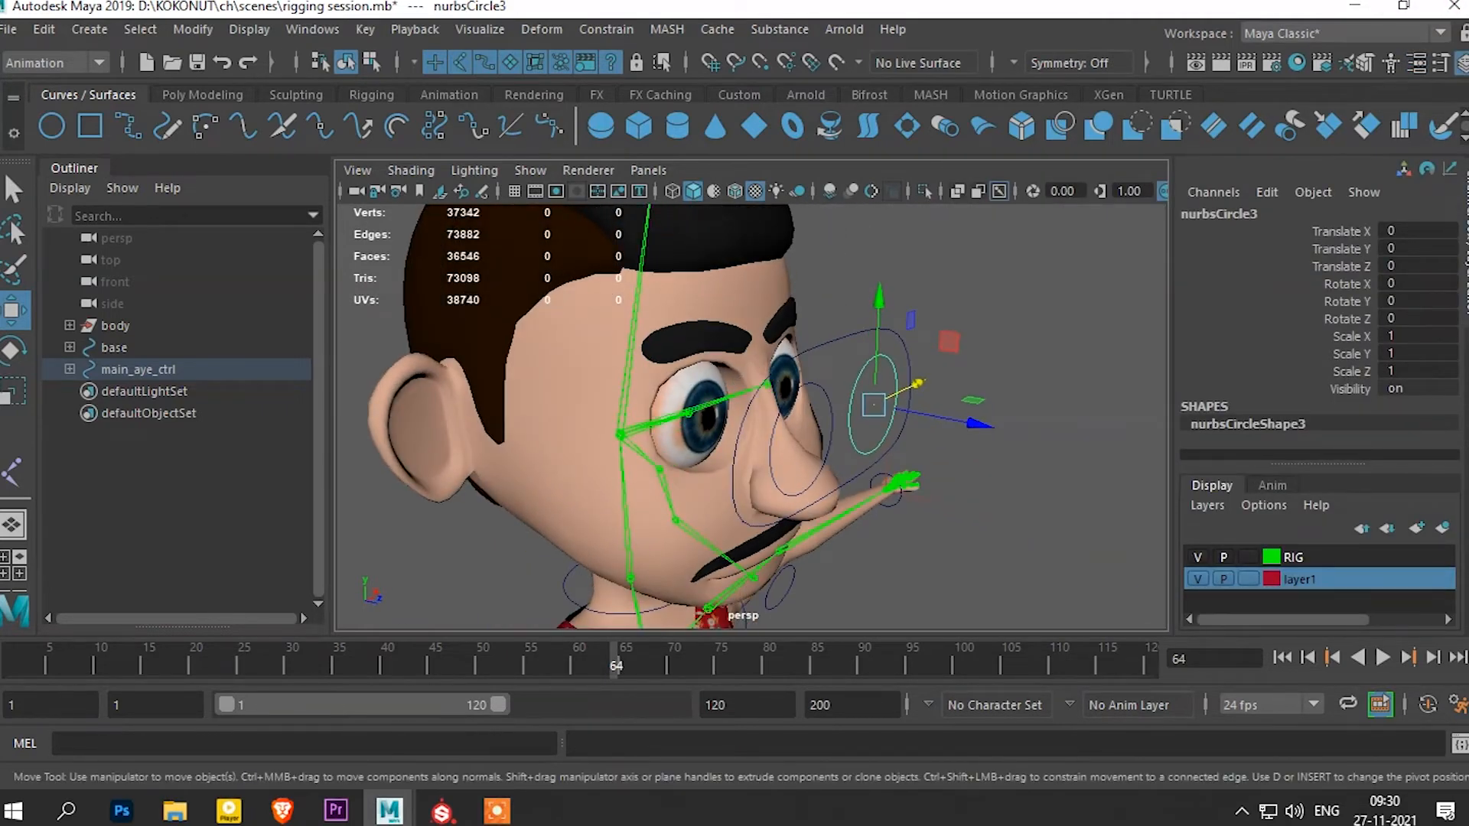
{"action": "left_click", "coordinate": [138, 369]}
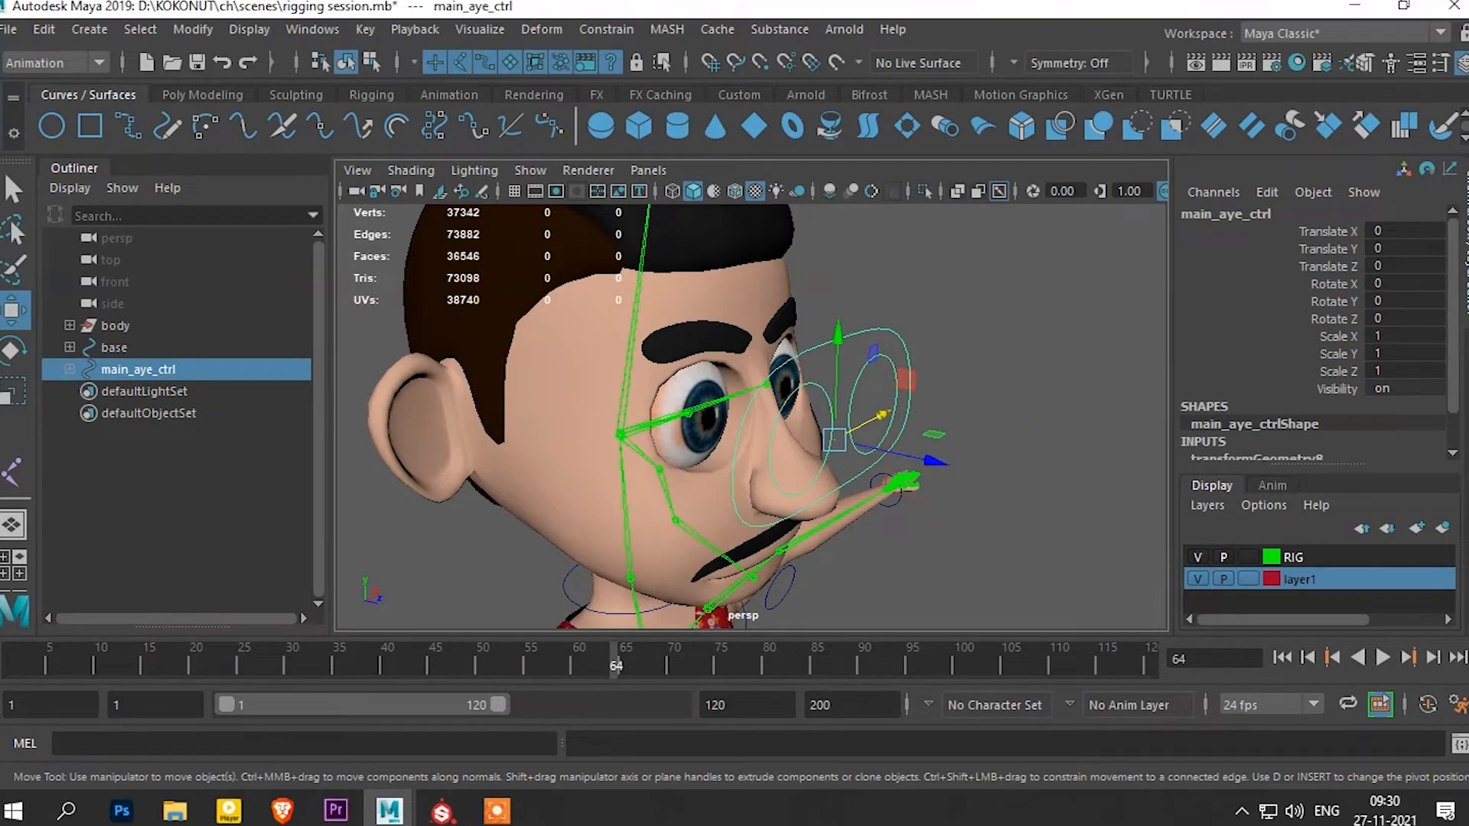
{"action": "scroll", "coordinate": [935, 460], "scroll_direction": "down", "scroll_amount": 4}
{"action": "left_click_drag", "start_coordinate": [935, 461], "coordinate": [1033, 457], "text": "alt"}
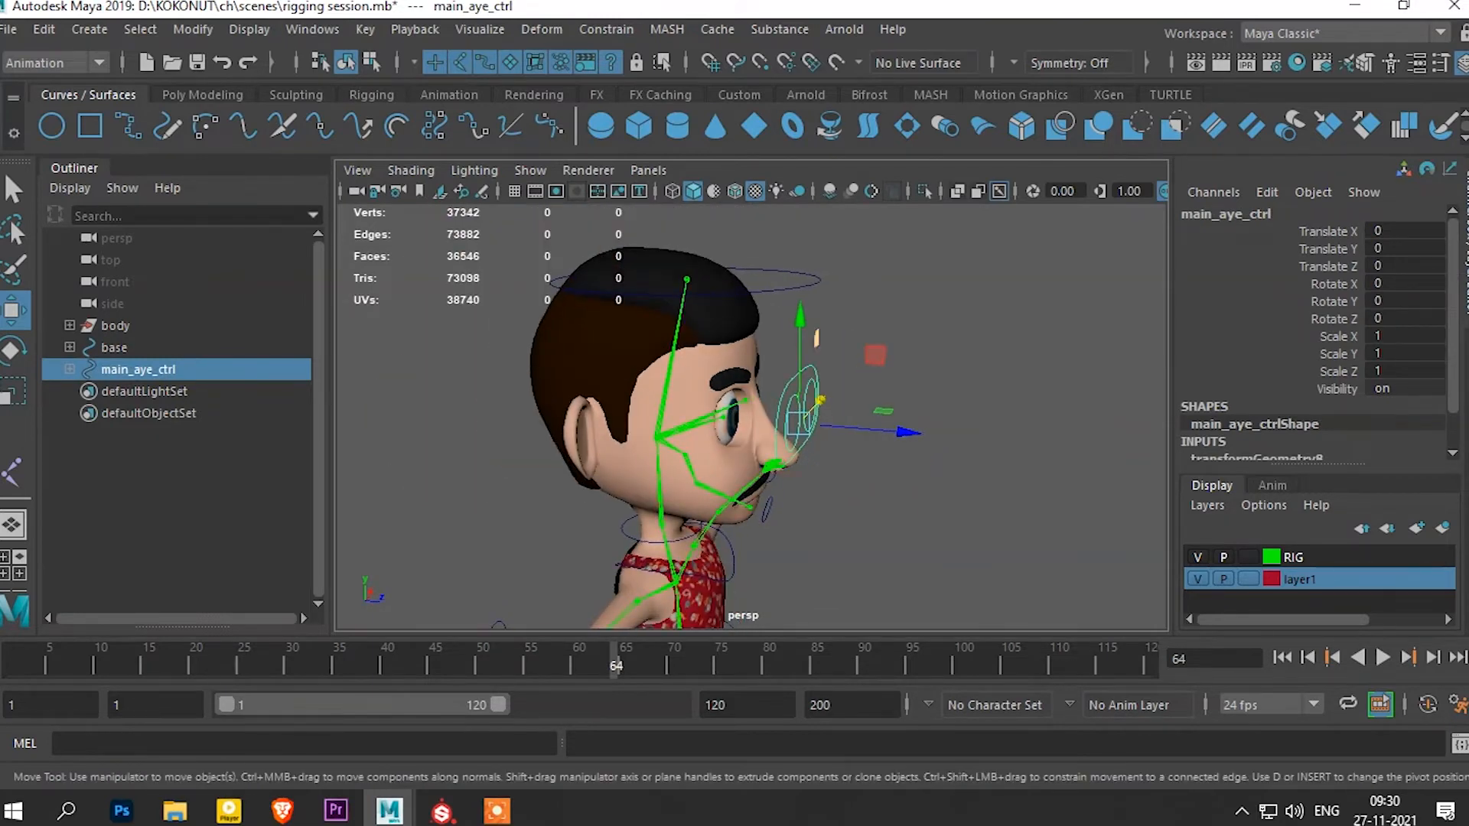
{"action": "left_click", "coordinate": [808, 273], "text": "shift"}
{"action": "left_click", "coordinate": [941, 336]}
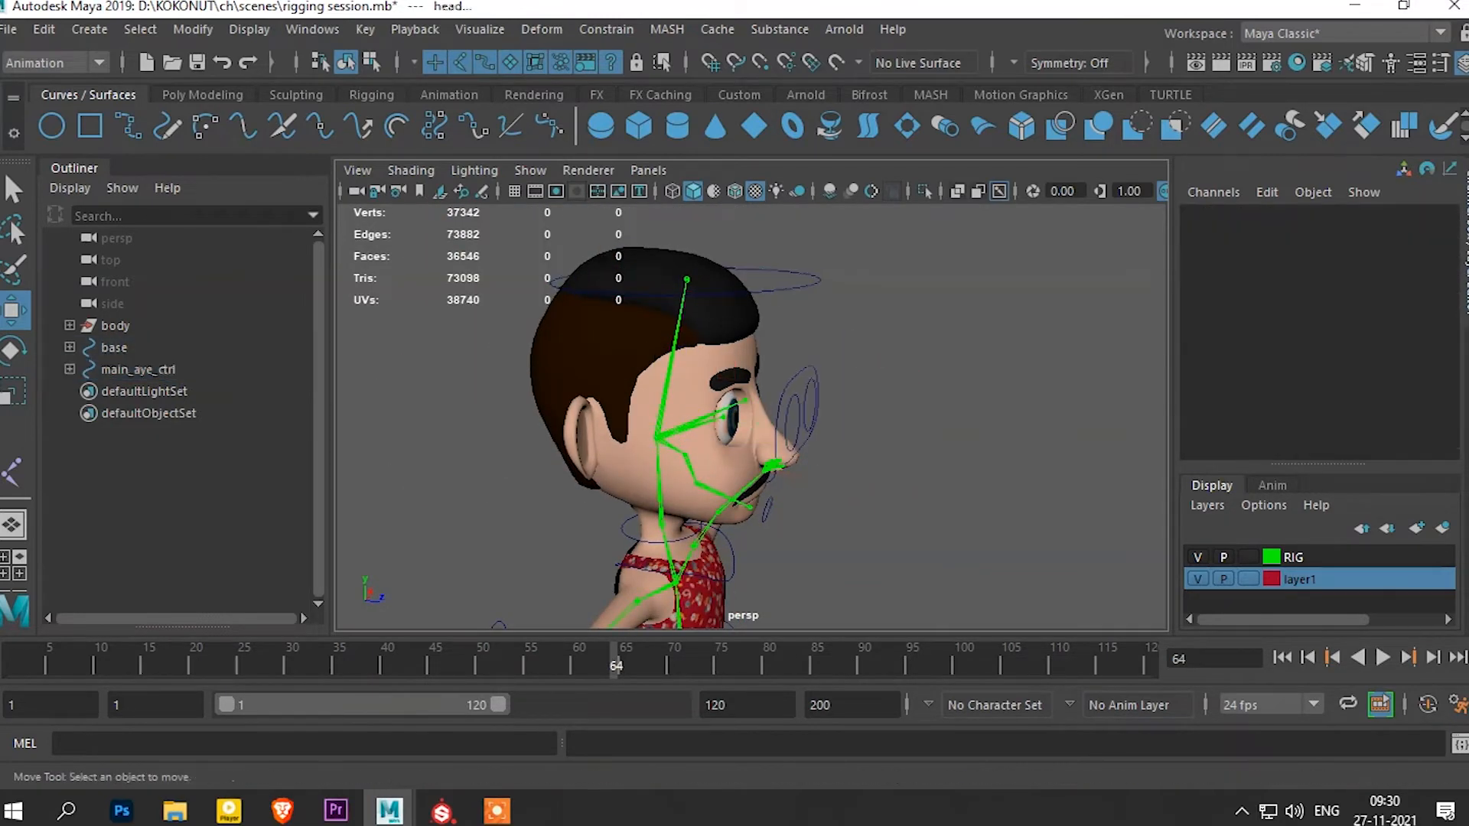
Test whether the eye controls follow the head by rotating the head control, then undo the rotation
{"action": "left_click", "coordinate": [808, 273]}
{"action": "left_click_drag", "start_coordinate": [903, 337], "coordinate": [826, 348], "text": "alt"}
{"action": "key", "text": "e"}
{"action": "mouse_move", "coordinate": [692, 458]}
{"action": "left_mouse_down"}
{"action": "mouse_move", "coordinate": [722, 457]}
{"action": "mouse_move", "coordinate": [684, 458]}
{"action": "left_mouse_up"}
{"action": "key", "text": "ctrl+z"}
Parent main_aye_ctrl under the head control above the hair
{"action": "left_click", "coordinate": [847, 405]}
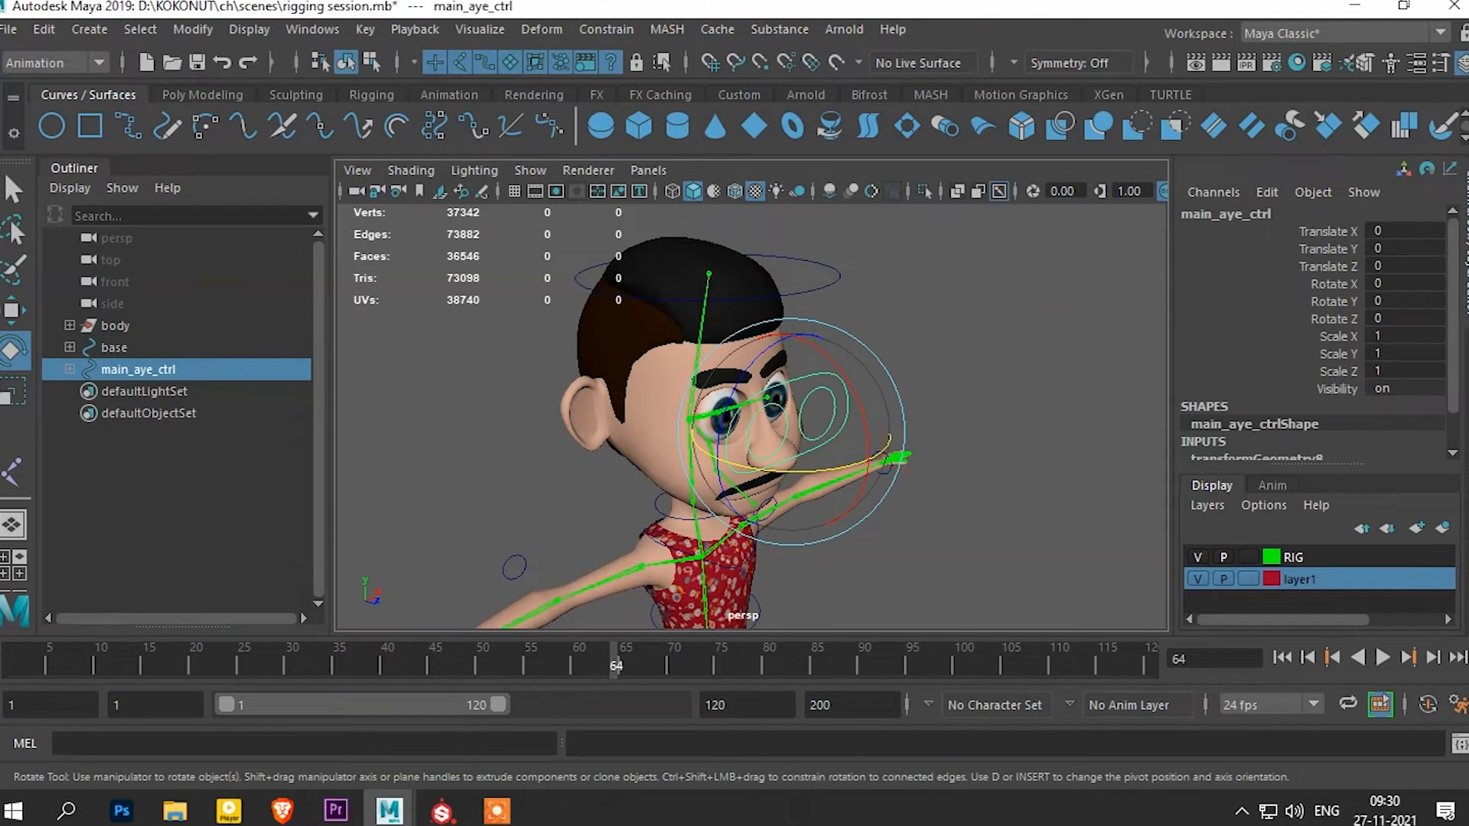
{"action": "key", "text": "ctrl+z"}
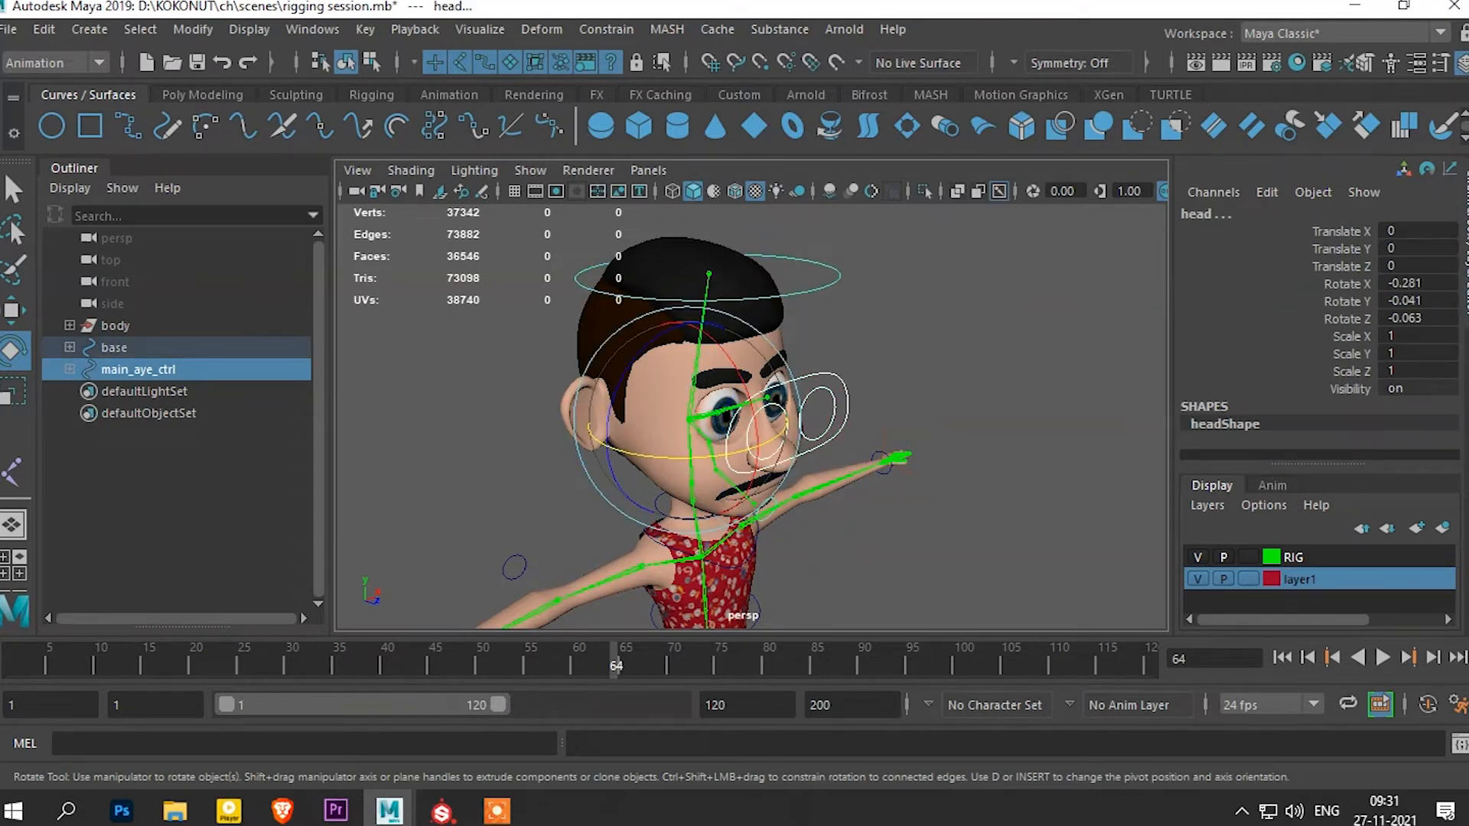
{"action": "key", "text": "shift+z"}
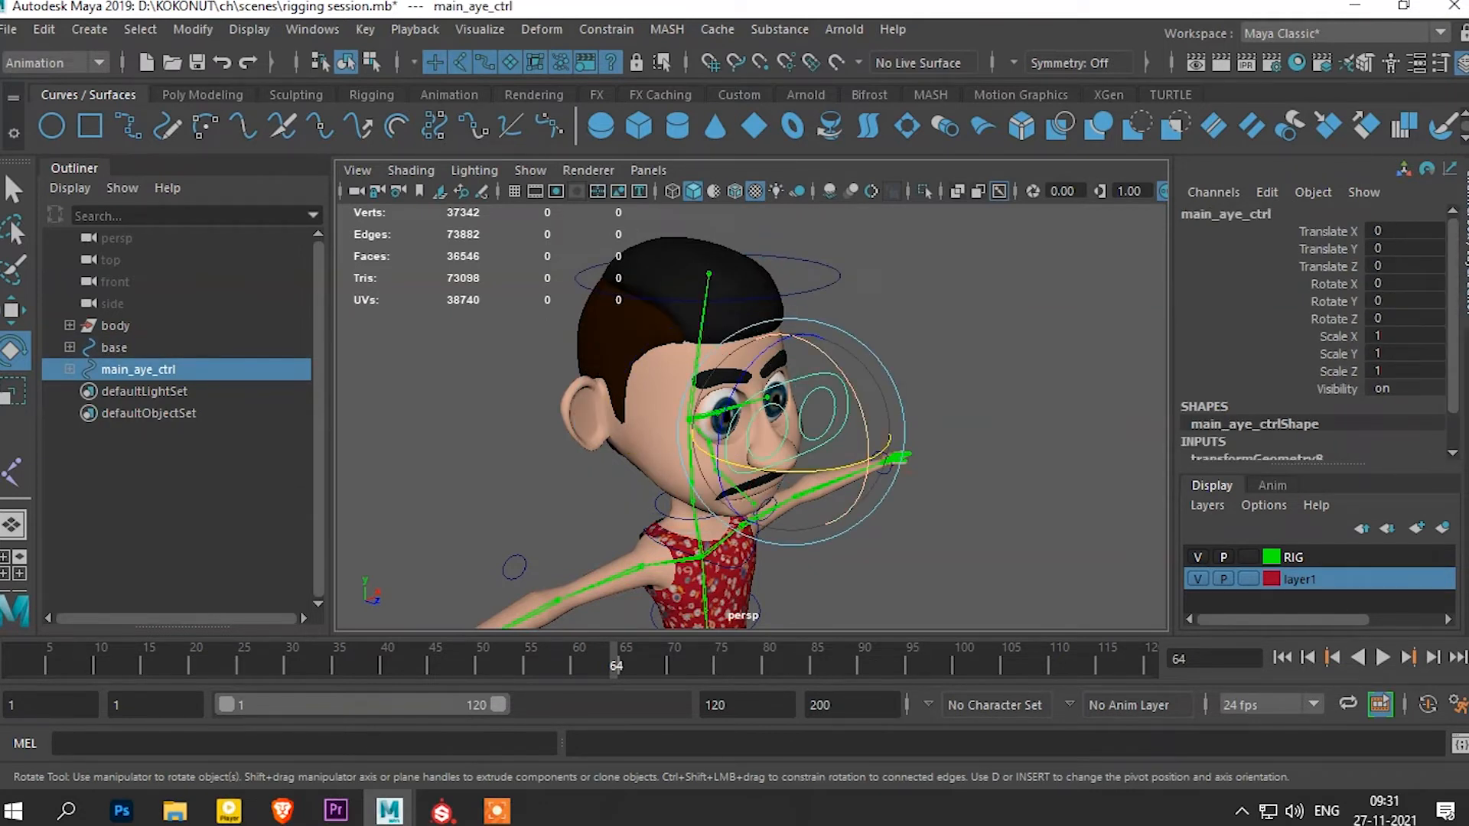
{"action": "key", "text": "q"}
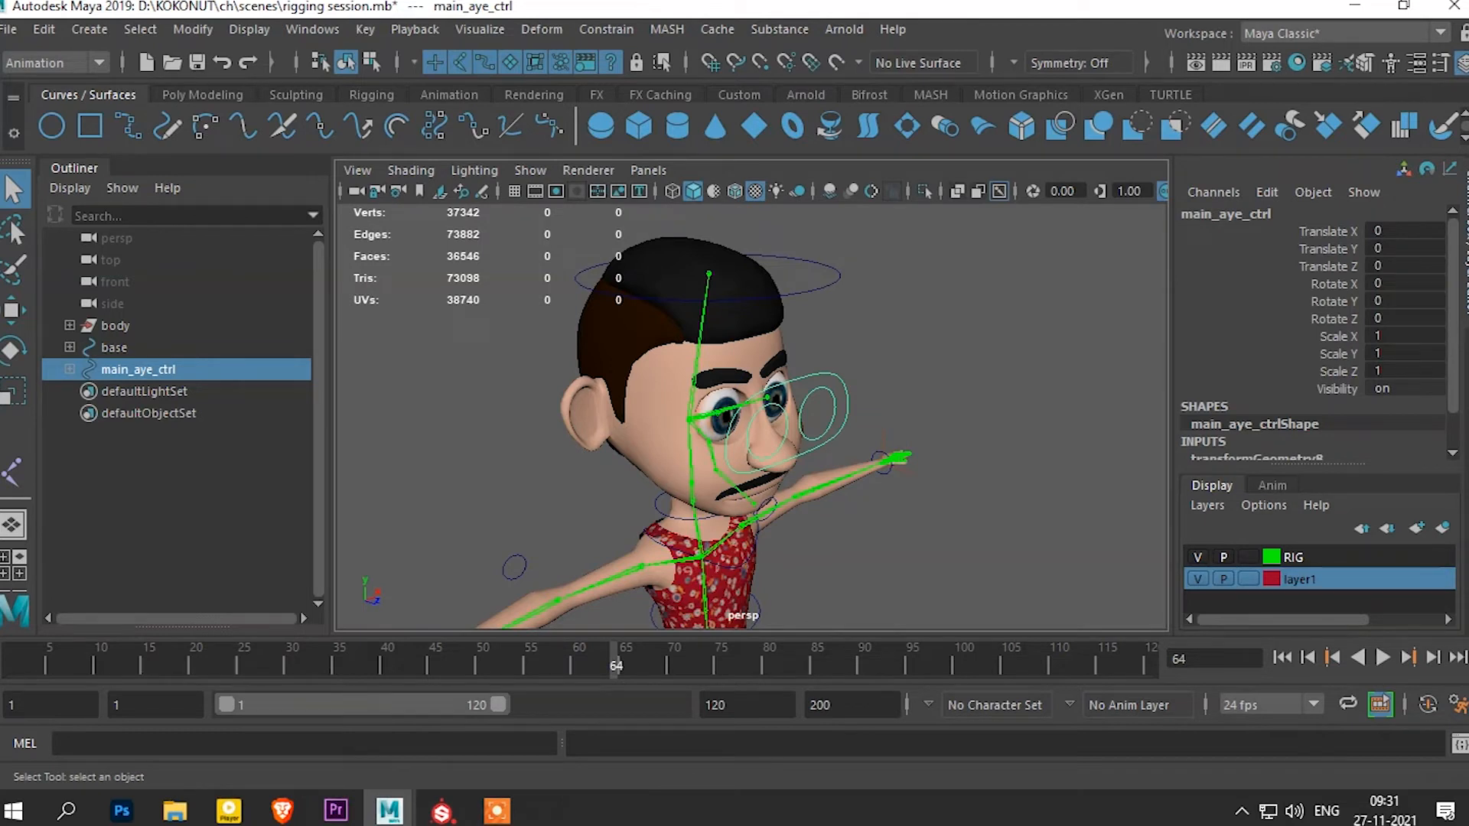
{"action": "left_click_drag", "start_coordinate": [814, 291], "coordinate": [833, 299], "text": "shift"}
{"action": "key", "text": "p"}
Test the parented eye controls by rotating the head control around Y, then undo the rotation and clear the selection
{"action": "left_click", "coordinate": [880, 294]}
{"action": "key", "text": "e"}
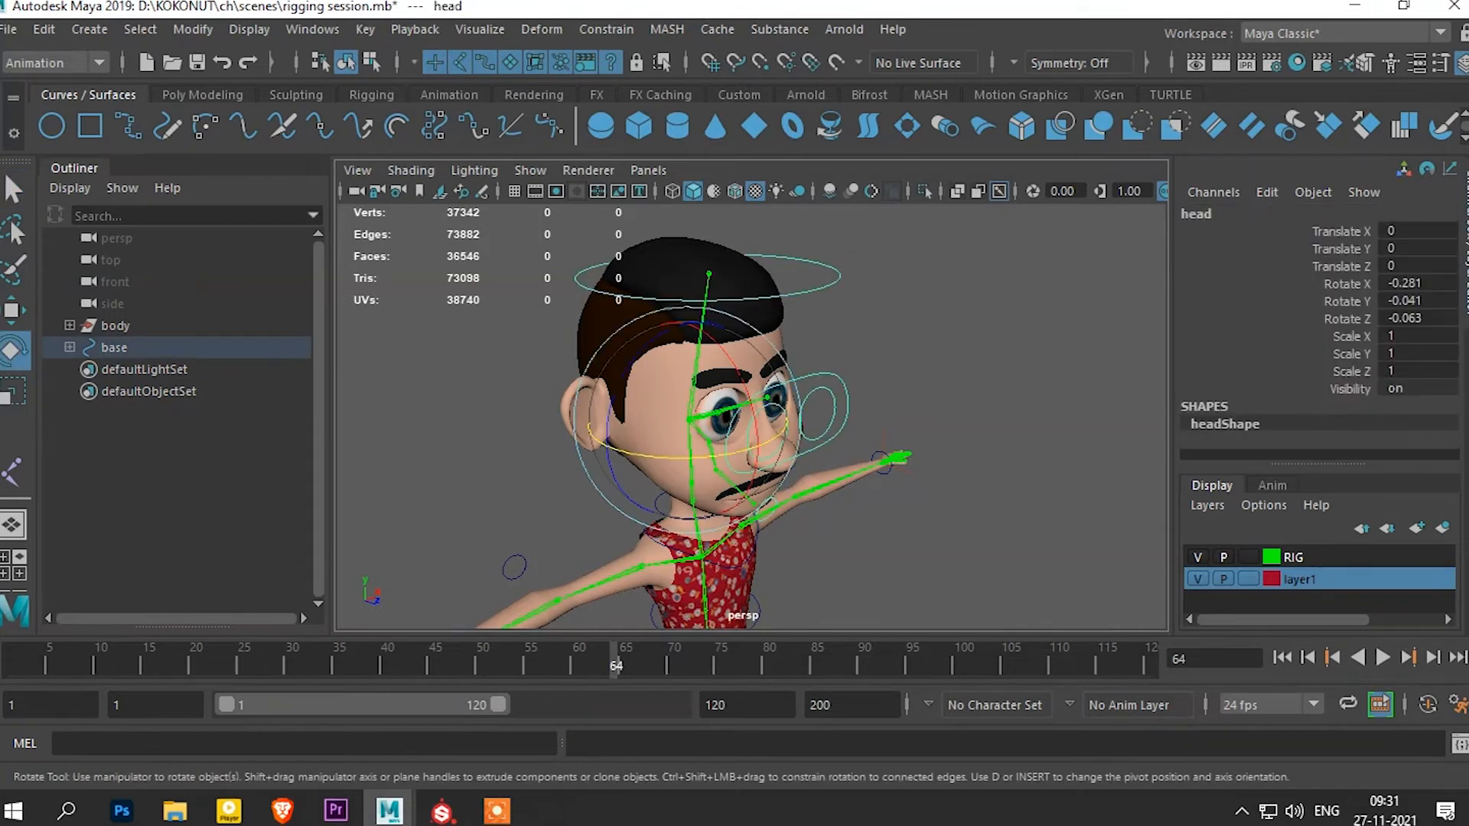
{"action": "mouse_move", "coordinate": [658, 458]}
{"action": "left_mouse_down"}
{"action": "mouse_move", "coordinate": [716, 457]}
{"action": "mouse_move", "coordinate": [637, 458]}
{"action": "mouse_move", "coordinate": [679, 458]}
{"action": "left_mouse_up"}
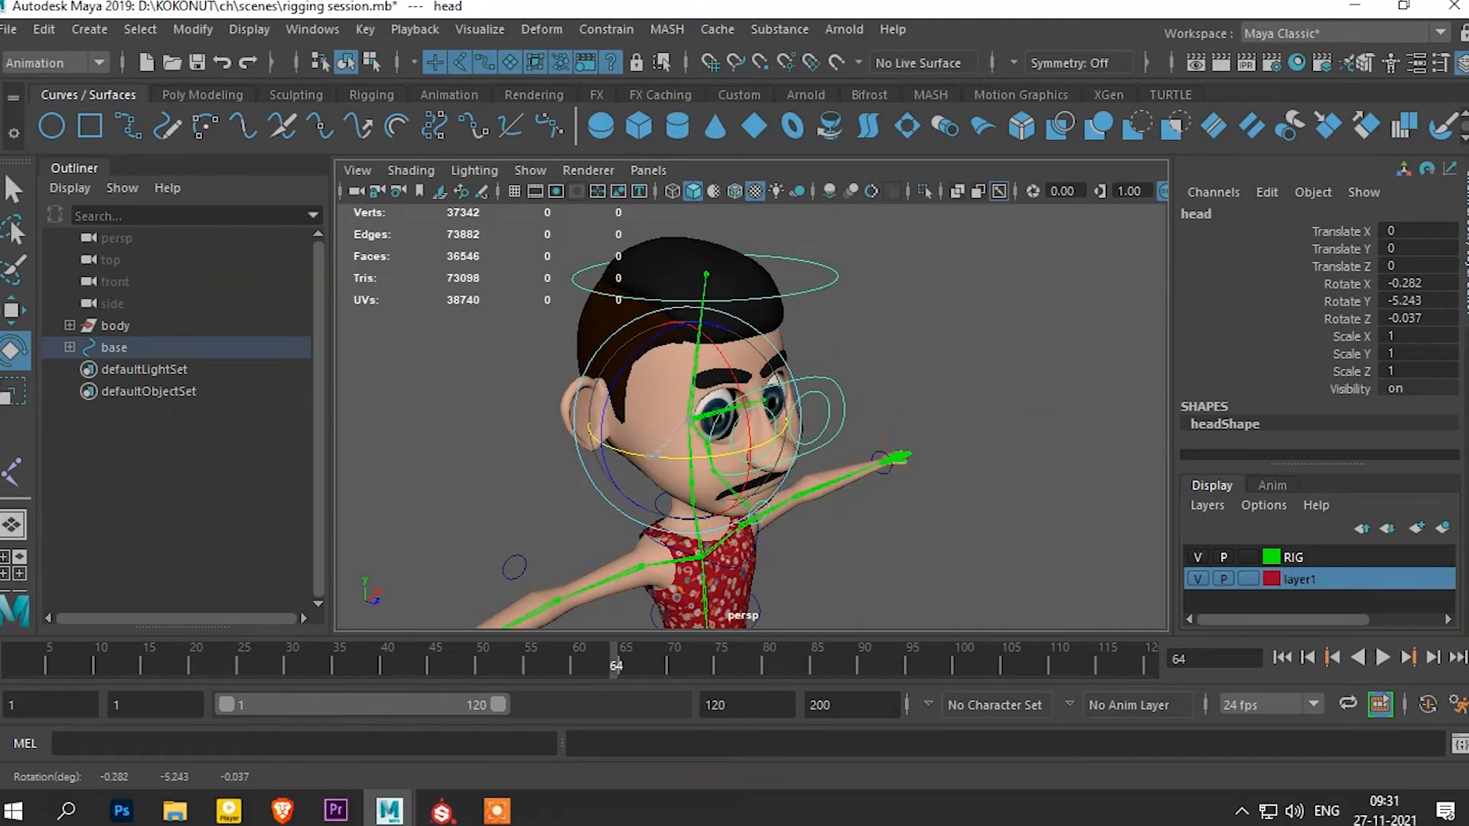
{"action": "key", "text": "ctrl+z"}
{"action": "left_click", "coordinate": [948, 329]}
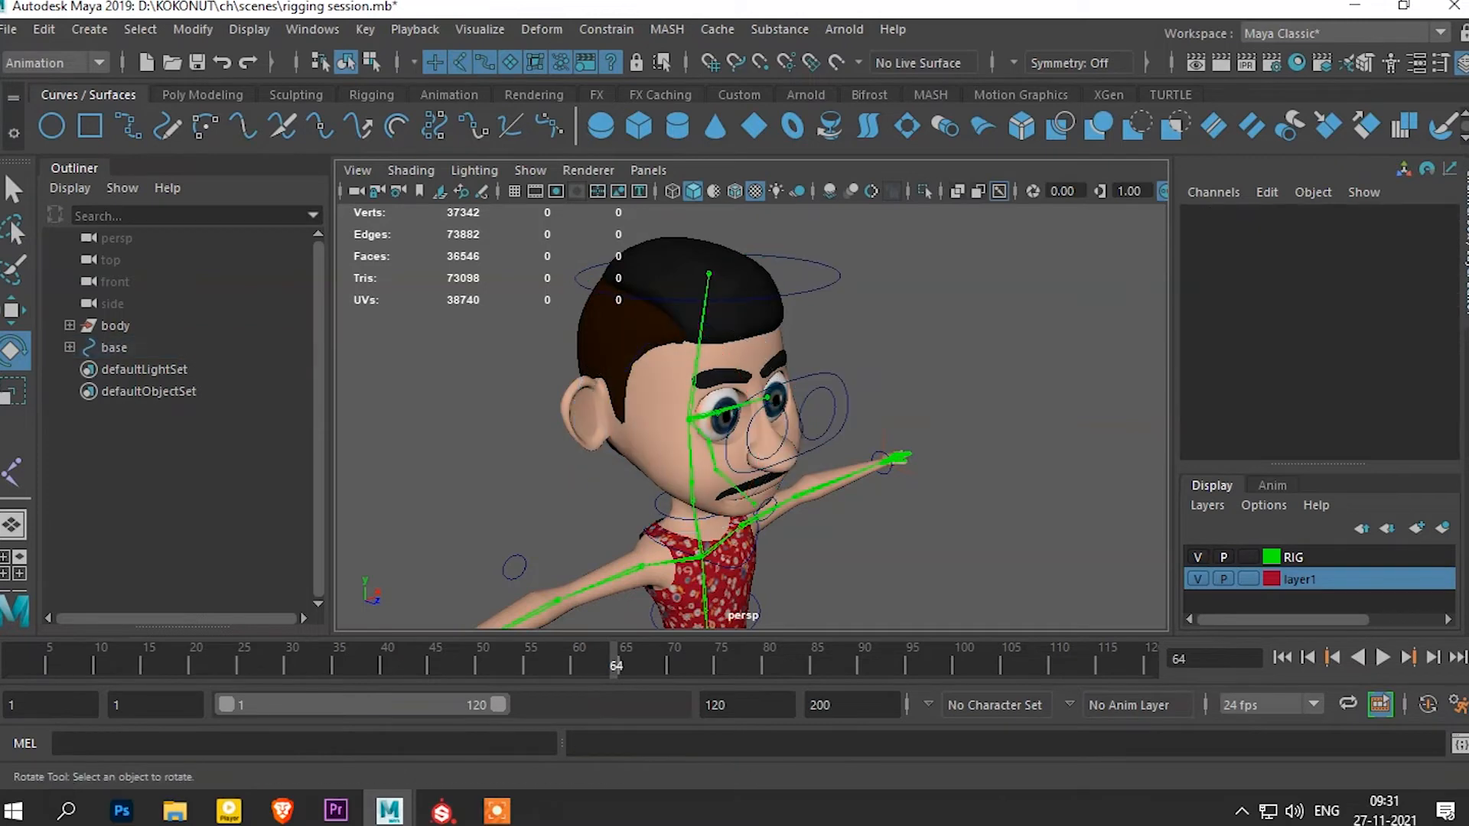
Clear the selection and show the character's whole body from the front in a full-screen viewport
{"action": "scroll", "coordinate": [752, 417], "scroll_direction": "up", "scroll_amount": 3}
{"action": "left_click", "coordinate": [589, 459]}
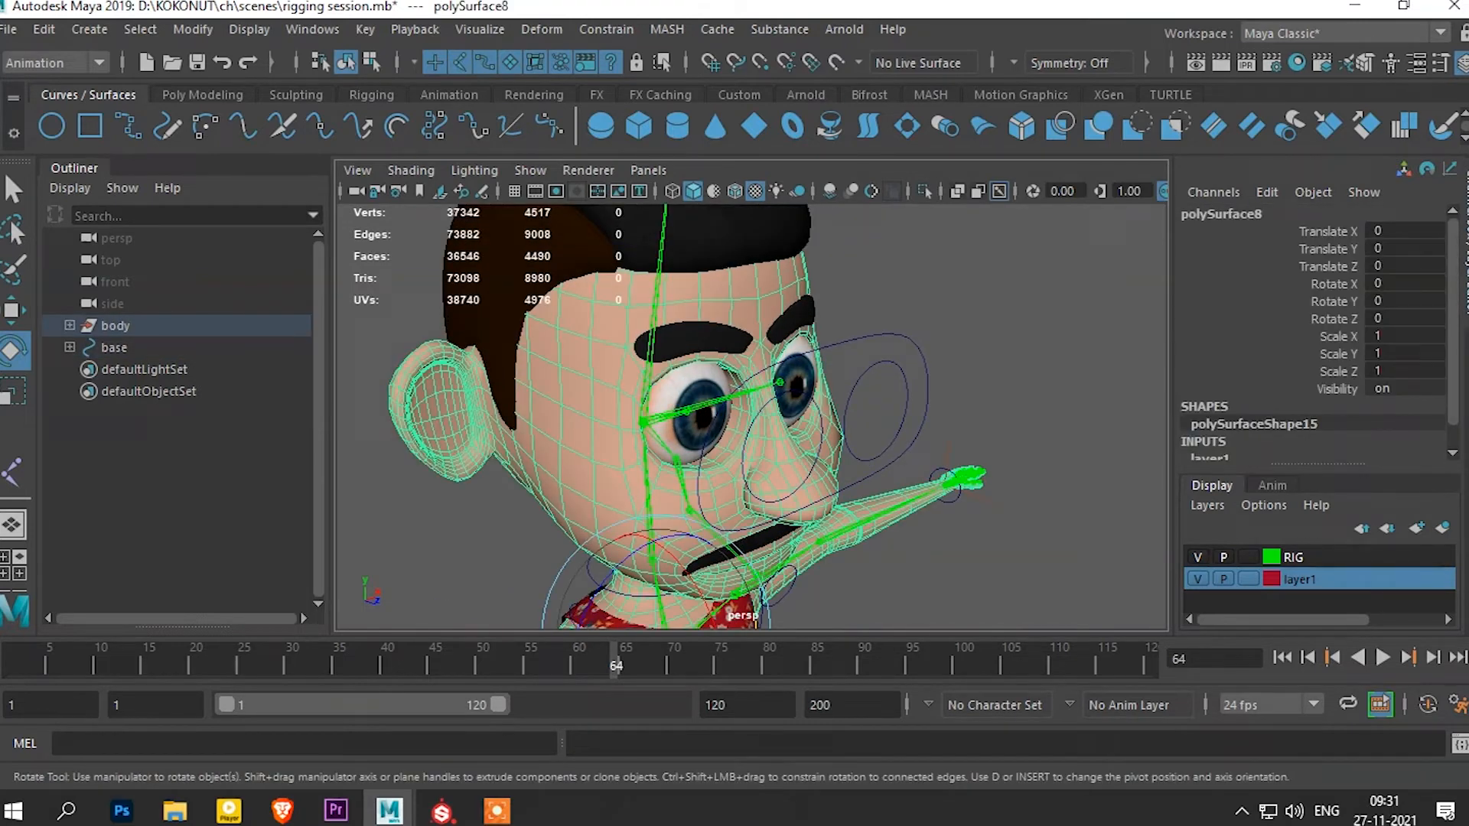
{"action": "scroll", "coordinate": [752, 417], "scroll_direction": "down", "scroll_amount": 3}
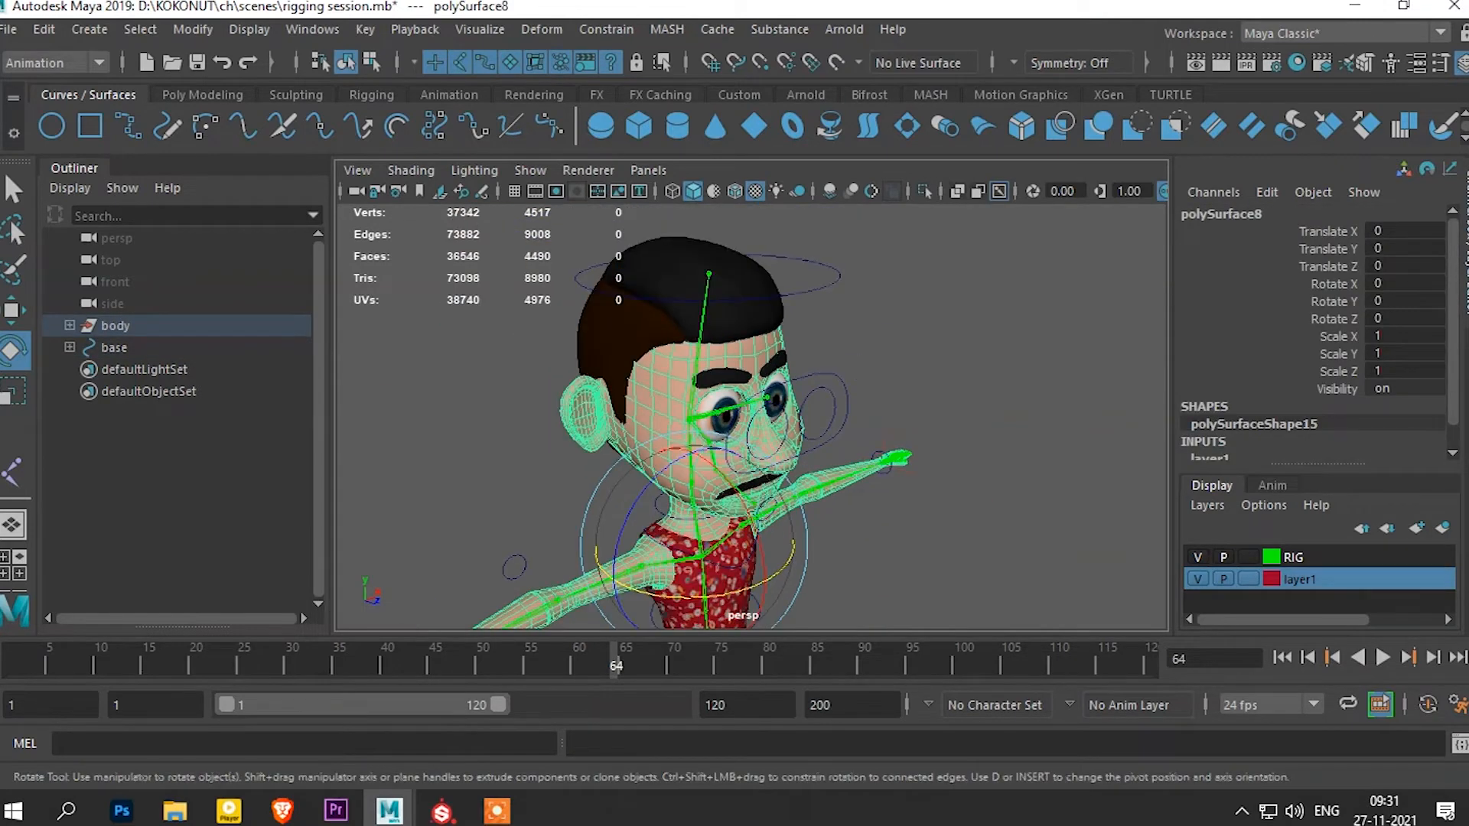
{"action": "middle_click_drag", "start_coordinate": [804, 540], "coordinate": [811, 501], "text": "alt"}
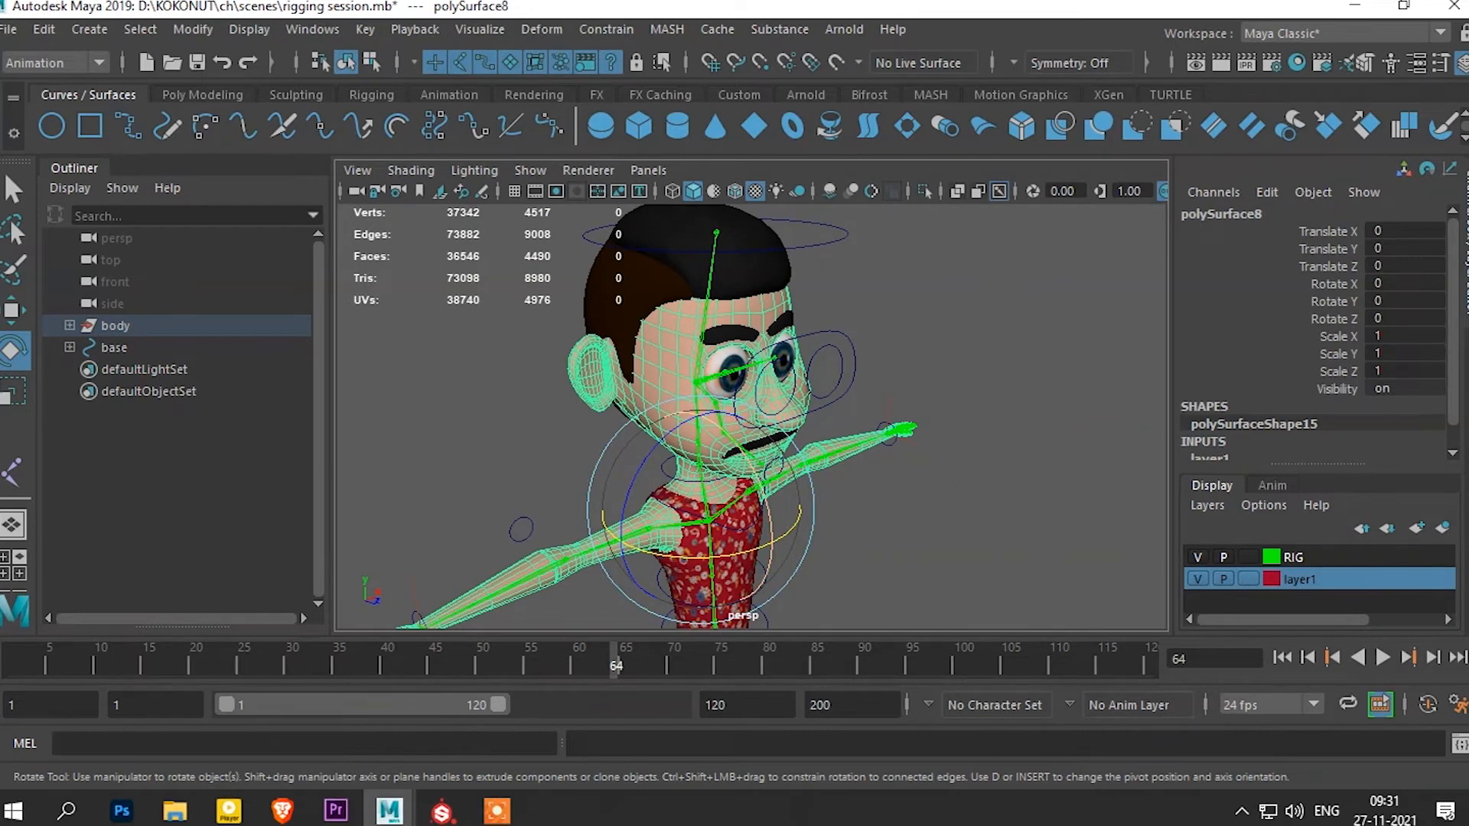
{"action": "middle_click_drag", "start_coordinate": [803, 505], "coordinate": [786, 432], "text": "alt"}
{"action": "scroll", "coordinate": [752, 416], "scroll_direction": "down", "scroll_amount": 3}
{"action": "left_click_drag", "start_coordinate": [902, 494], "coordinate": [819, 498], "text": "alt"}
{"action": "left_click", "coordinate": [834, 501]}
{"action": "middle_click_drag", "start_coordinate": [833, 502], "coordinate": [809, 405], "text": "alt"}
{"action": "key", "text": "ctrl+space"}
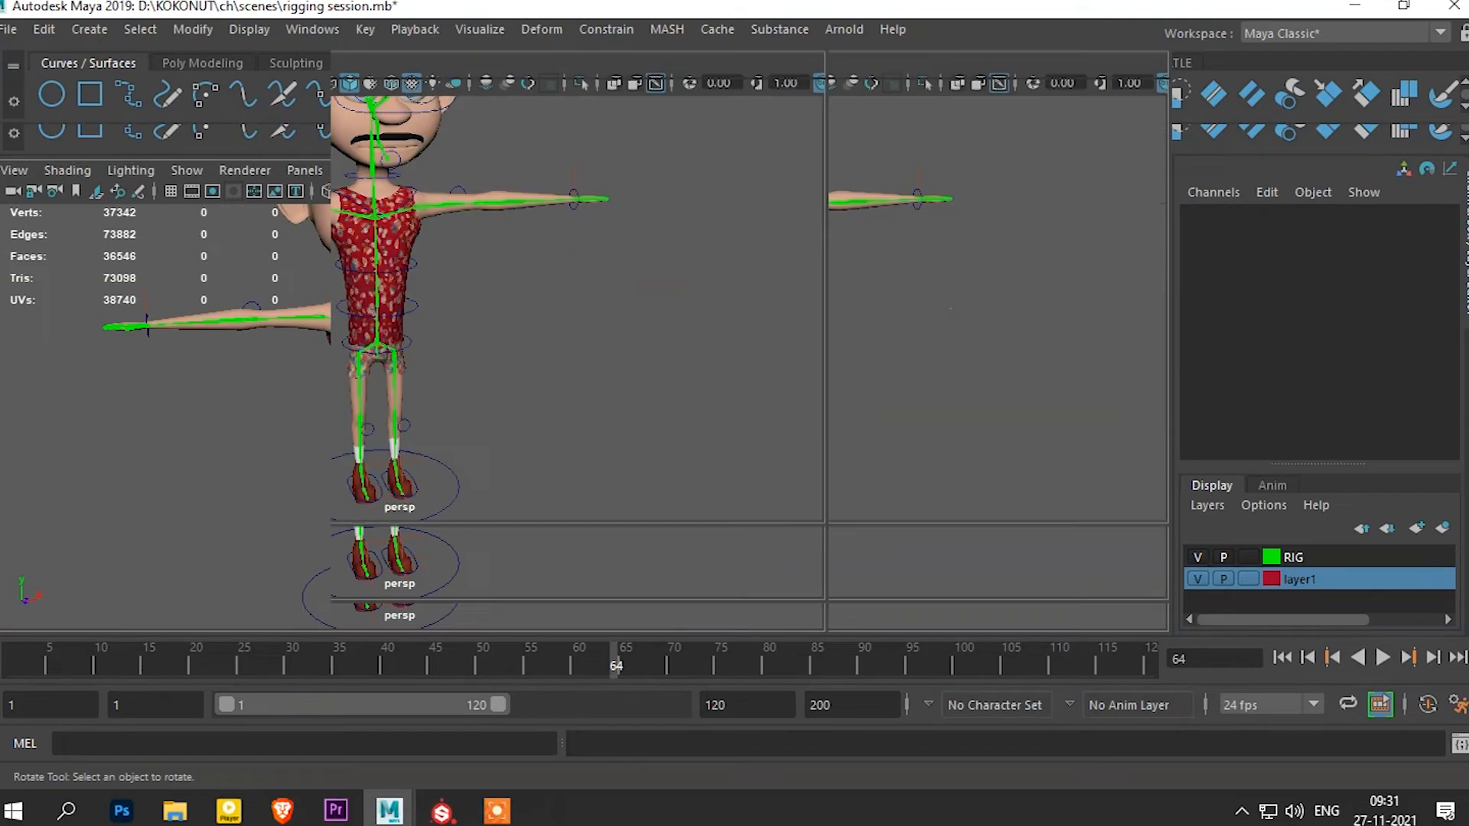
Test the upper torso control with two trial rotations, undoing each one
{"action": "left_click", "coordinate": [713, 422]}
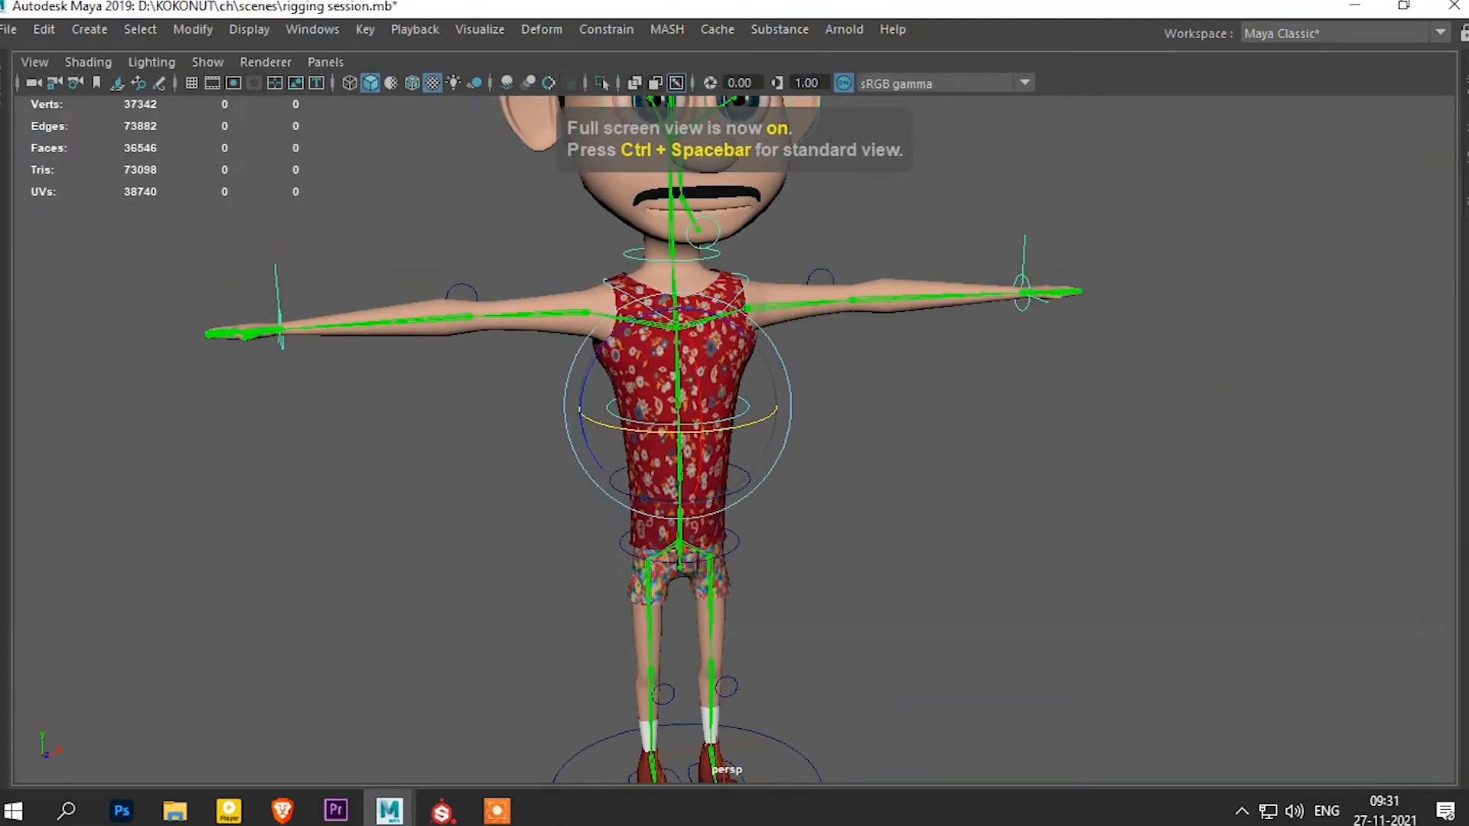
{"action": "mouse_move", "coordinate": [618, 336]}
{"action": "left_mouse_down"}
{"action": "mouse_move", "coordinate": [609, 345]}
{"action": "mouse_move", "coordinate": [630, 327]}
{"action": "left_mouse_up"}
{"action": "key", "text": "ctrl+z"}
{"action": "mouse_move", "coordinate": [644, 433]}
{"action": "left_mouse_down"}
{"action": "mouse_move", "coordinate": [664, 433]}
{"action": "mouse_move", "coordinate": [635, 430]}
{"action": "left_mouse_up"}
{"action": "key", "text": "ctrl+z"}
Test the leg rig by moving a foot control and the knee control R_knee_ctrl
{"action": "middle_click_drag", "start_coordinate": [650, 433], "coordinate": [655, 292], "text": "alt"}
{"action": "left_click", "coordinate": [752, 662]}
{"action": "key", "text": "w"}
{"action": "left_click_drag", "start_coordinate": [720, 555], "coordinate": [660, 563]}
{"action": "left_click", "coordinate": [691, 665]}
{"action": "left_click", "coordinate": [677, 559]}
{"action": "mouse_move", "coordinate": [767, 547]}
{"action": "left_mouse_down"}
{"action": "mouse_move", "coordinate": [735, 550]}
{"action": "mouse_move", "coordinate": [791, 544]}
{"action": "left_mouse_up"}
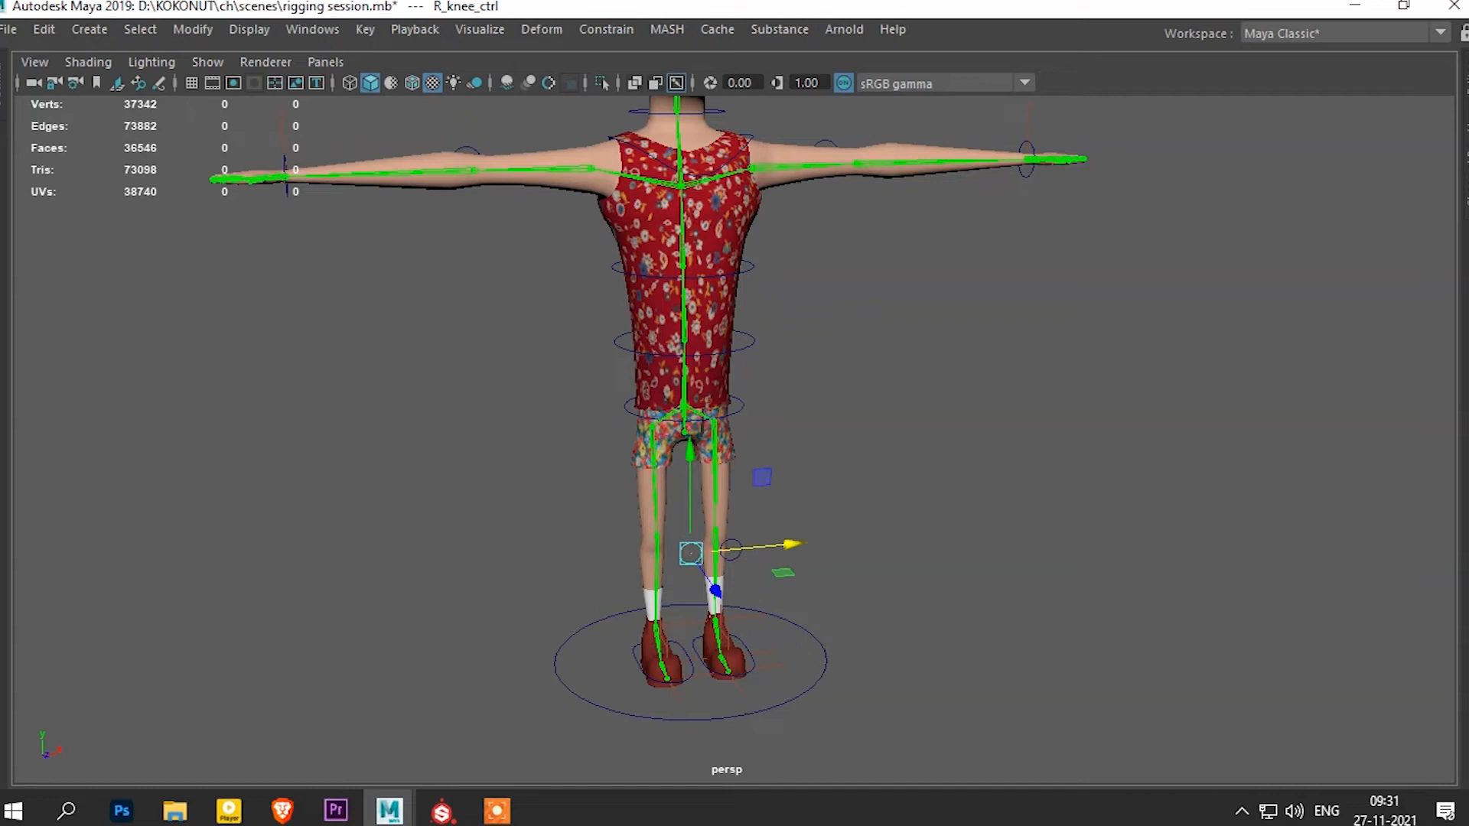
Test the arm's elbow direction by moving the pole control l_pole_ctrl
{"action": "middle_click_drag", "start_coordinate": [765, 459], "coordinate": [736, 657], "text": "alt"}
{"action": "left_click", "coordinate": [849, 567]}
{"action": "left_click", "coordinate": [798, 325]}
{"action": "left_click_drag", "start_coordinate": [798, 231], "coordinate": [800, 230]}
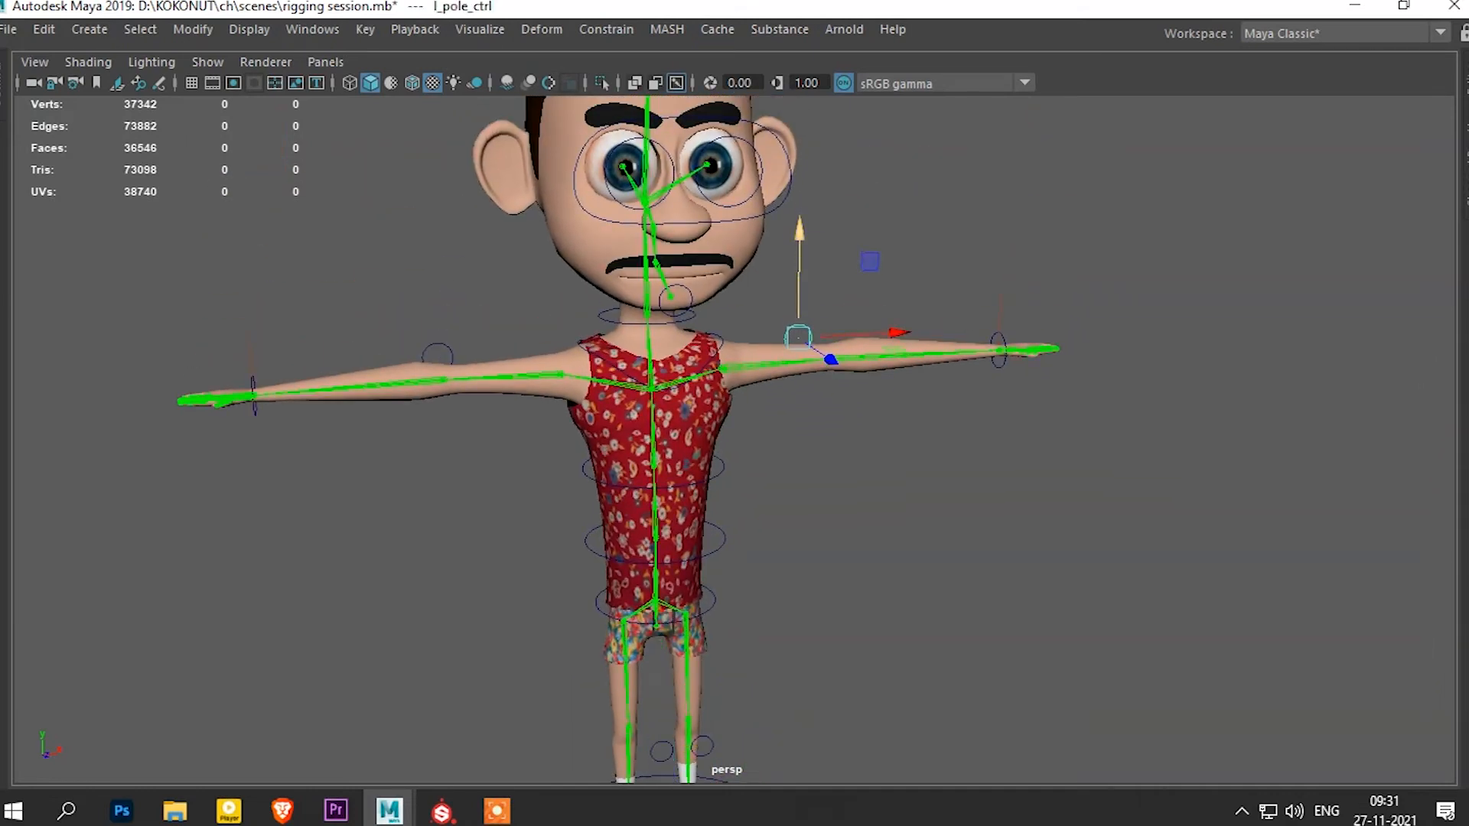
Test the arm IK by moving the hand control ik_hand_R, then undo the move and clear the selection
{"action": "left_click", "coordinate": [249, 394]}
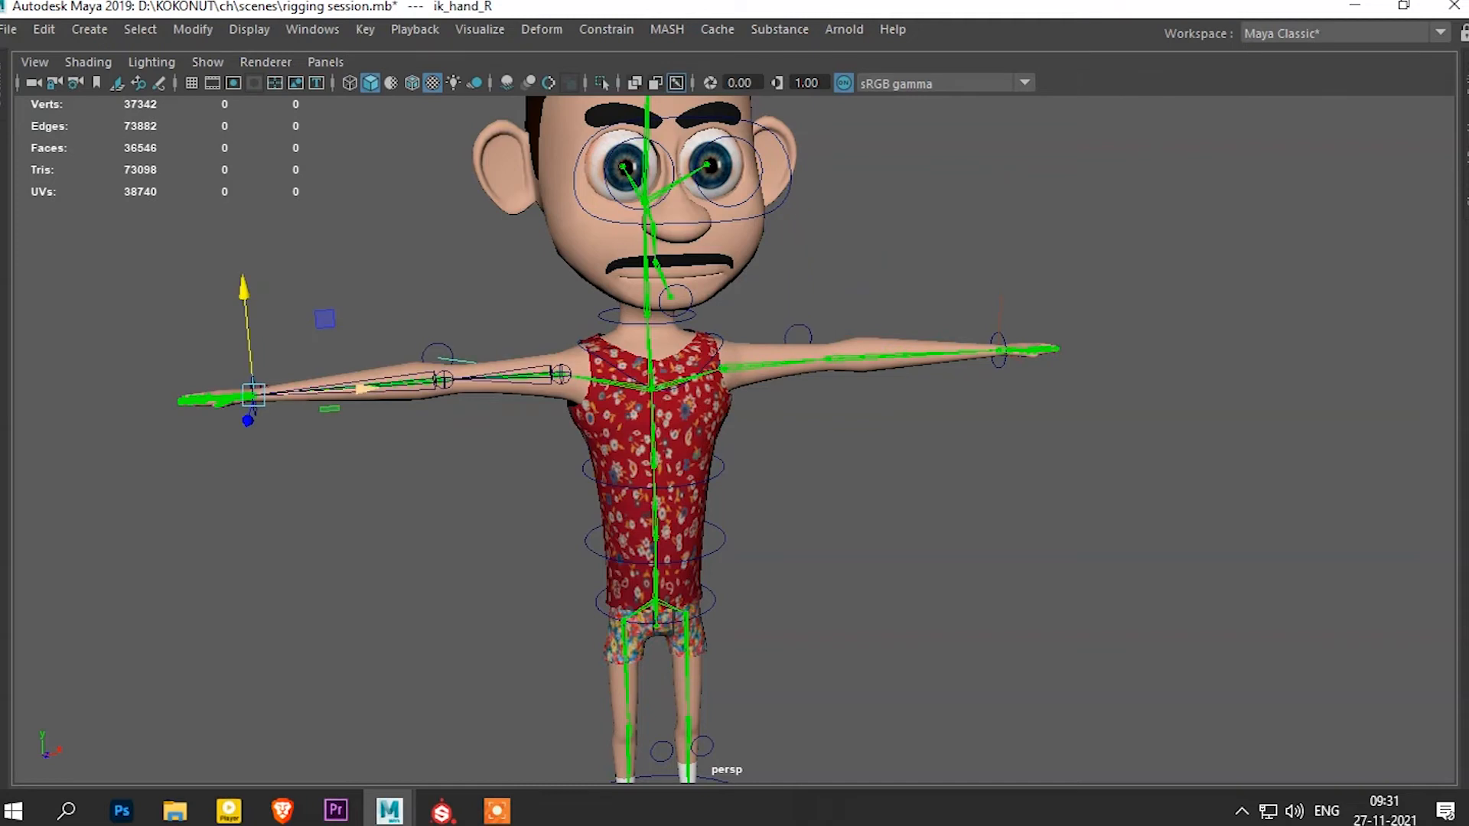
{"action": "left_click_drag", "start_coordinate": [348, 394], "coordinate": [486, 459]}
{"action": "key", "text": "ctrl+z"}
{"action": "left_click", "coordinate": [486, 459]}
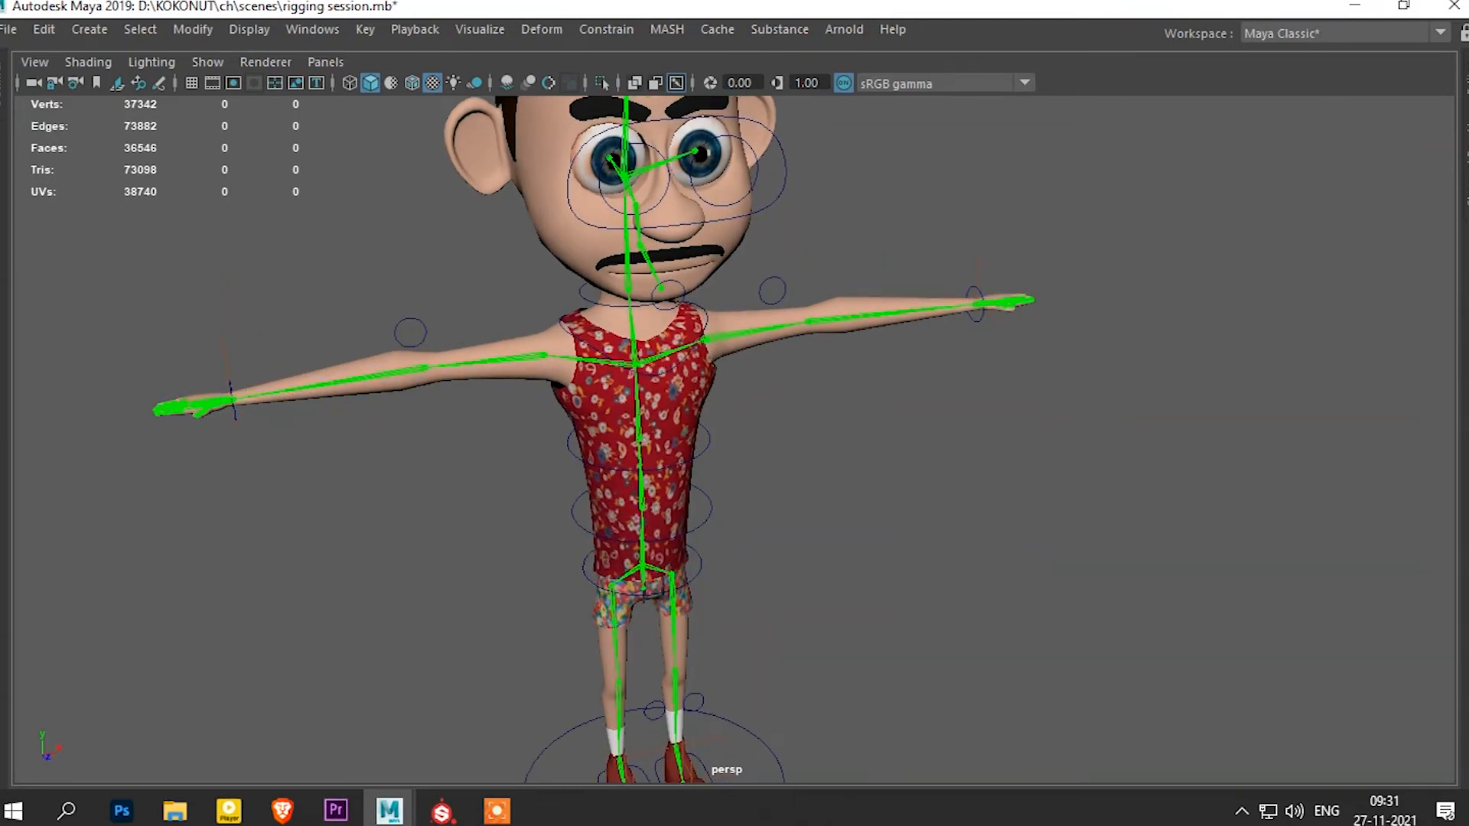
Test the hip control hip_ctrl with a small vertical trial move and undo it
{"action": "scroll", "coordinate": [593, 440], "scroll_direction": "down", "scroll_amount": 3}
{"action": "left_click_drag", "start_coordinate": [593, 440], "coordinate": [539, 421], "text": "alt"}
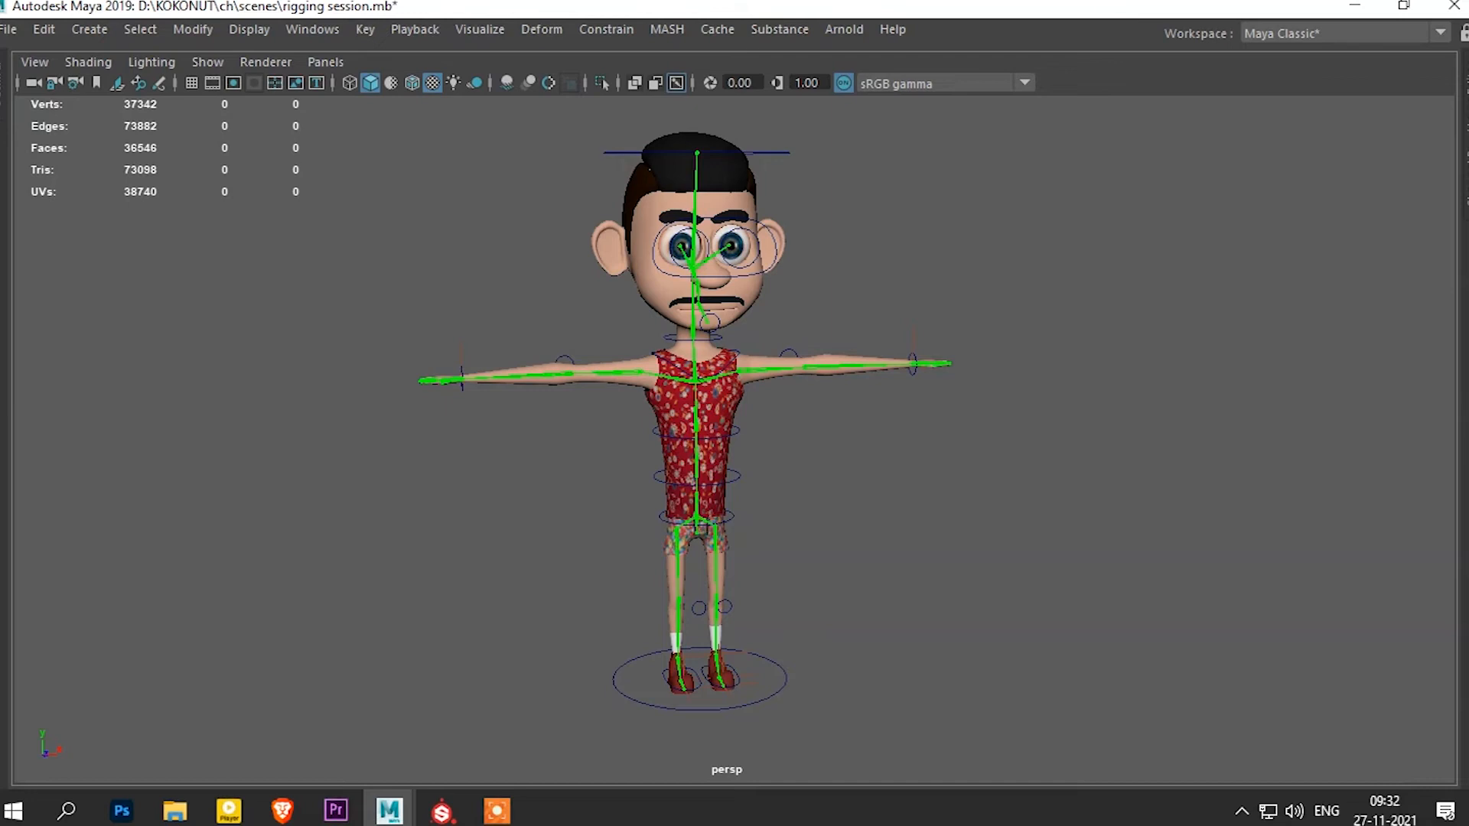
{"action": "scroll", "coordinate": [689, 440], "scroll_direction": "up", "scroll_amount": 2}
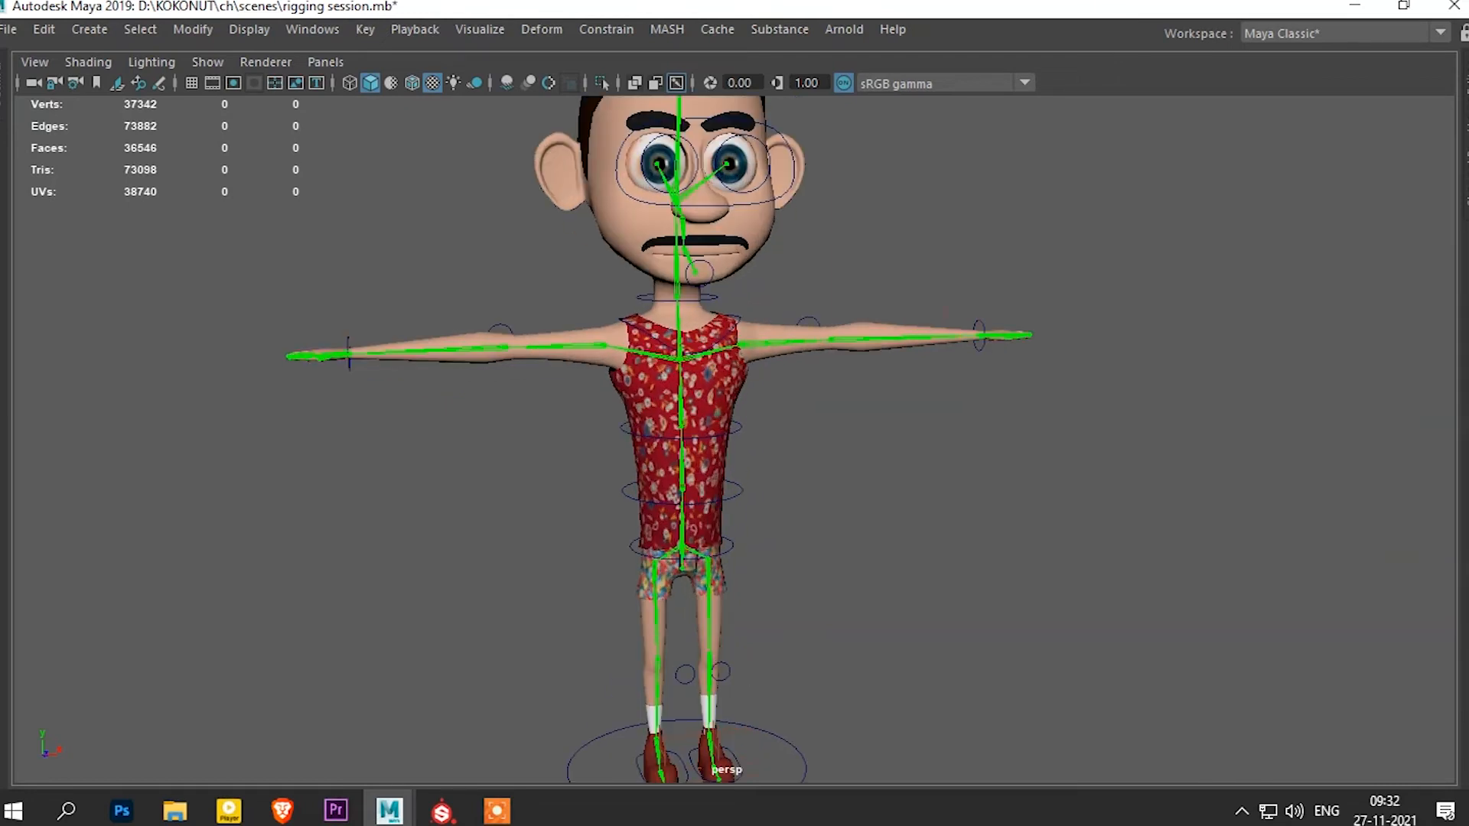
{"action": "left_click", "coordinate": [681, 547]}
{"action": "left_click_drag", "start_coordinate": [681, 444], "coordinate": [681, 463]}
{"action": "key", "text": "ctrl+z"}
{"action": "middle_click_drag", "start_coordinate": [680, 463], "coordinate": [753, 438], "text": "alt"}
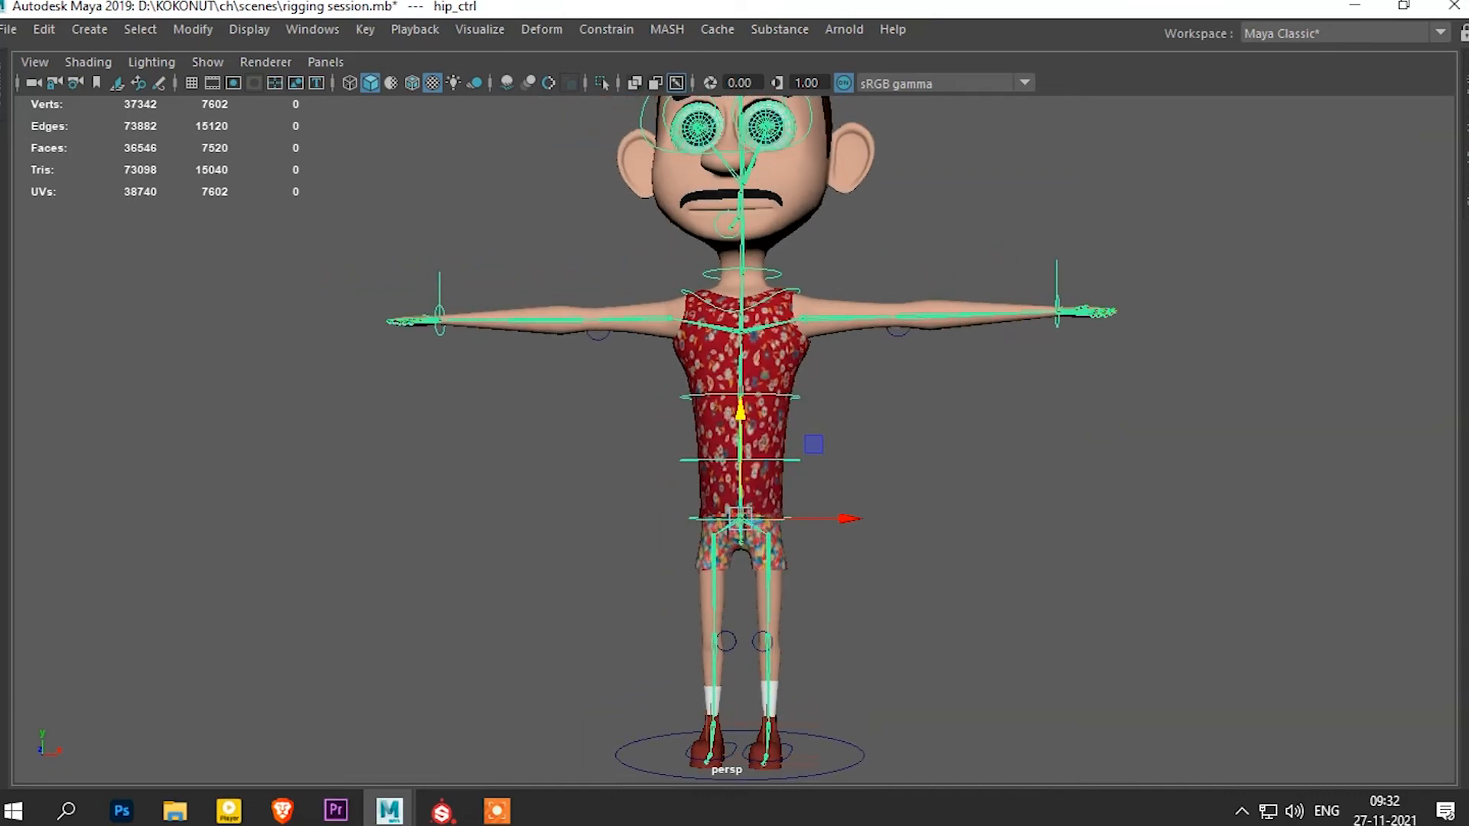
Select the knee control R_knee_ctrl and shift it sideways along X in the perspective view
{"action": "left_click", "coordinate": [735, 644]}
{"action": "key", "text": "space"}
{"action": "left_click_drag", "start_coordinate": [764, 679], "coordinate": [764, 730]}
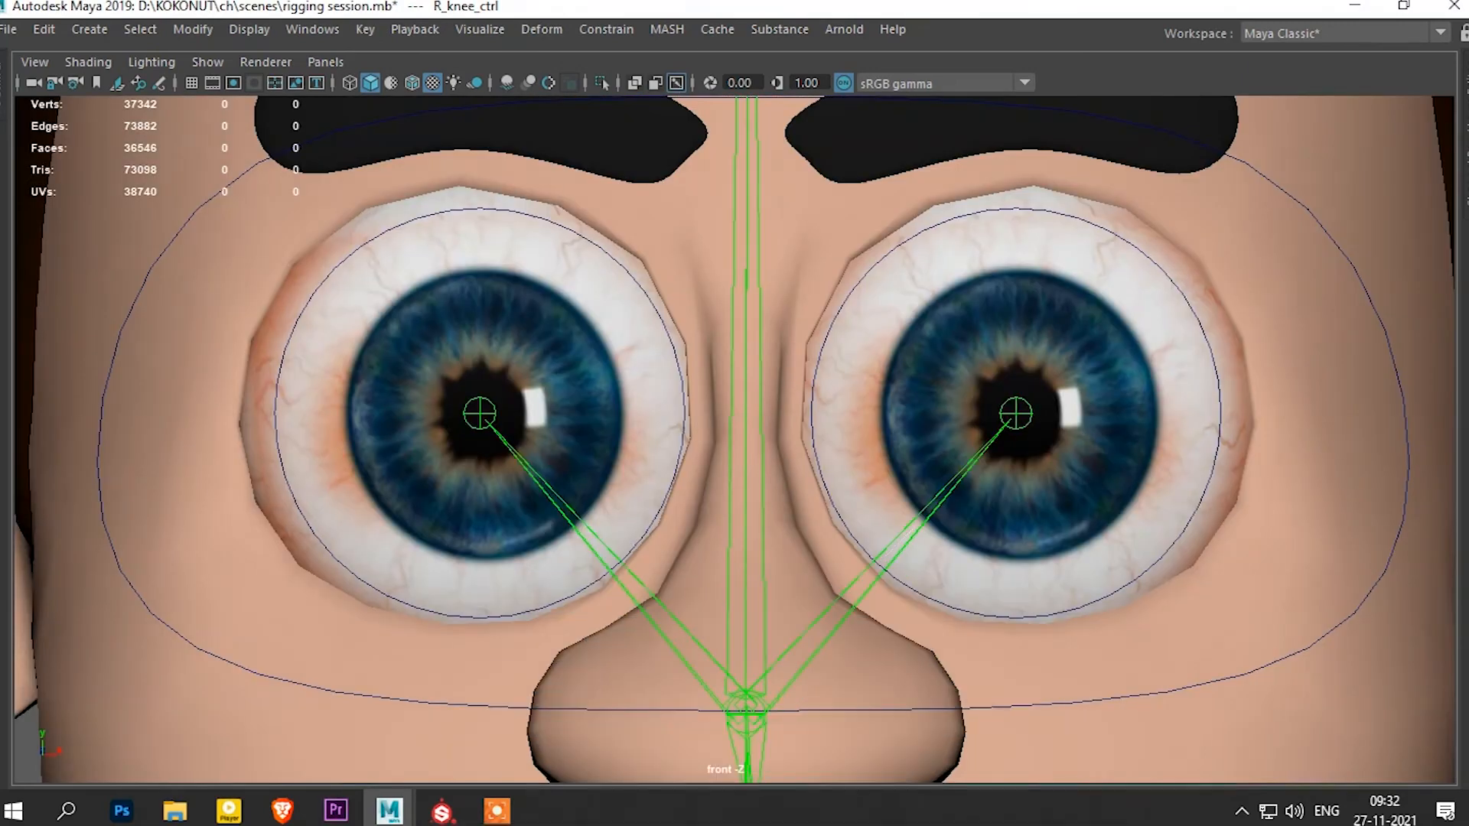
{"action": "key", "text": "space"}
{"action": "key", "text": "space"}
{"action": "left_click_drag", "start_coordinate": [1016, 328], "coordinate": [1056, 391]}
{"action": "key", "text": "space"}
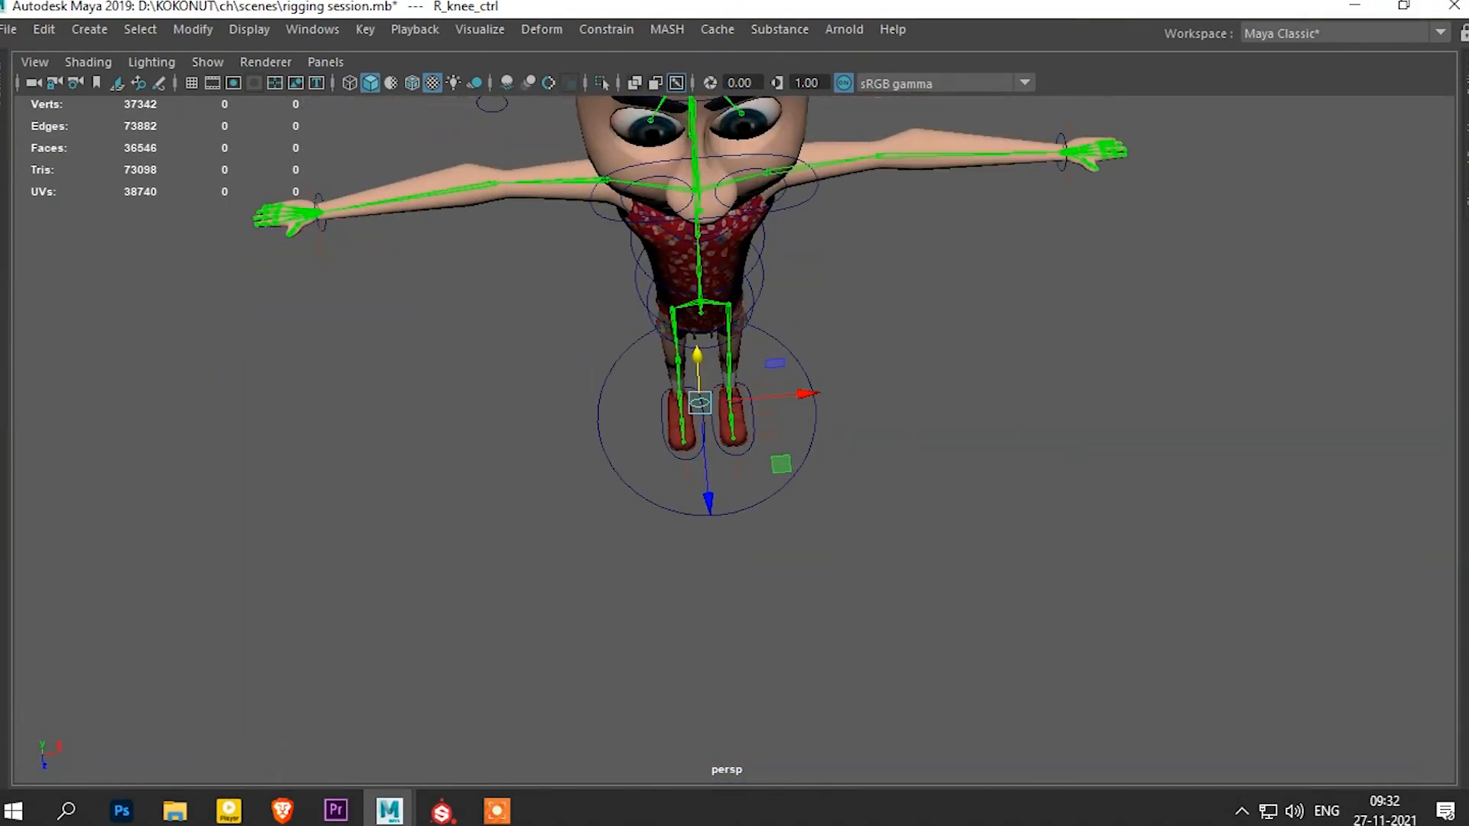
{"action": "scroll", "coordinate": [1055, 390], "scroll_direction": "up", "scroll_amount": 3}
{"action": "left_click_drag", "start_coordinate": [788, 375], "coordinate": [767, 376]}
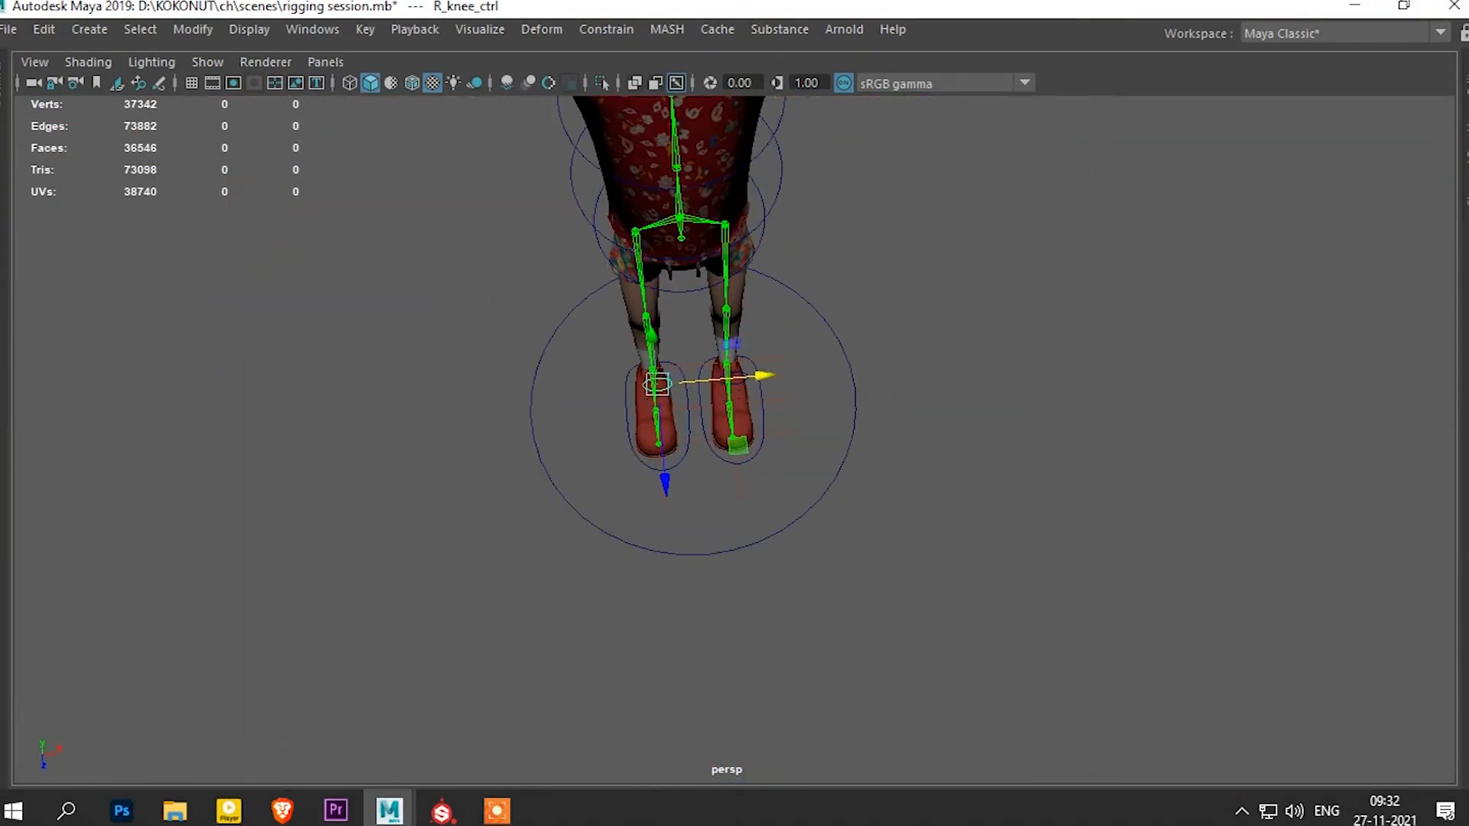
Show the channel values, reposition R_knee_ctrl to a Translate X of -0.136, and freeze its transformations
{"action": "left_click", "coordinate": [1466, 138]}
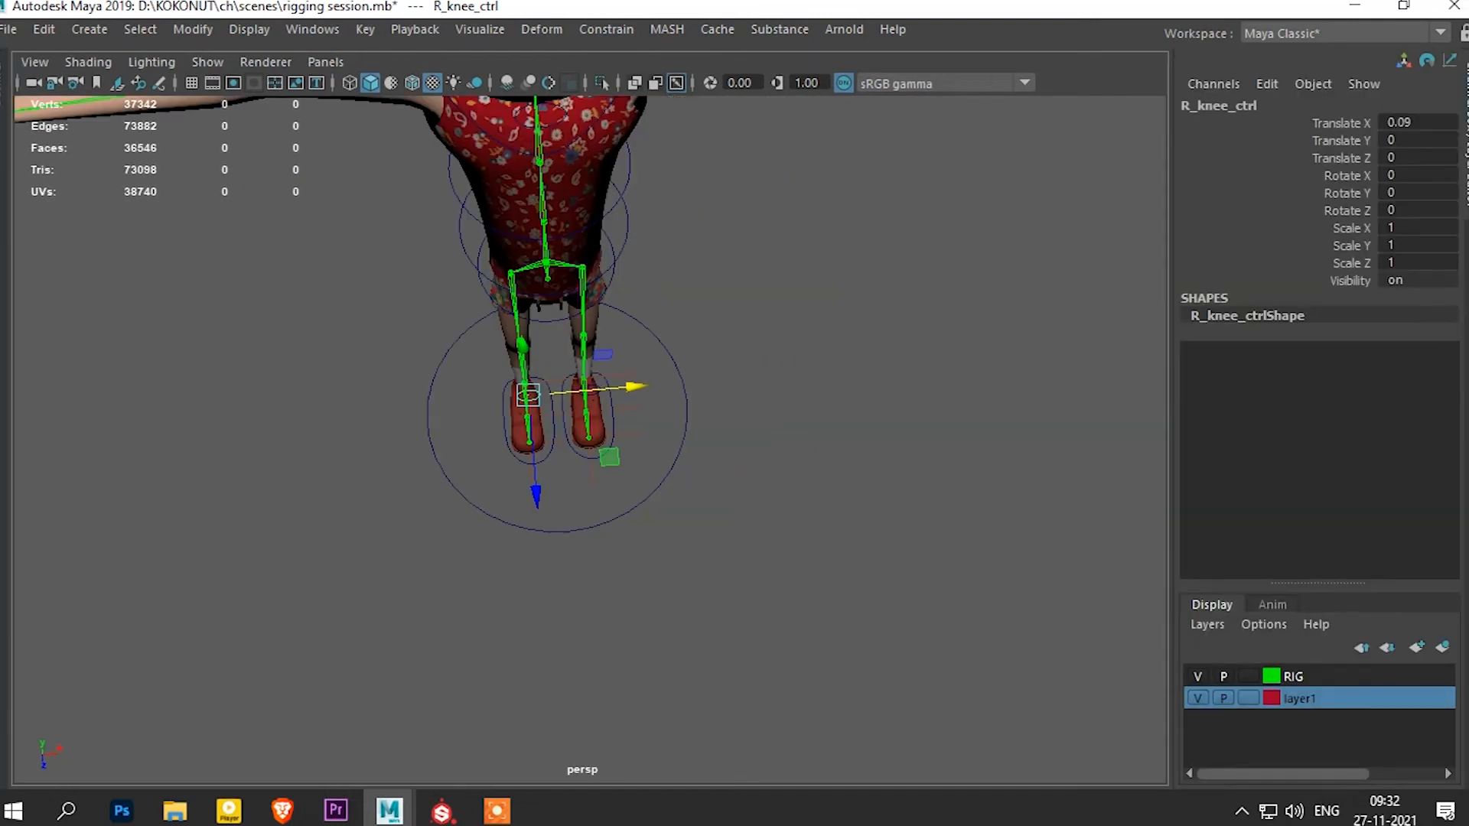
{"action": "left_click_drag", "start_coordinate": [635, 386], "coordinate": [1002, 264]}
{"action": "middle_click_drag", "start_coordinate": [612, 536], "coordinate": [842, 300], "text": "alt"}
{"action": "left_click_drag", "start_coordinate": [688, 344], "coordinate": [758, 332], "text": "alt"}
{"action": "left_click_drag", "start_coordinate": [547, 530], "coordinate": [549, 530]}
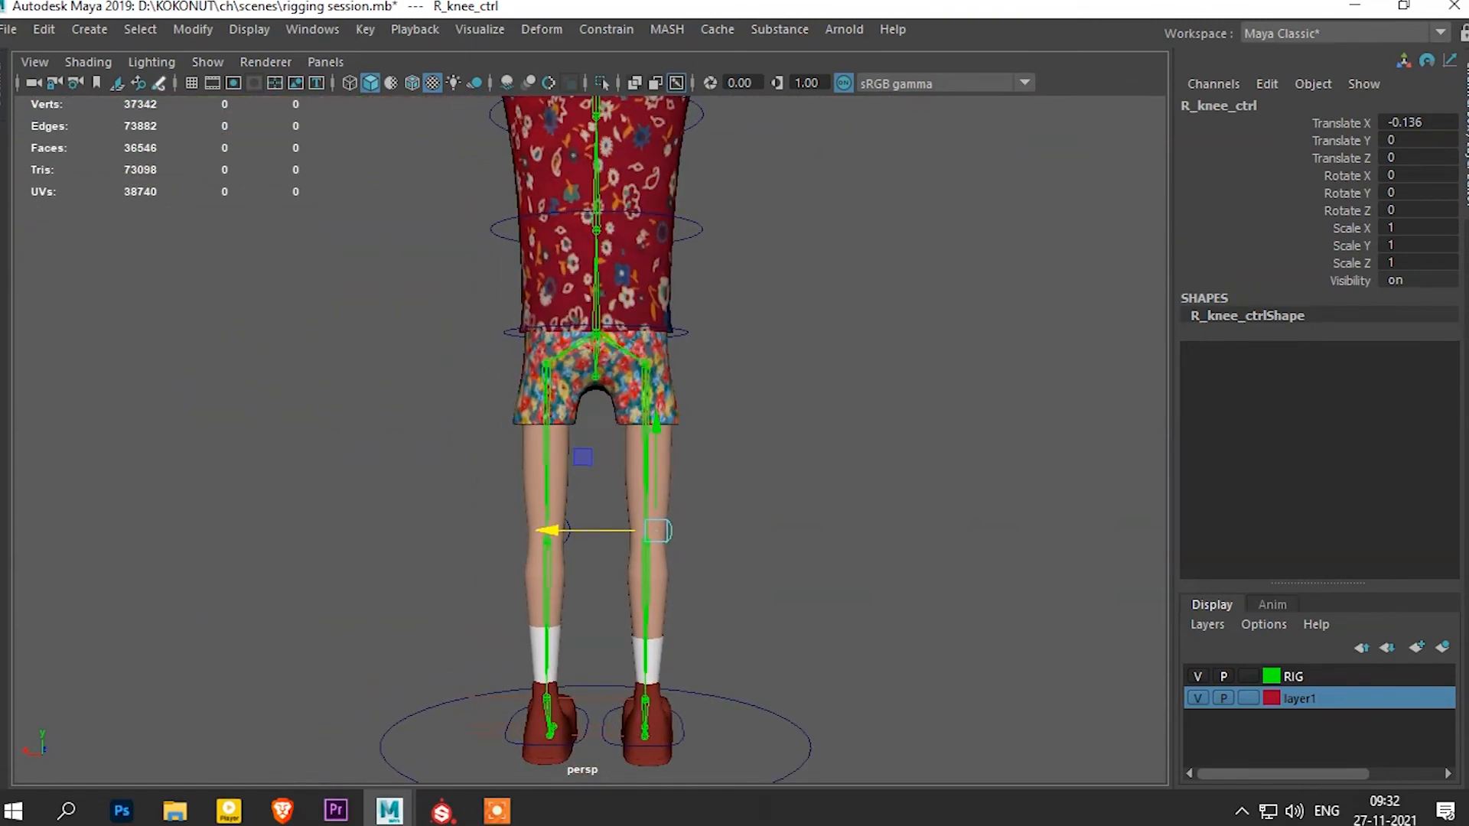
{"action": "left_click", "coordinate": [193, 29]}
{"action": "left_click", "coordinate": [252, 127]}
{"action": "left_click_drag", "start_coordinate": [841, 383], "coordinate": [429, 381], "text": "alt"}
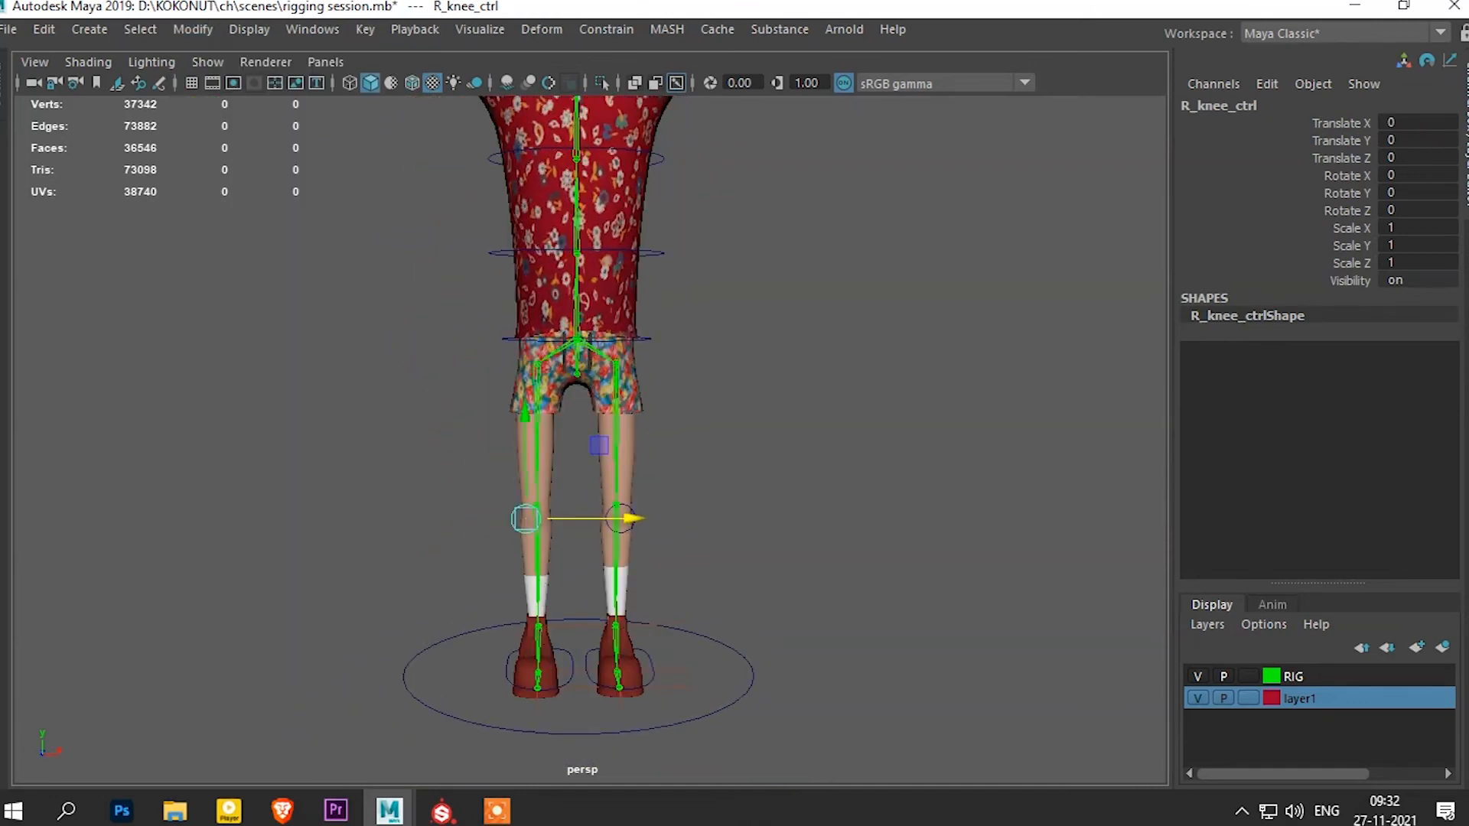
Test the foot controls R_leg_ctrl and L_leg_ctrl by lifting each one, undoing each move
{"action": "left_click", "coordinate": [508, 670]}
{"action": "mouse_move", "coordinate": [538, 570]}
{"action": "left_mouse_down"}
{"action": "mouse_move", "coordinate": [537, 535]}
{"action": "mouse_move", "coordinate": [537, 552]}
{"action": "left_mouse_up"}
{"action": "key", "text": "ctrl+z"}
{"action": "left_click", "coordinate": [653, 671]}
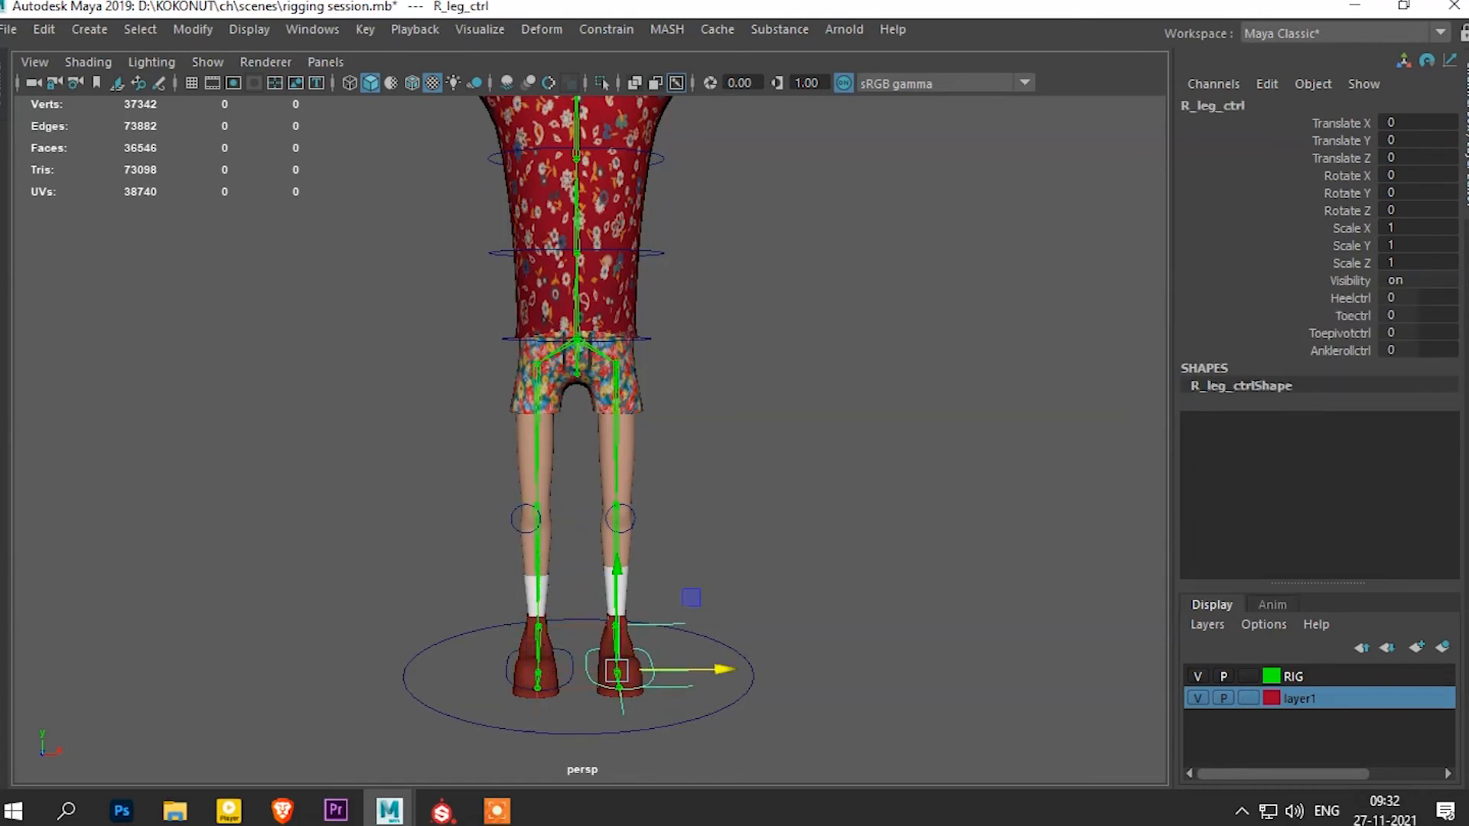
{"action": "left_click_drag", "start_coordinate": [617, 568], "coordinate": [617, 523]}
{"action": "key", "text": "ctrl+z"}
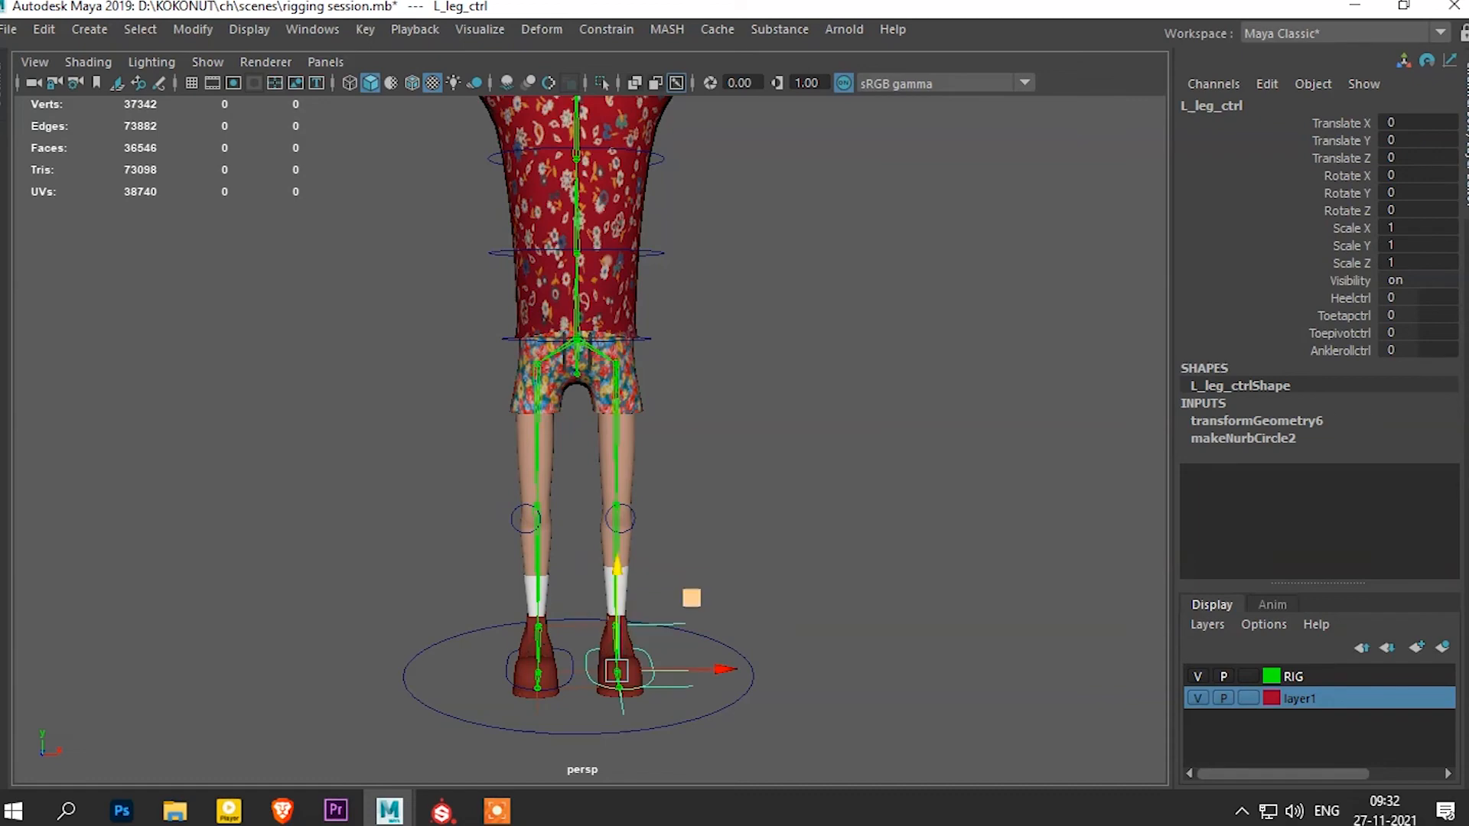
Test a control on the upper body with a trial rotation, undo it, and clear the selection
{"action": "scroll", "coordinate": [591, 440], "scroll_direction": "down", "scroll_amount": 5}
{"action": "middle_click_drag", "start_coordinate": [591, 440], "coordinate": [578, 579], "text": "alt"}
{"action": "left_click_drag", "start_coordinate": [577, 579], "coordinate": [753, 612], "text": "alt"}
{"action": "left_click", "coordinate": [754, 612]}
{"action": "left_click", "coordinate": [667, 363]}
{"action": "key", "text": "e"}
{"action": "mouse_move", "coordinate": [712, 297]}
{"action": "left_mouse_down"}
{"action": "mouse_move", "coordinate": [722, 335]}
{"action": "mouse_move", "coordinate": [717, 311]}
{"action": "mouse_move", "coordinate": [706, 320]}
{"action": "left_mouse_up"}
{"action": "key", "text": "ctrl+z"}
{"action": "left_click_drag", "start_coordinate": [753, 367], "coordinate": [650, 378], "text": "alt"}
{"action": "left_click", "coordinate": [711, 336]}
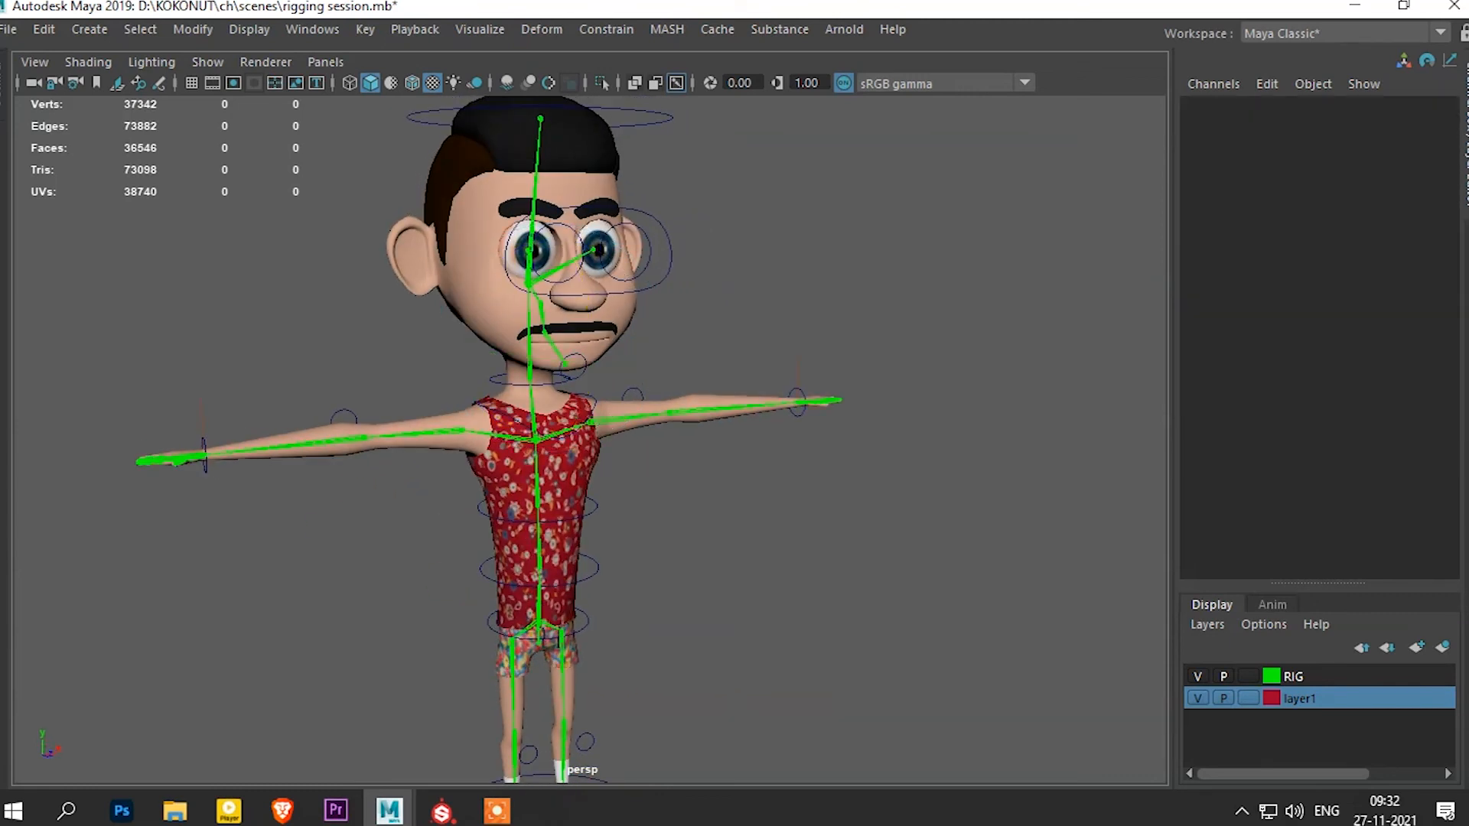
Test the control just below the chin with a trial rotation, undo it, and clear the selection
{"action": "left_click", "coordinate": [567, 378]}
{"action": "middle_click_drag", "start_coordinate": [567, 379], "coordinate": [573, 461], "text": "alt"}
{"action": "left_click_drag", "start_coordinate": [505, 475], "coordinate": [459, 444]}
{"action": "key", "text": "ctrl+z"}
{"action": "key", "text": "ctrl+z"}
{"action": "left_click", "coordinate": [436, 428]}
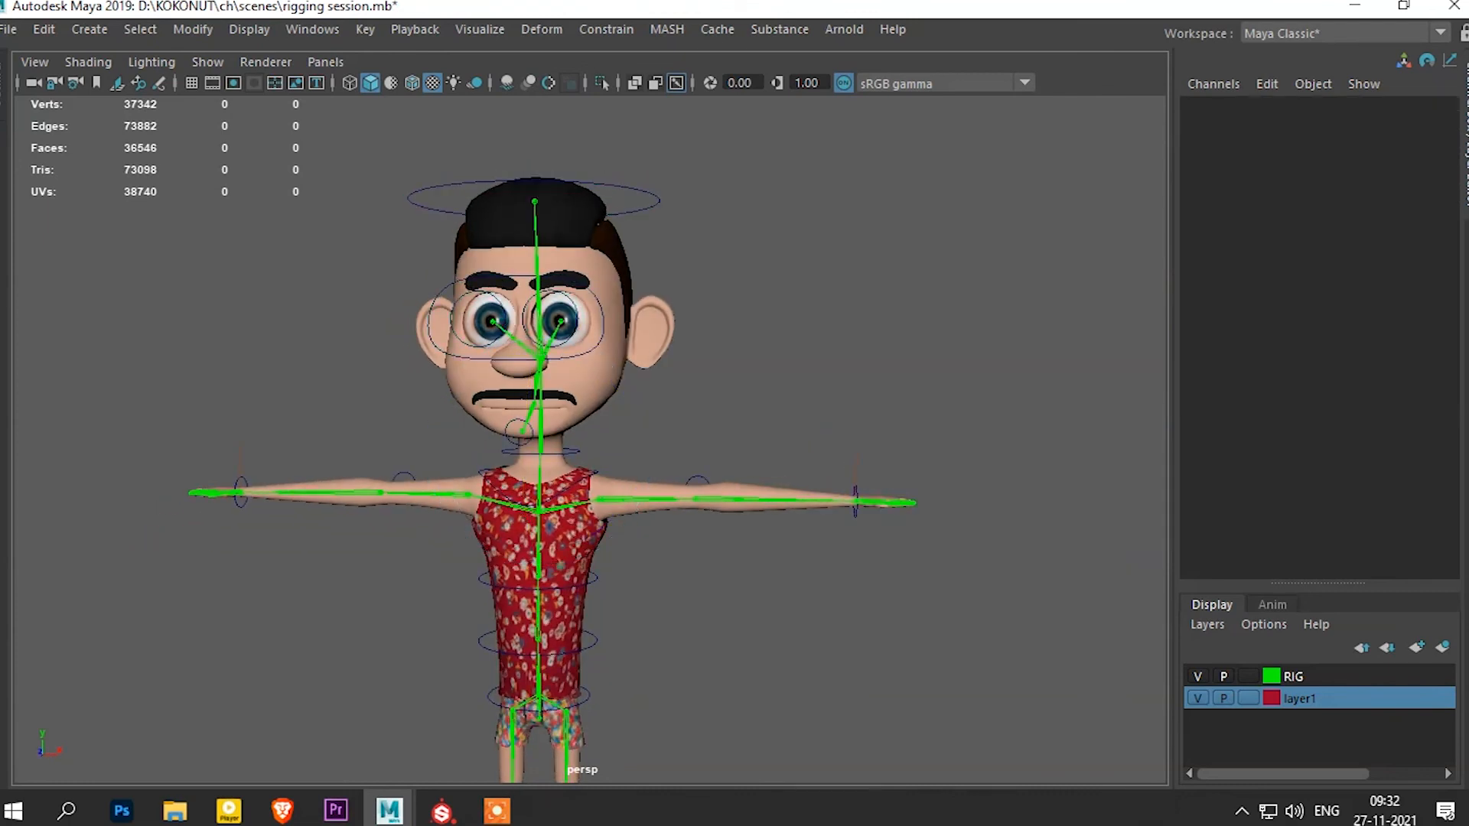
Test the chest control with a trial rotation, undo it, and clear the selection
{"action": "left_click", "coordinate": [555, 543]}
{"action": "left_click", "coordinate": [680, 574]}
{"action": "left_click", "coordinate": [555, 543]}
{"action": "left_click", "coordinate": [681, 562]}
{"action": "left_click", "coordinate": [589, 476]}
{"action": "left_click_drag", "start_coordinate": [567, 525], "coordinate": [596, 524]}
{"action": "key", "text": "ctrl+z"}
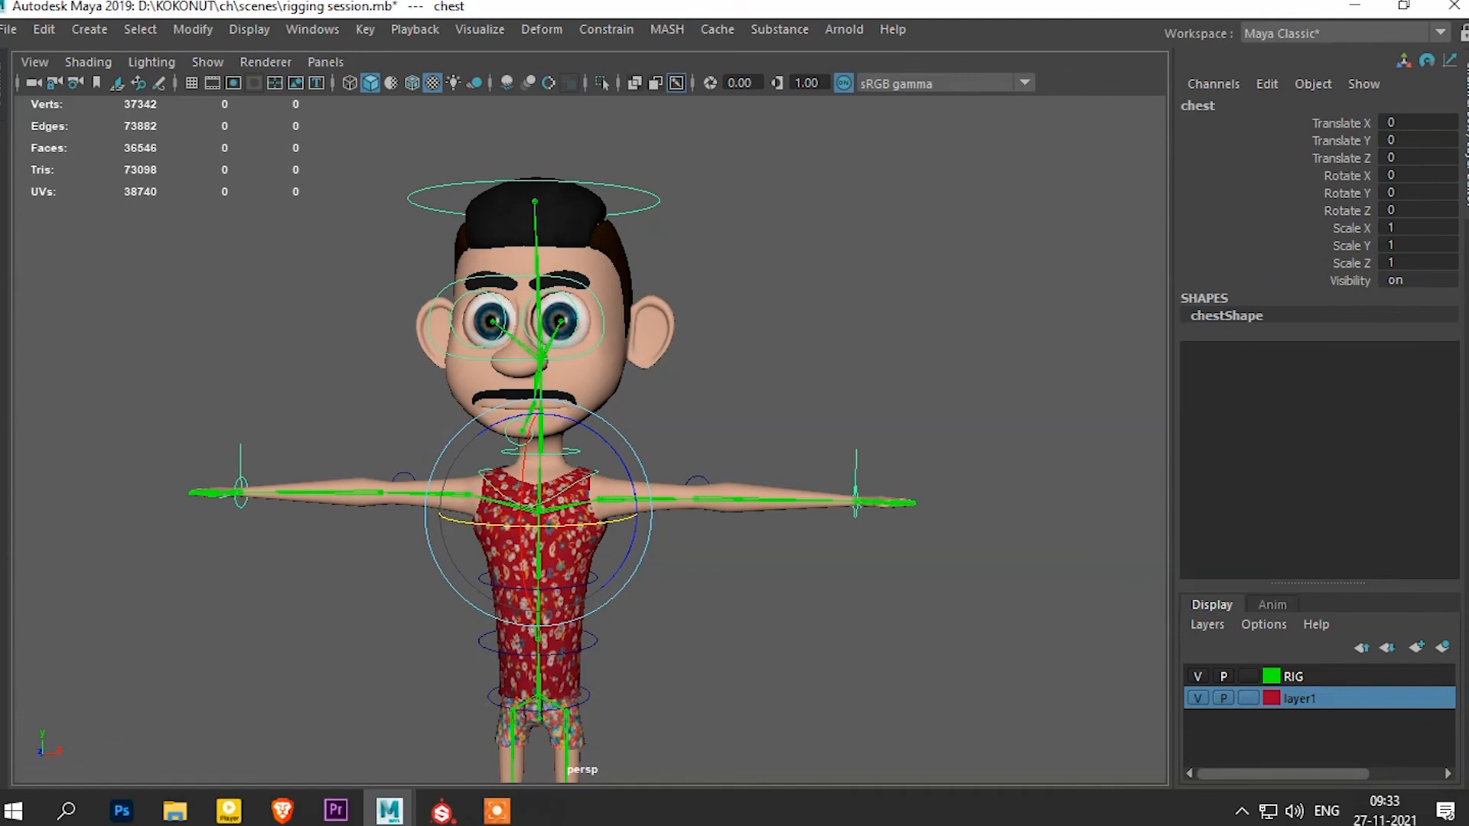
{"action": "key", "text": "ctrl+z"}
{"action": "key", "text": "a"}
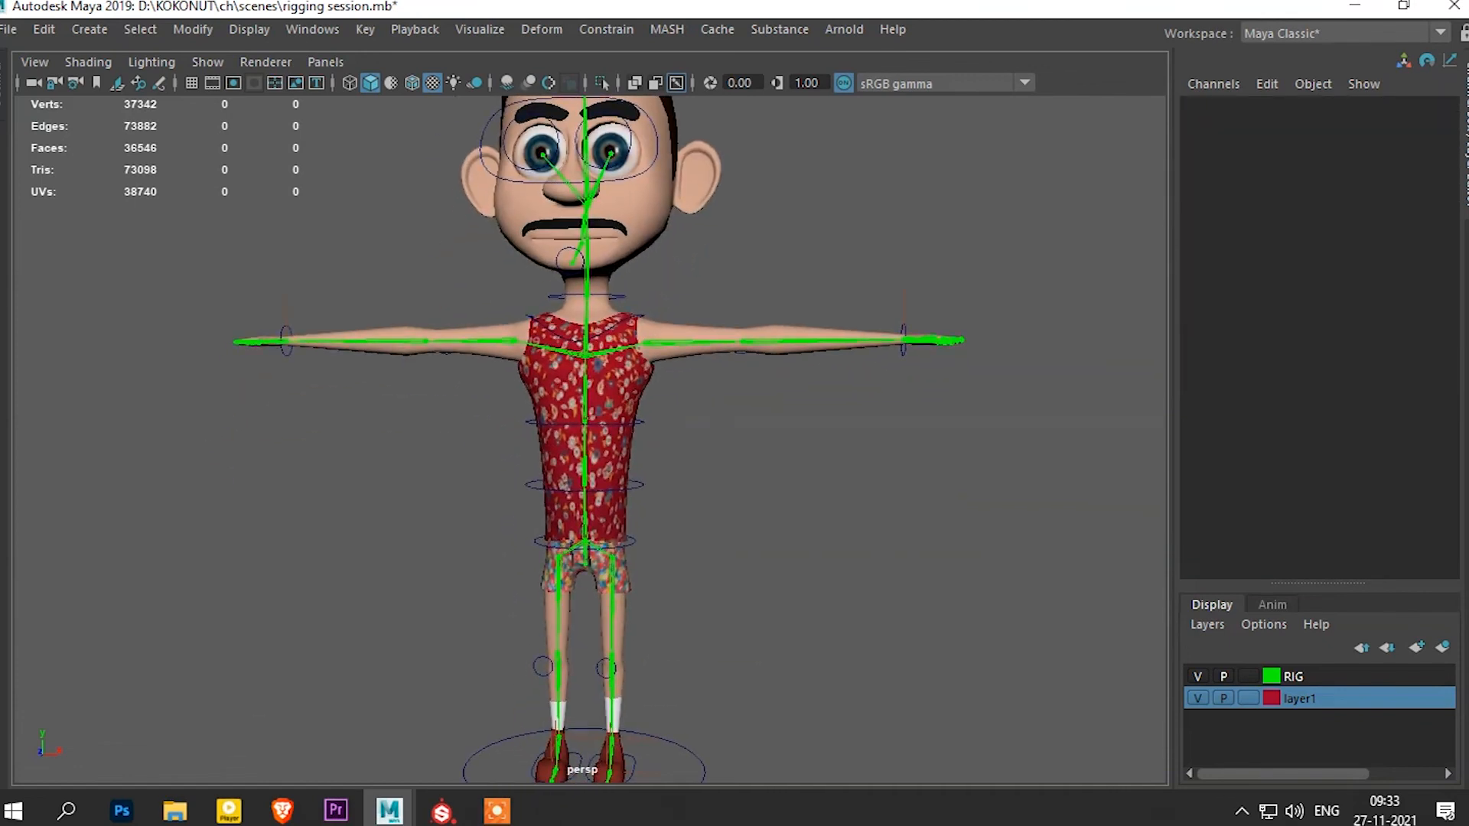
{"action": "middle_click_drag", "start_coordinate": [585, 459], "coordinate": [586, 404], "text": "alt"}
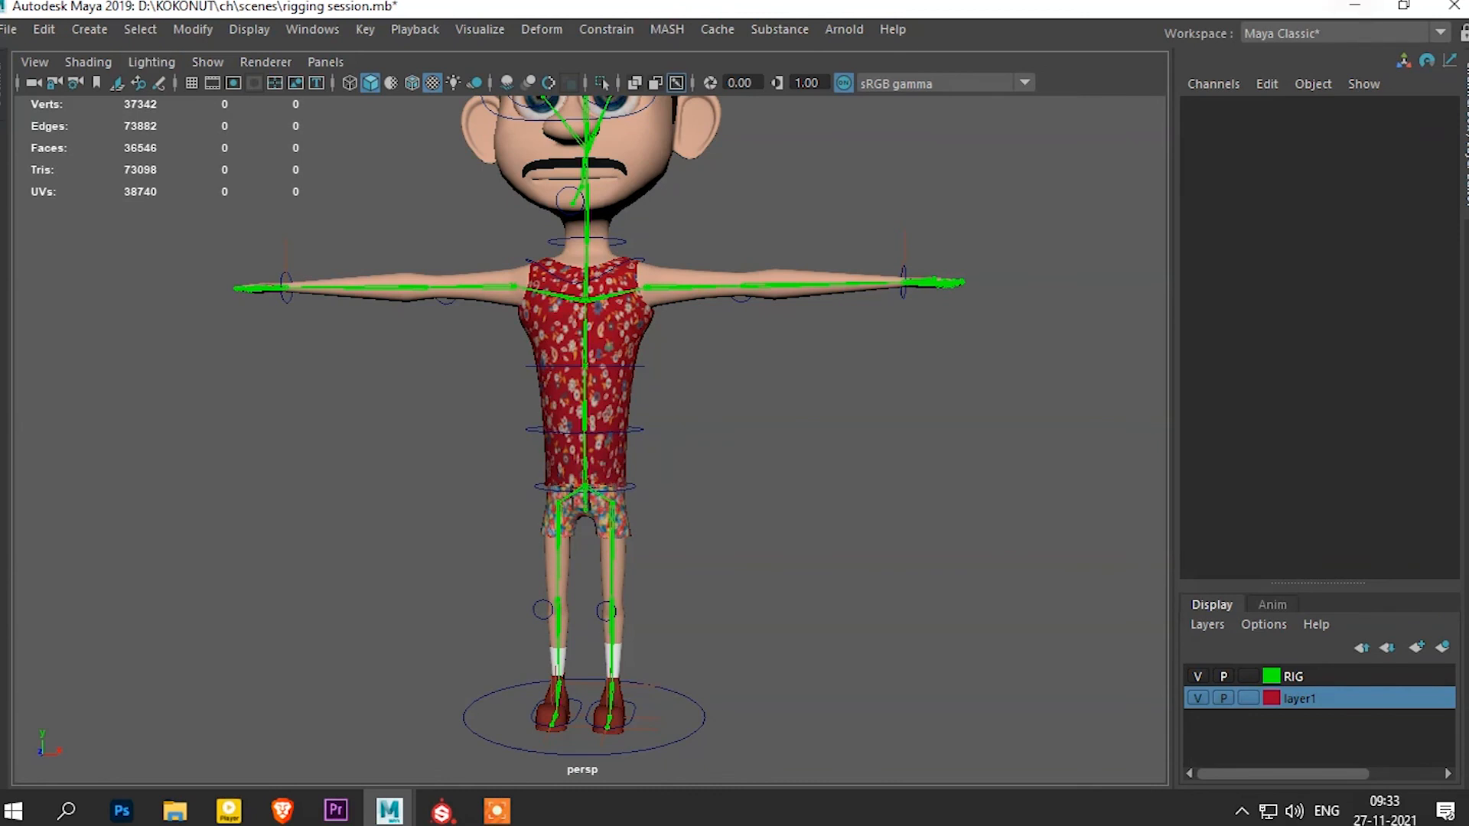
Open the Outliner and examine the hierarchy under the base control and the body group
{"action": "left_click", "coordinate": [312, 29]}
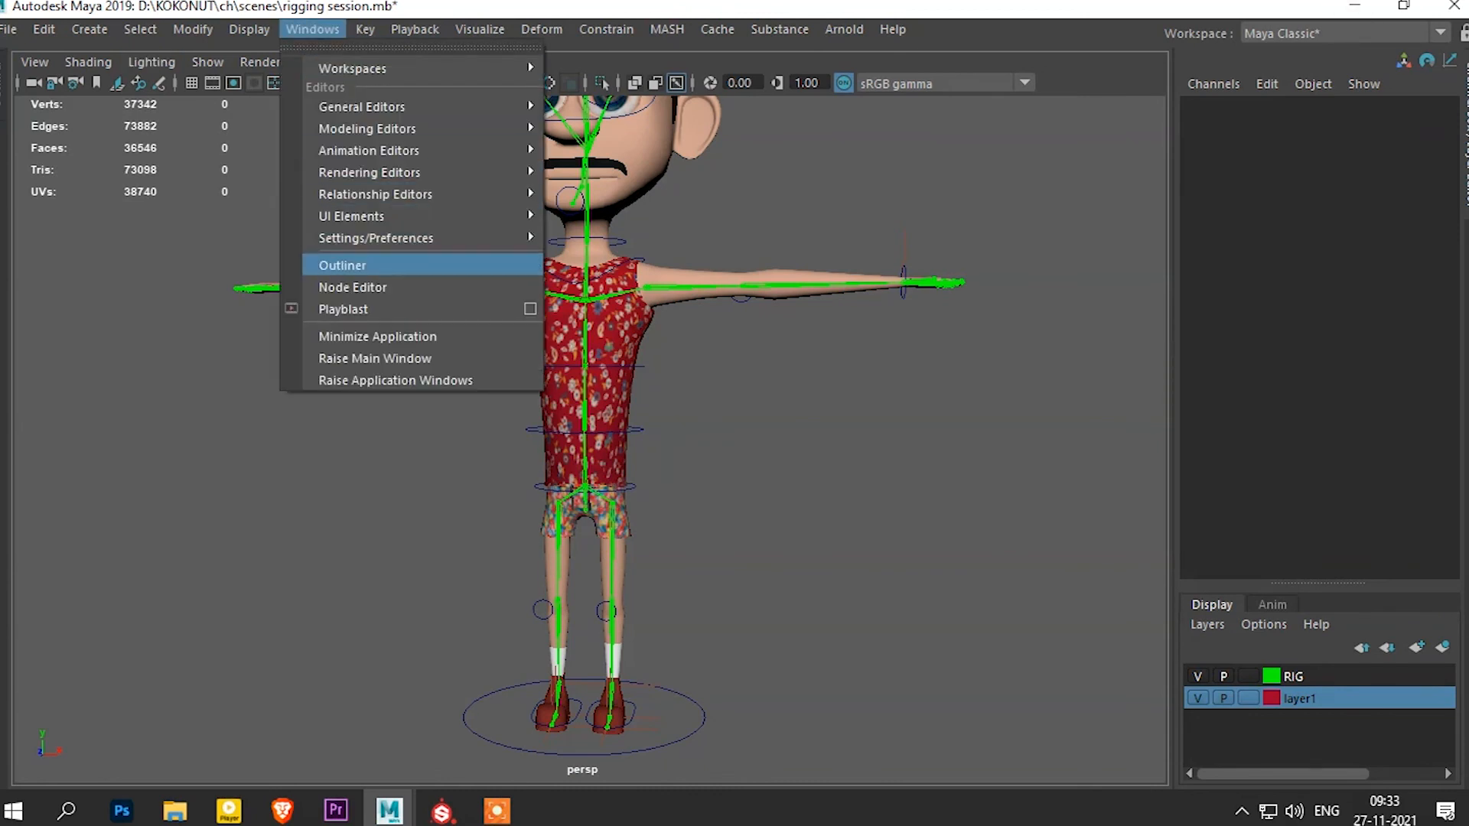
{"action": "left_click", "coordinate": [346, 263]}
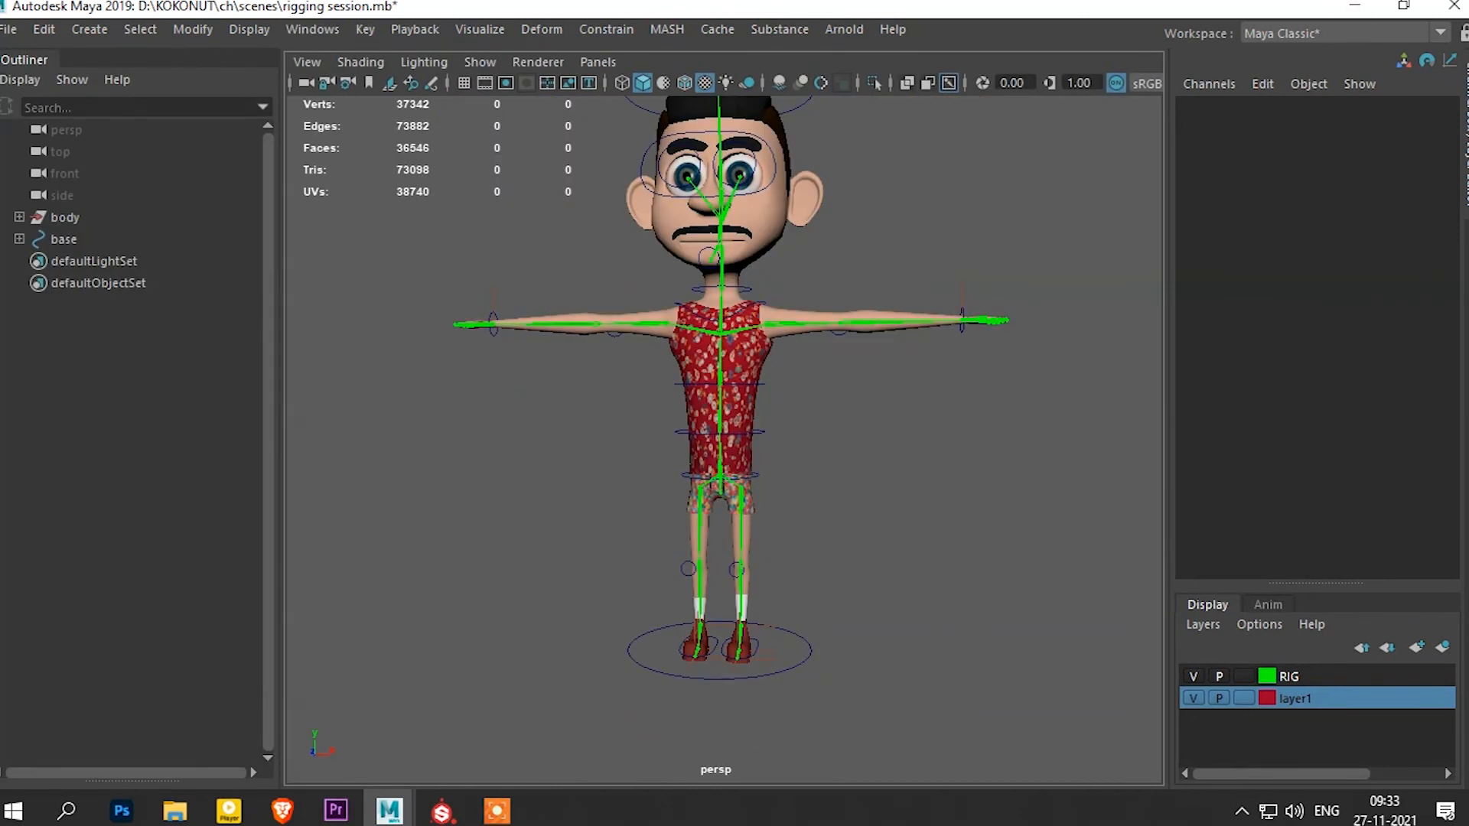
{"action": "left_click", "coordinate": [19, 240], "text": "shift"}
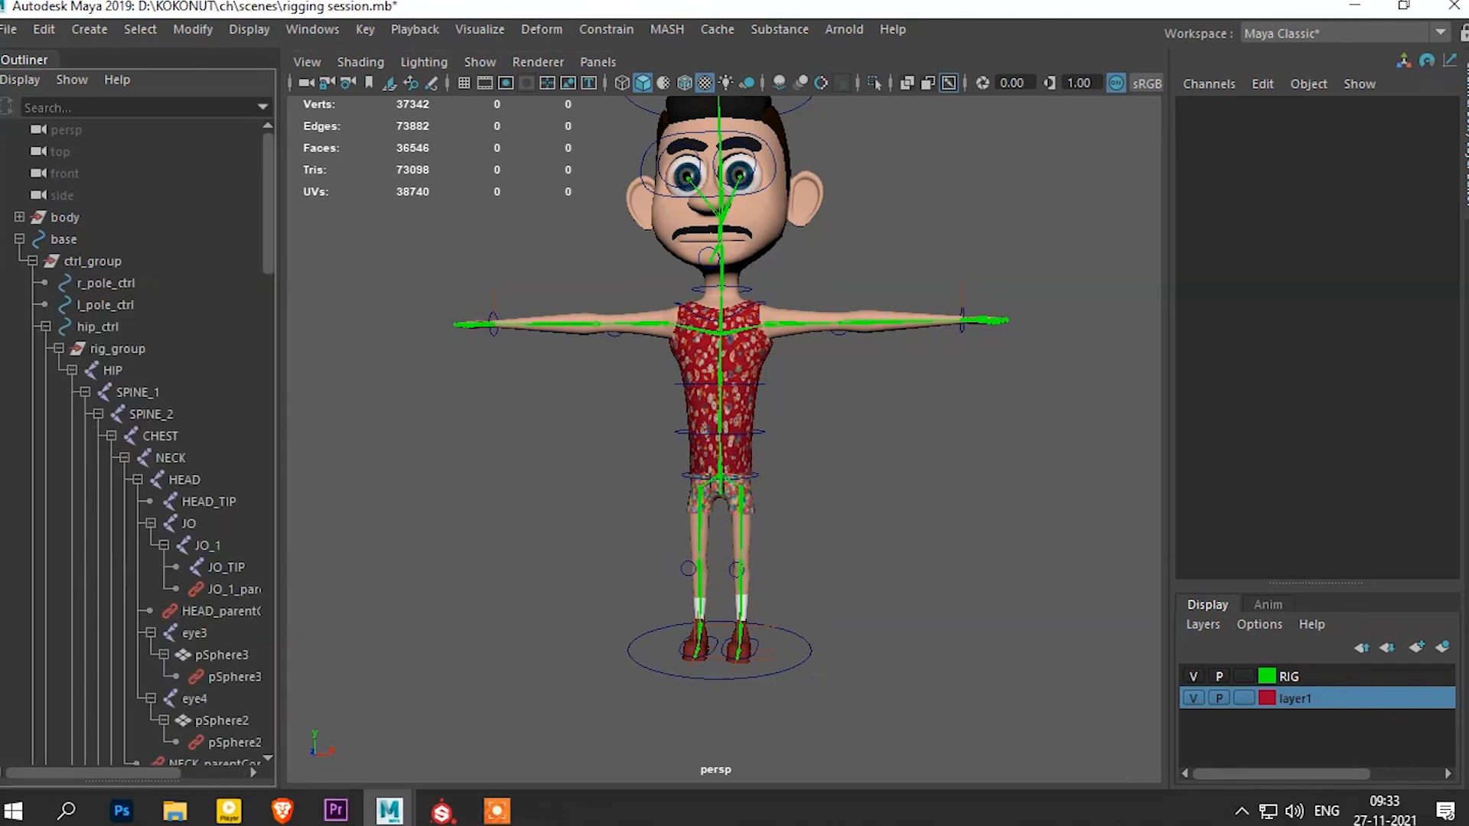
{"action": "scroll", "coordinate": [138, 436], "scroll_direction": "down", "scroll_amount": 20}
{"action": "scroll", "coordinate": [137, 436], "scroll_direction": "up", "scroll_amount": 20}
{"action": "left_click", "coordinate": [19, 239]}
{"action": "left_click", "coordinate": [64, 240]}
{"action": "left_click", "coordinate": [65, 218]}
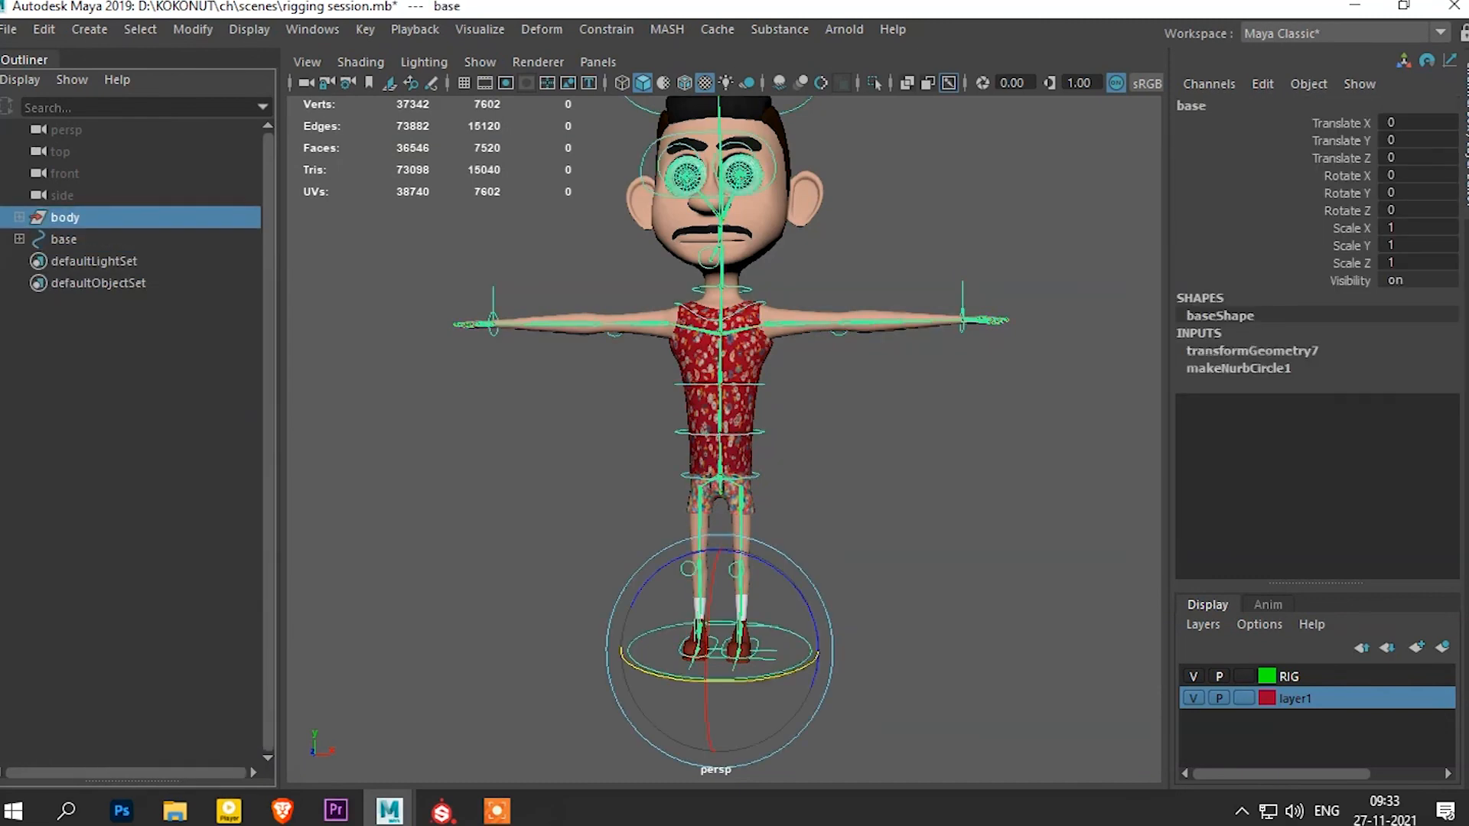
{"action": "left_click", "coordinate": [903, 459]}
{"action": "left_click_drag", "start_coordinate": [857, 459], "coordinate": [929, 482], "text": "alt"}
{"action": "middle_click_drag", "start_coordinate": [929, 482], "coordinate": [926, 574], "text": "alt"}
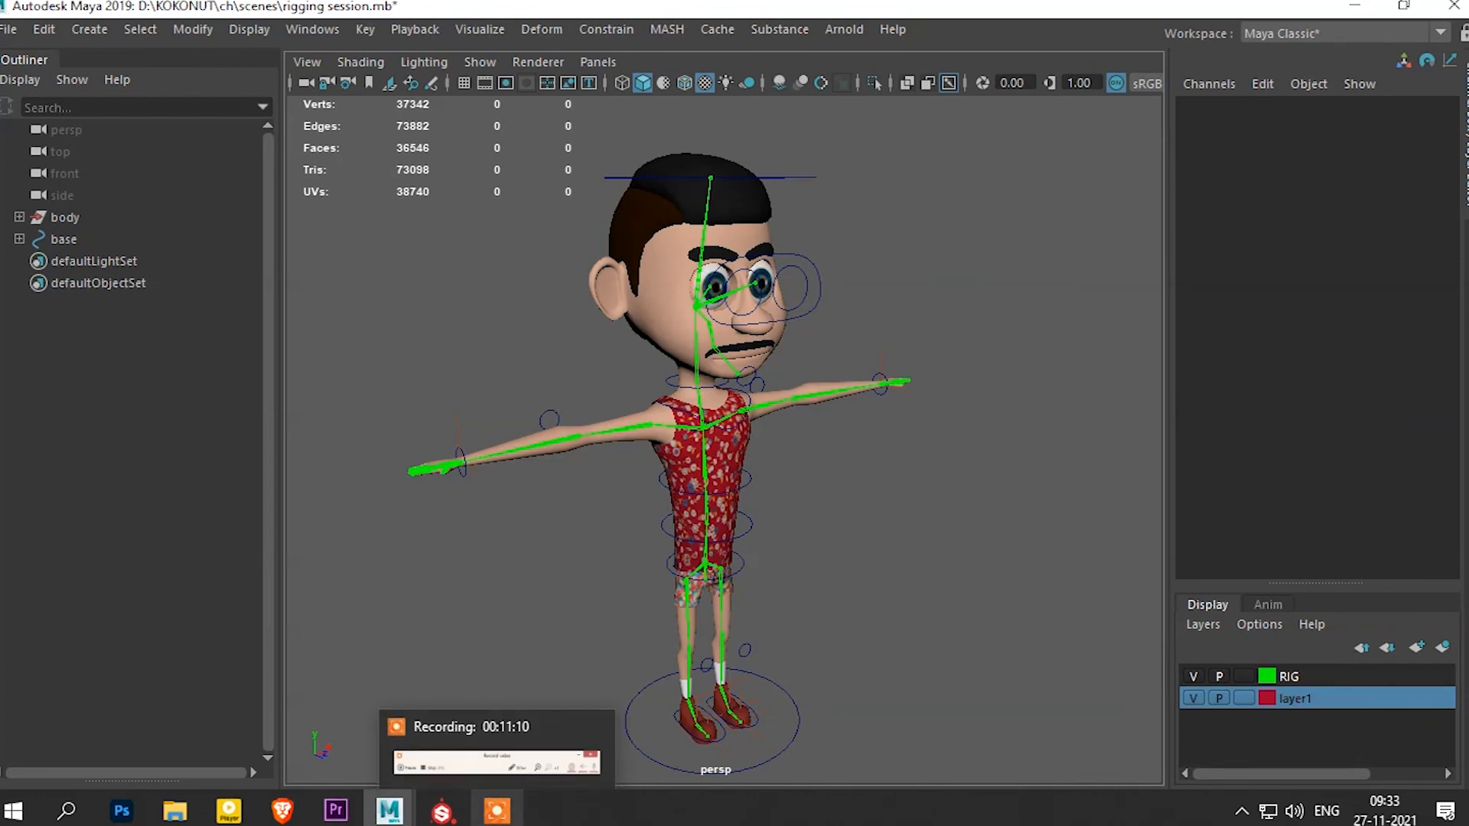
{"action": "left_click", "coordinate": [496, 810]}
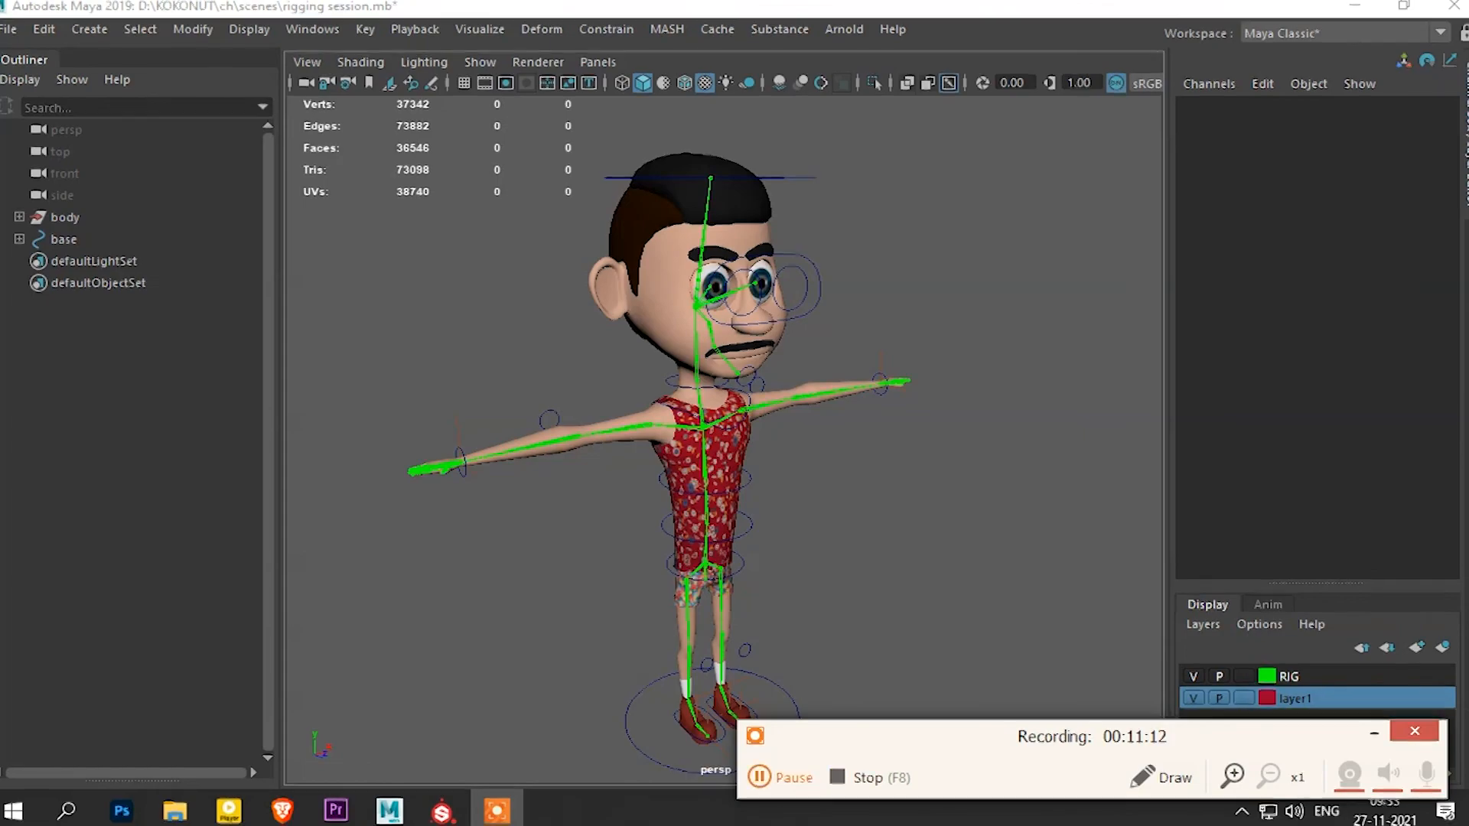